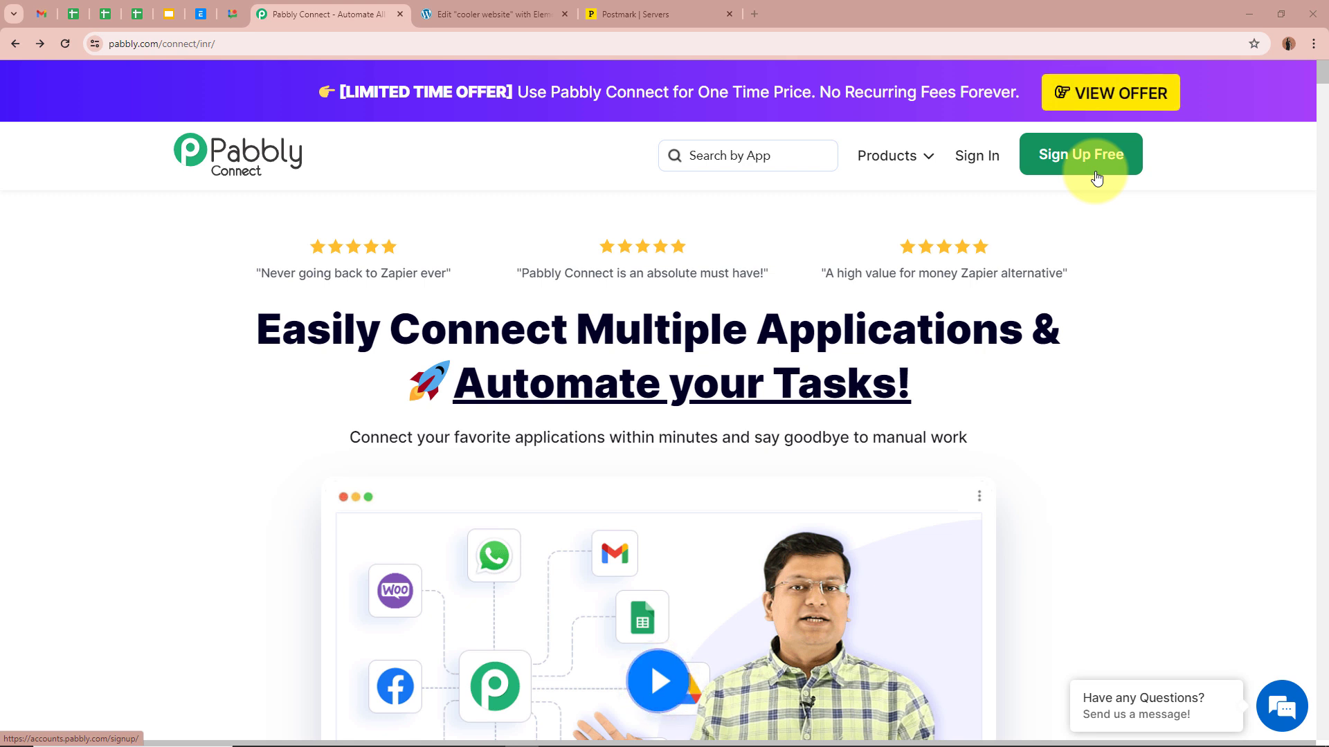
- Sign in to the Pabbly account and launch Pabbly Connect from the apps list
{"action": "left_click", "coordinate": [978, 162]}
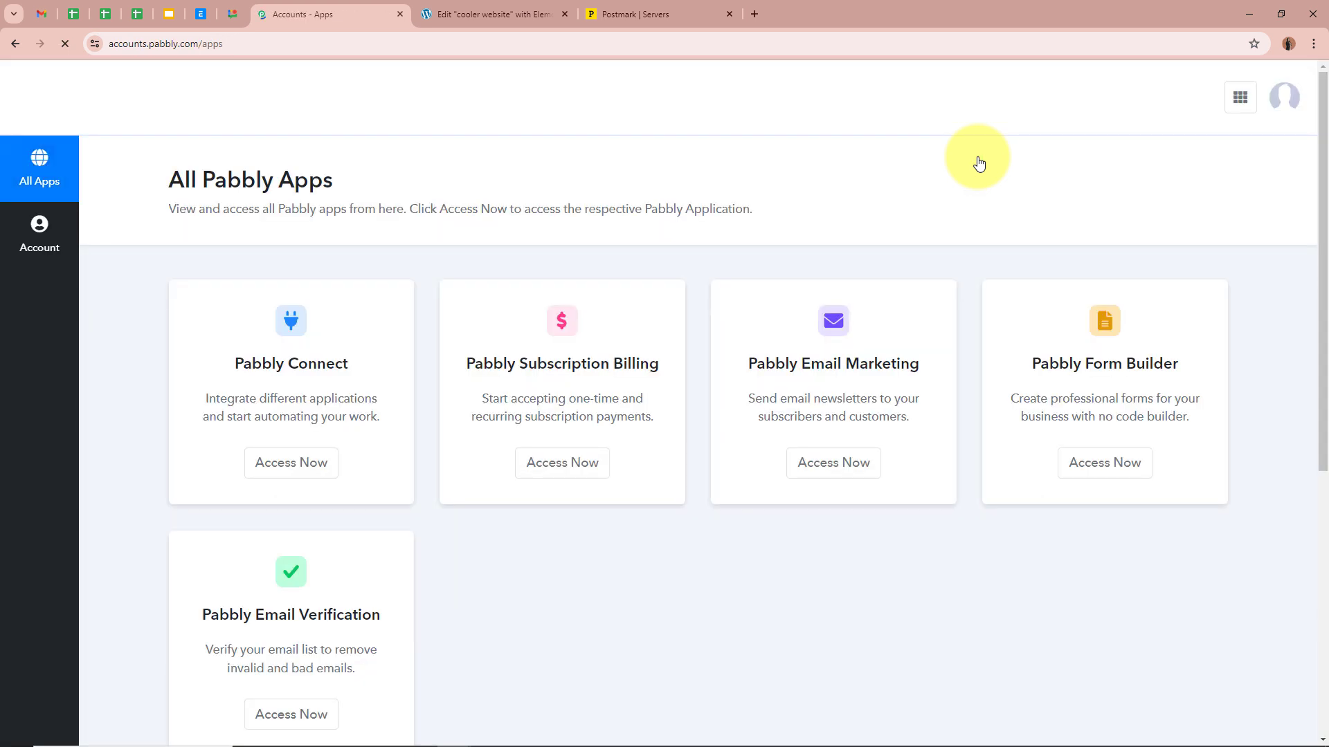
{"action": "left_click_drag", "start_coordinate": [190, 182], "coordinate": [373, 184]}
{"action": "left_click", "coordinate": [373, 185]}
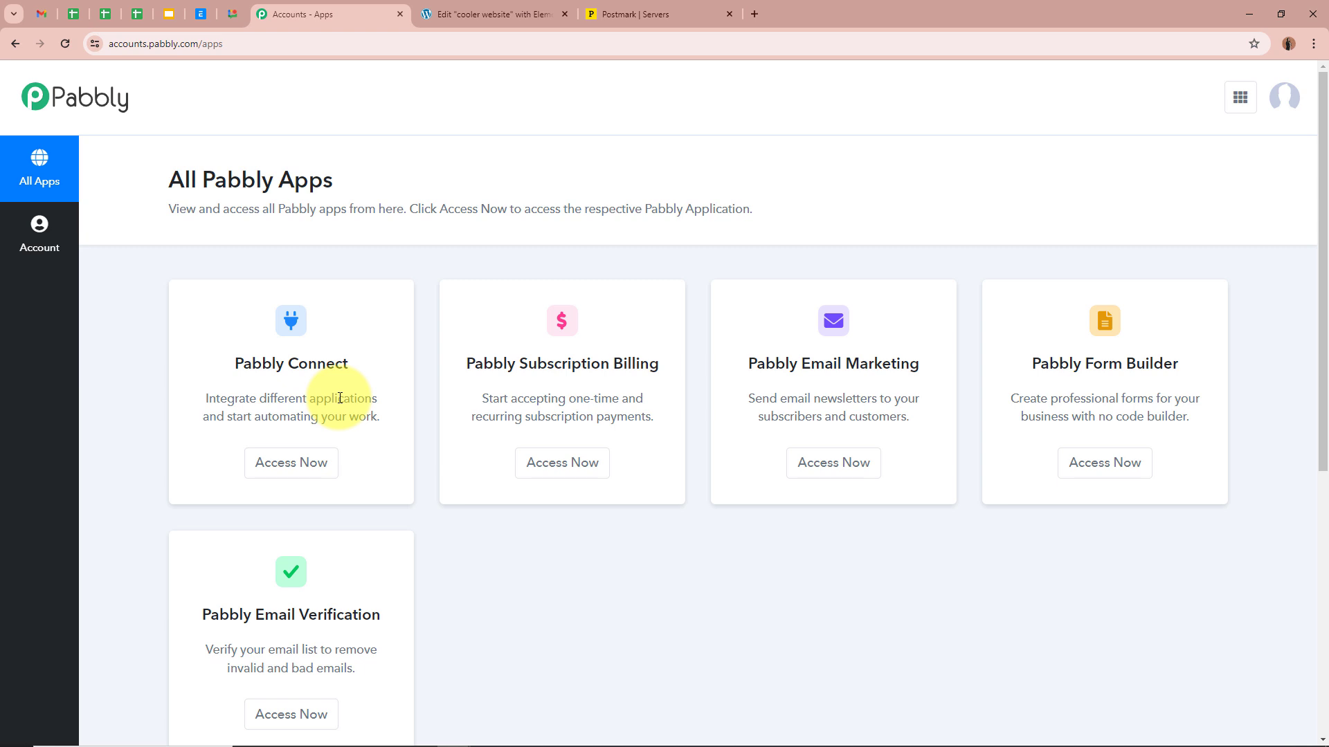
{"action": "left_click", "coordinate": [299, 462]}
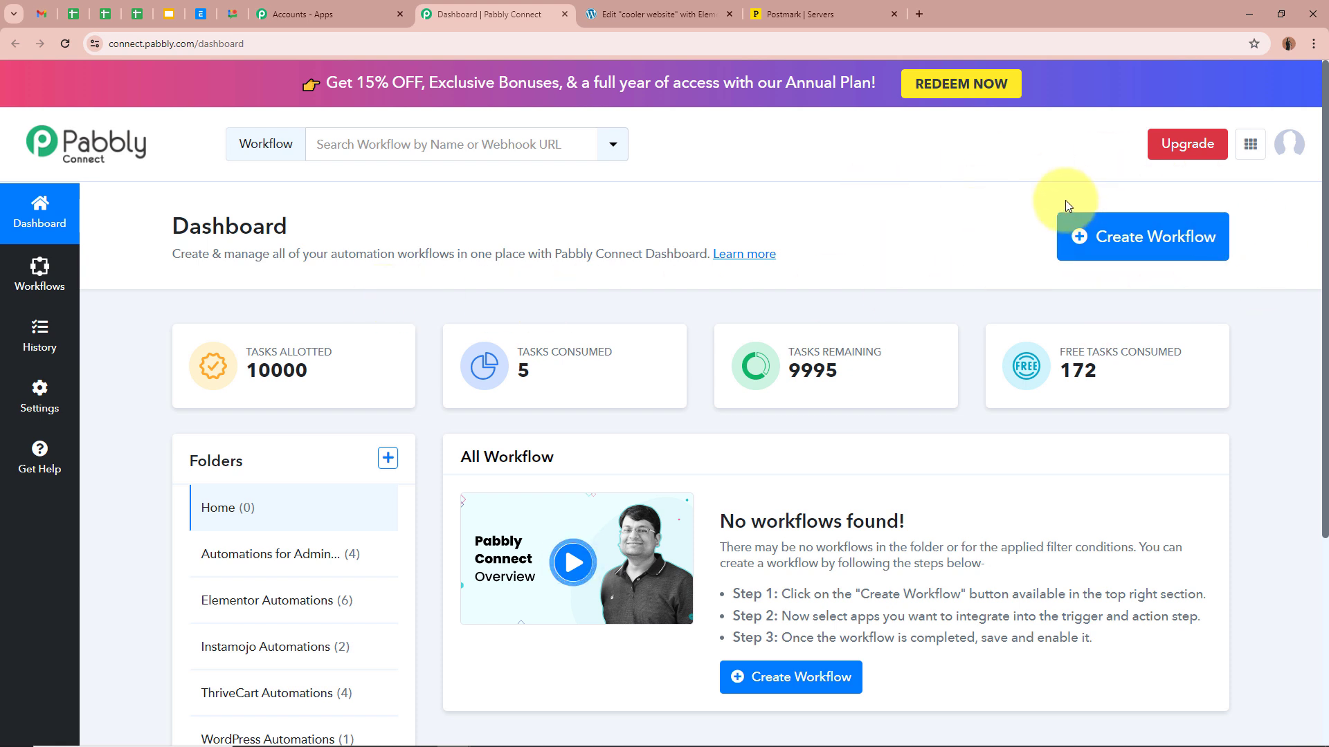
- Start a new workflow named 'Send Postmark Template email for Elementor Form Submission'
{"action": "left_click", "coordinate": [1133, 241]}
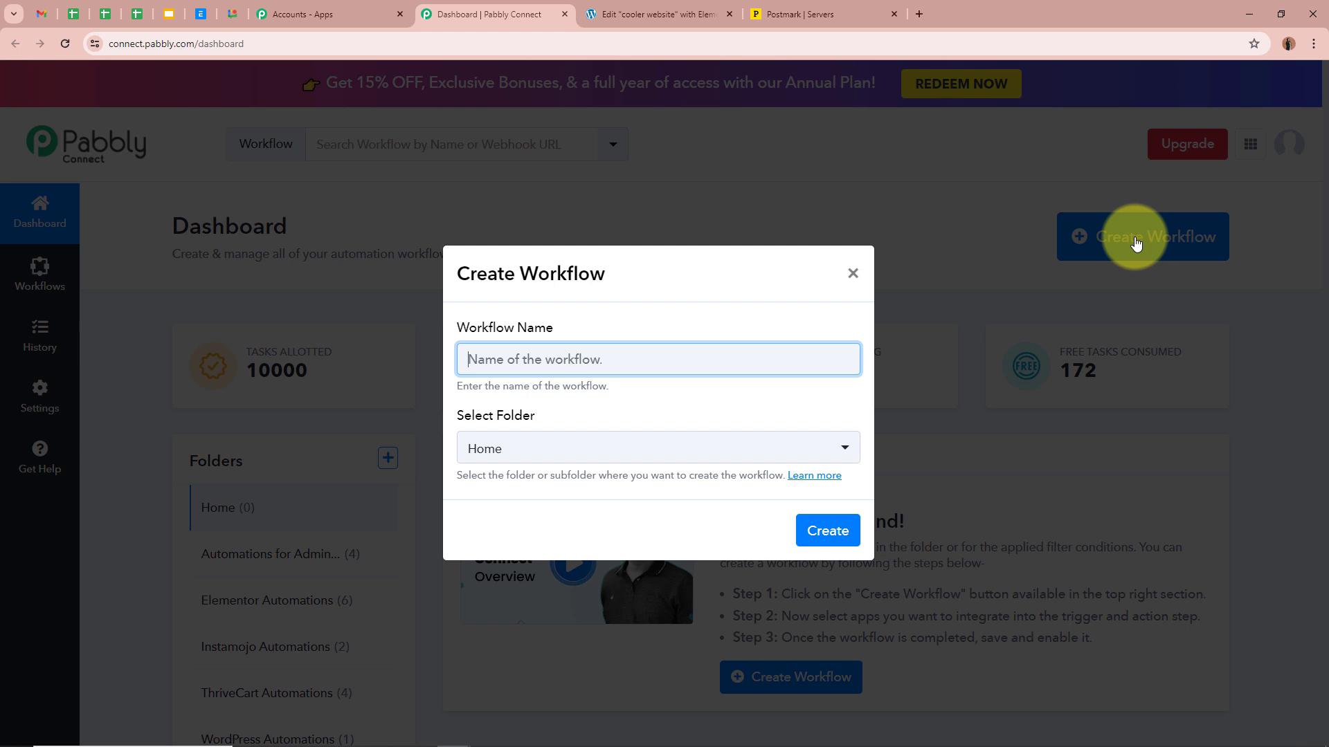
{"action": "type", "text": "Send Postmark Template email for Elementor Form Submission"}
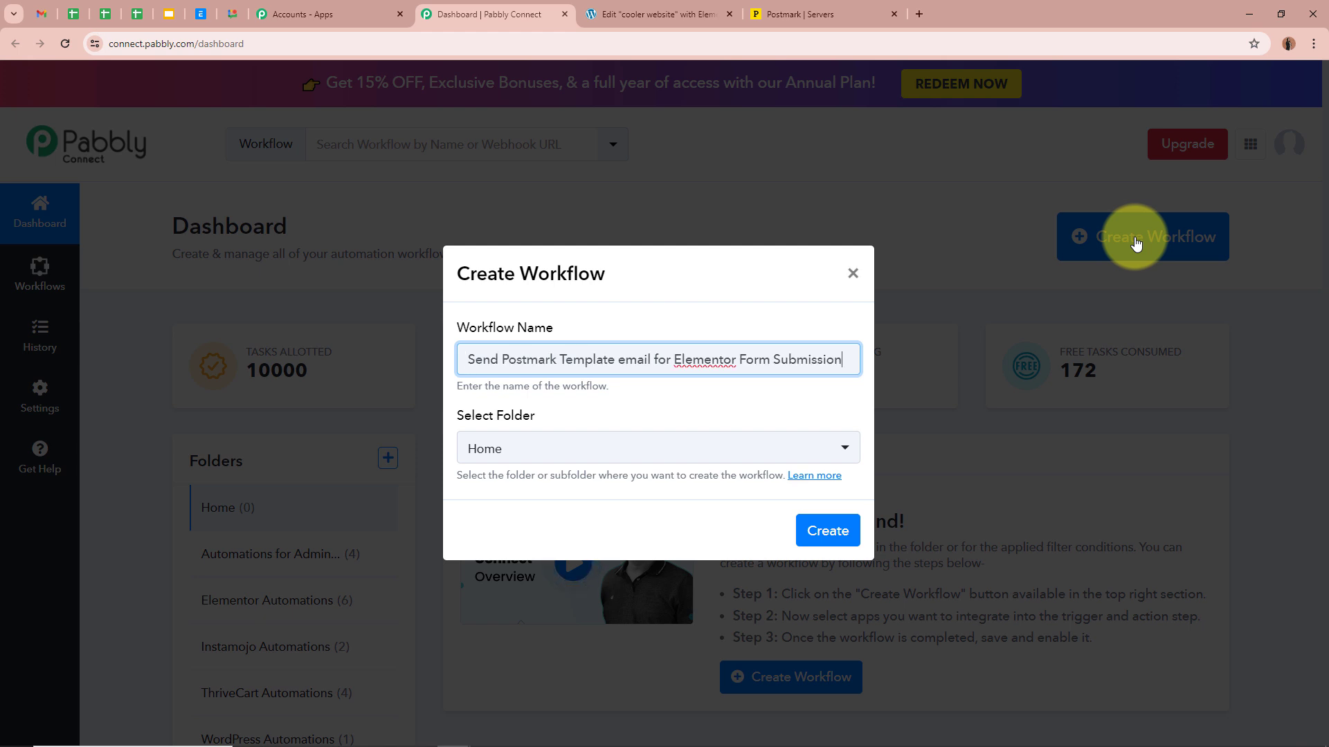
{"action": "left_click", "coordinate": [778, 408]}
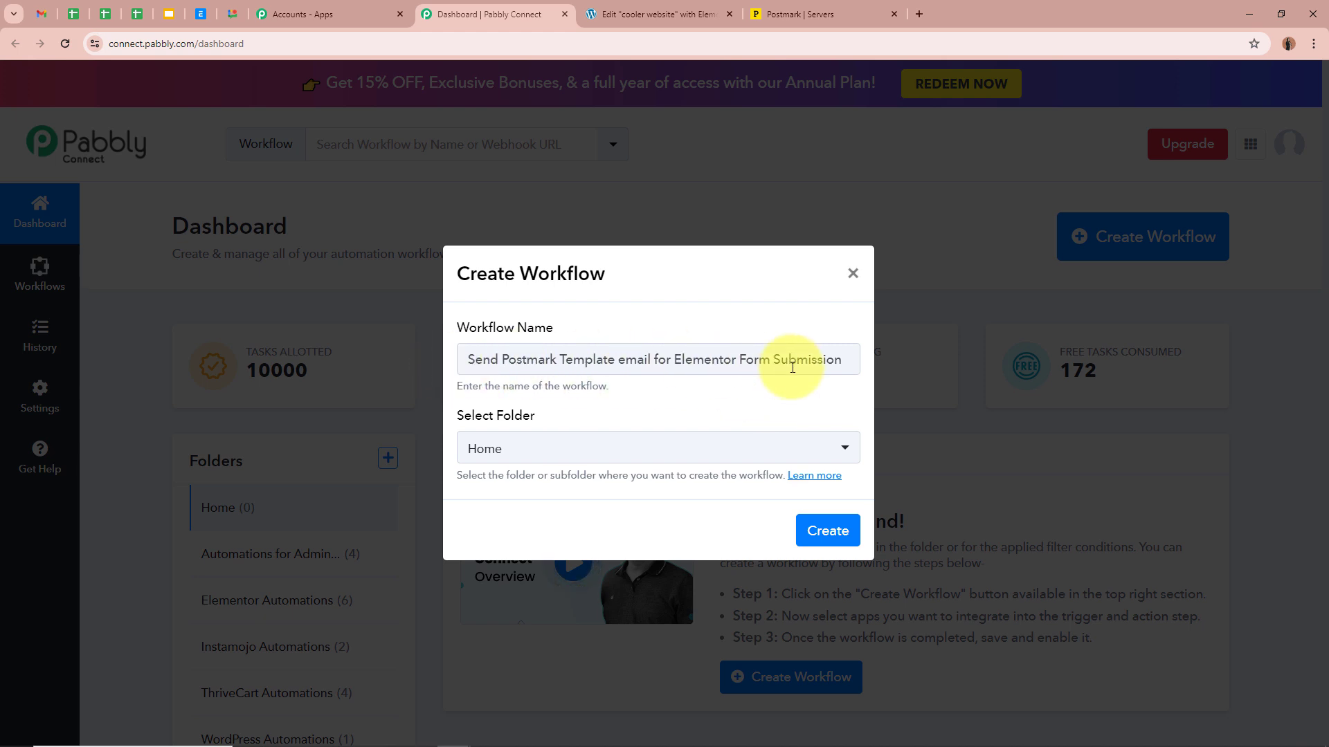
{"action": "double_click", "coordinate": [471, 417]}
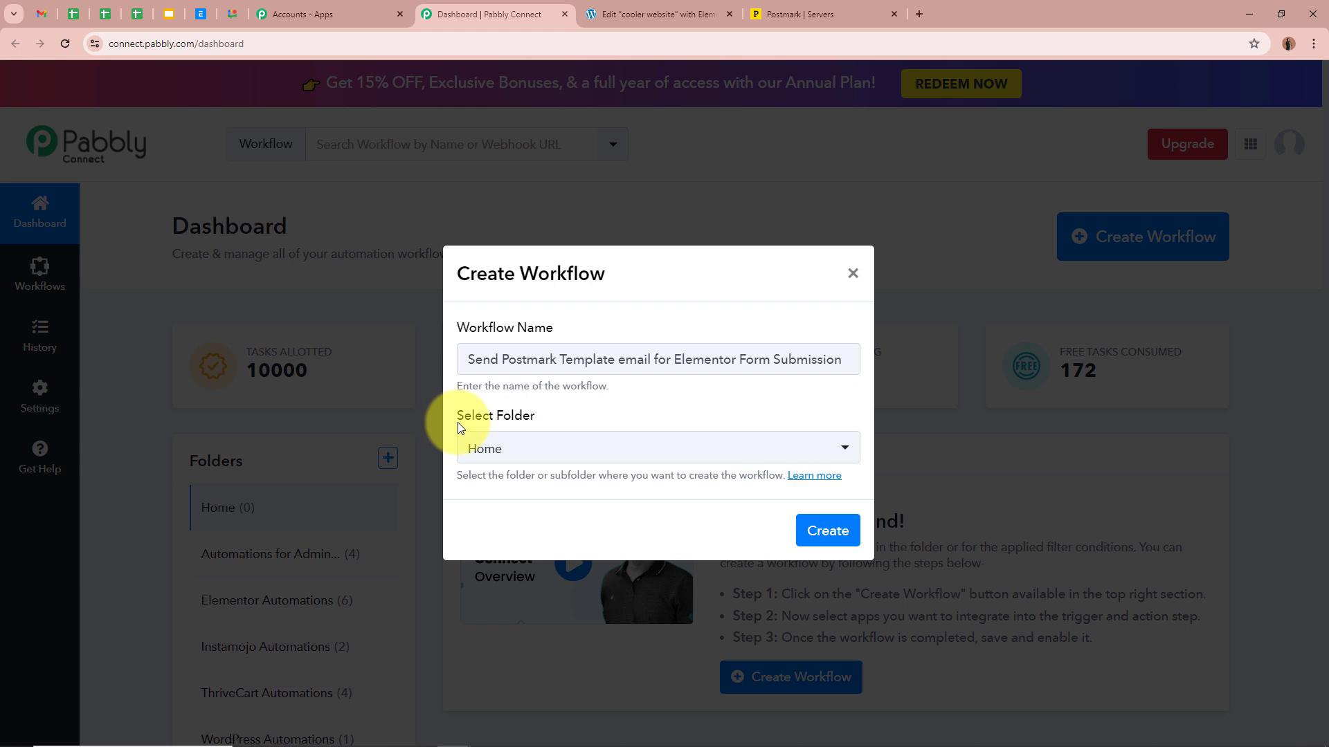
{"action": "left_click_drag", "start_coordinate": [520, 421], "coordinate": [588, 418]}
{"action": "left_click", "coordinate": [588, 418]}
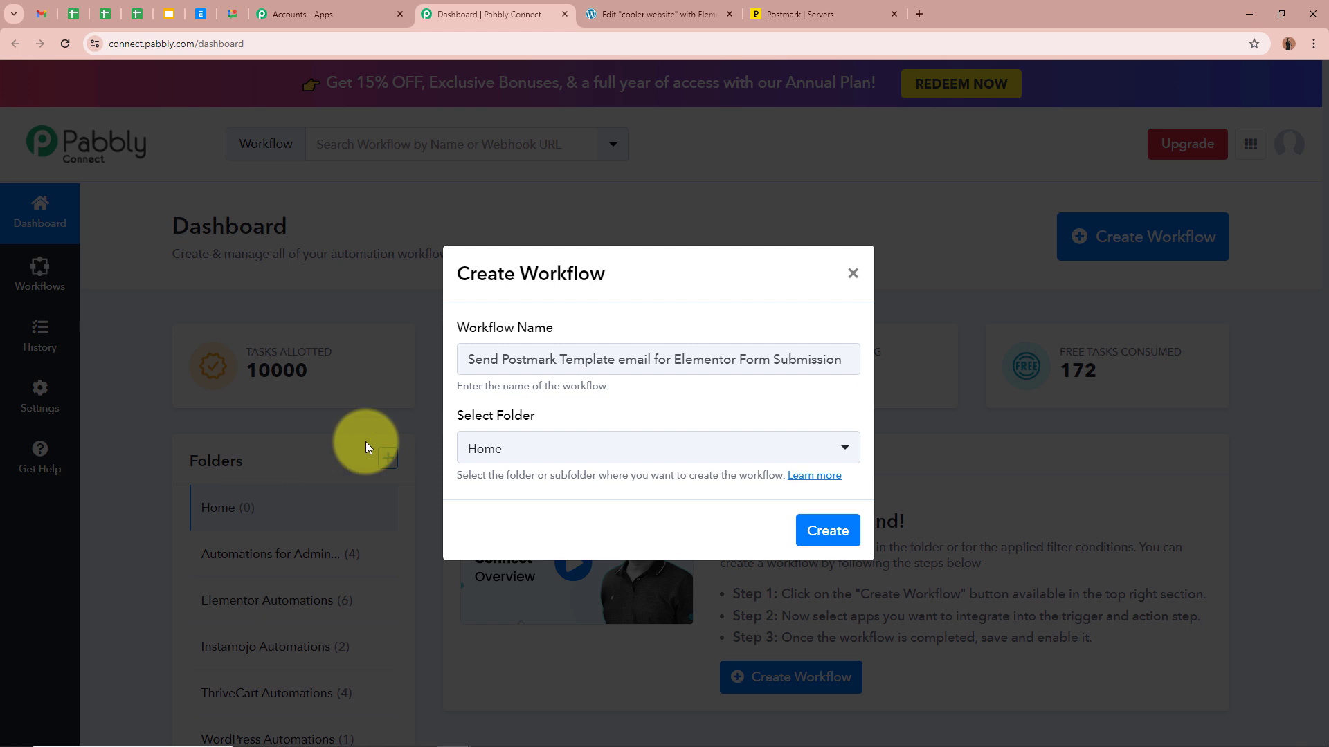
{"action": "left_click_drag", "start_coordinate": [464, 359], "coordinate": [877, 360]}
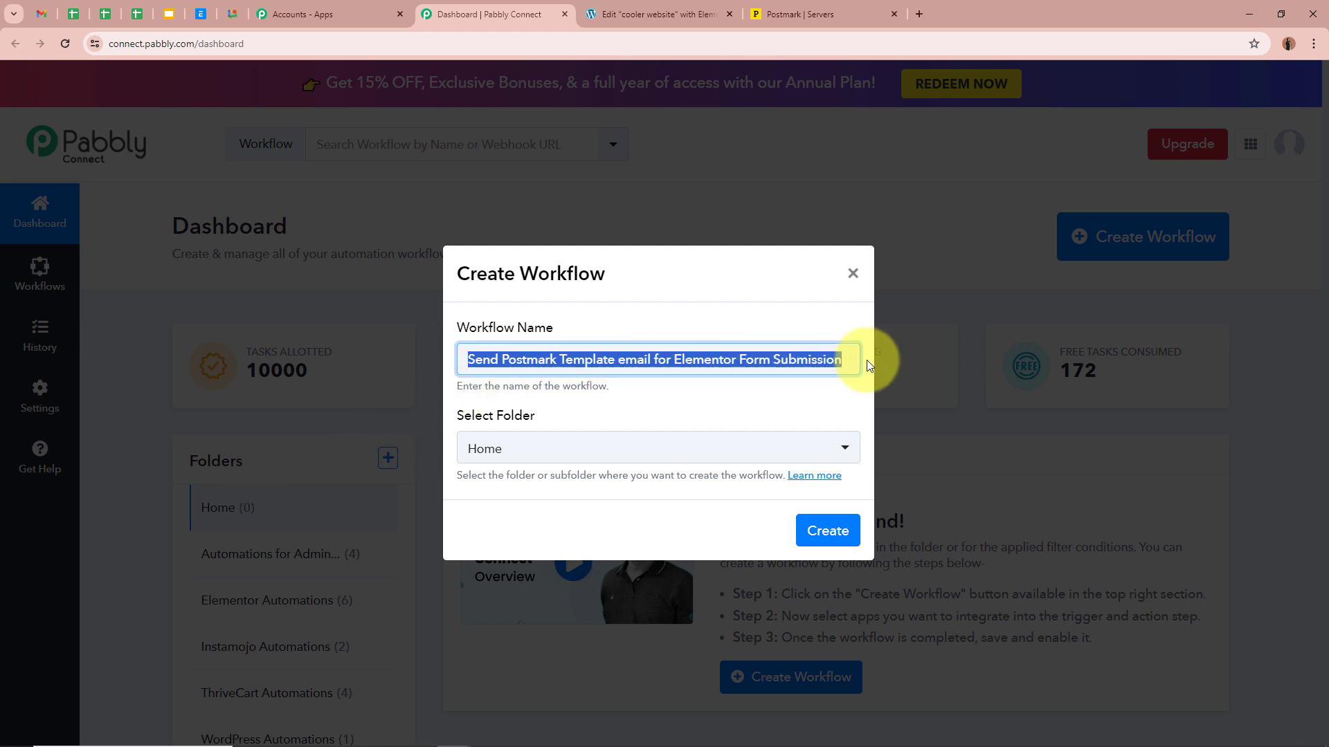
{"action": "left_click", "coordinate": [806, 402]}
- File the workflow under the Elementor Automations folder and create it
{"action": "left_click", "coordinate": [845, 450]}
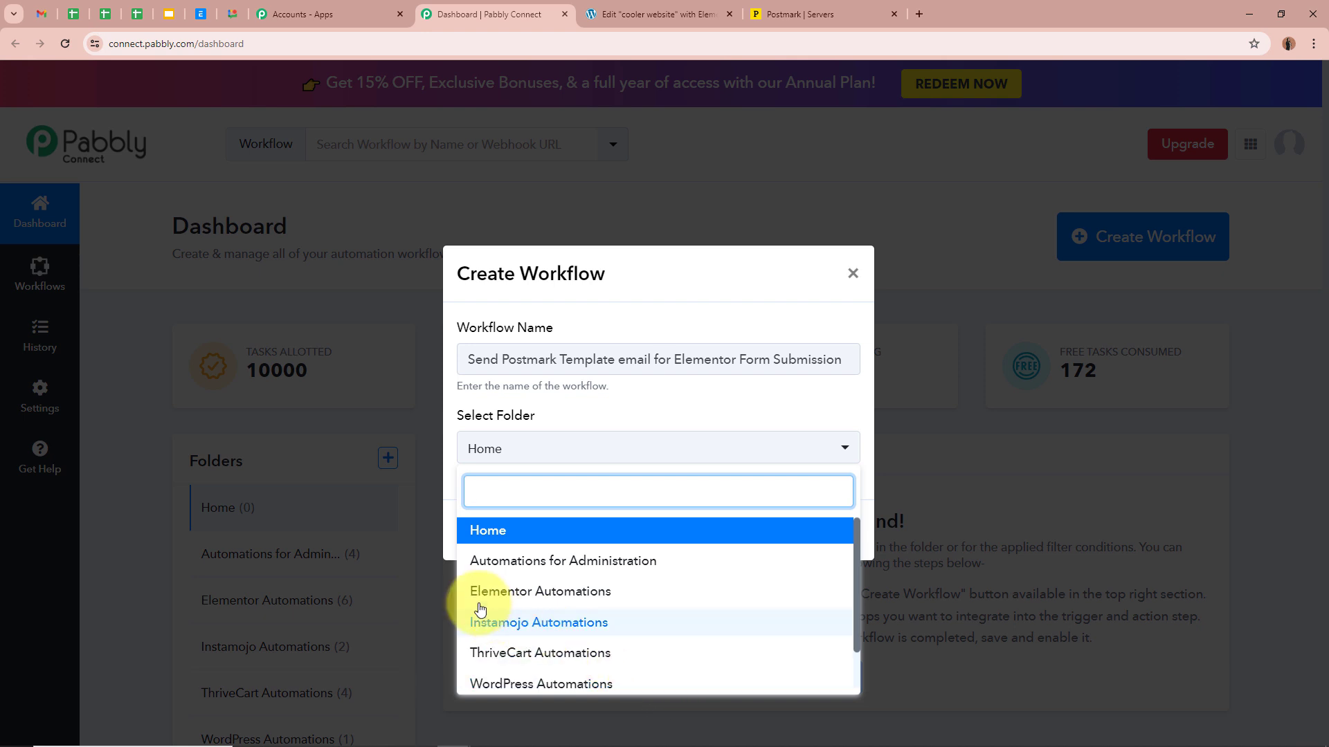
{"action": "left_click", "coordinate": [582, 594]}
{"action": "left_click", "coordinate": [576, 513]}
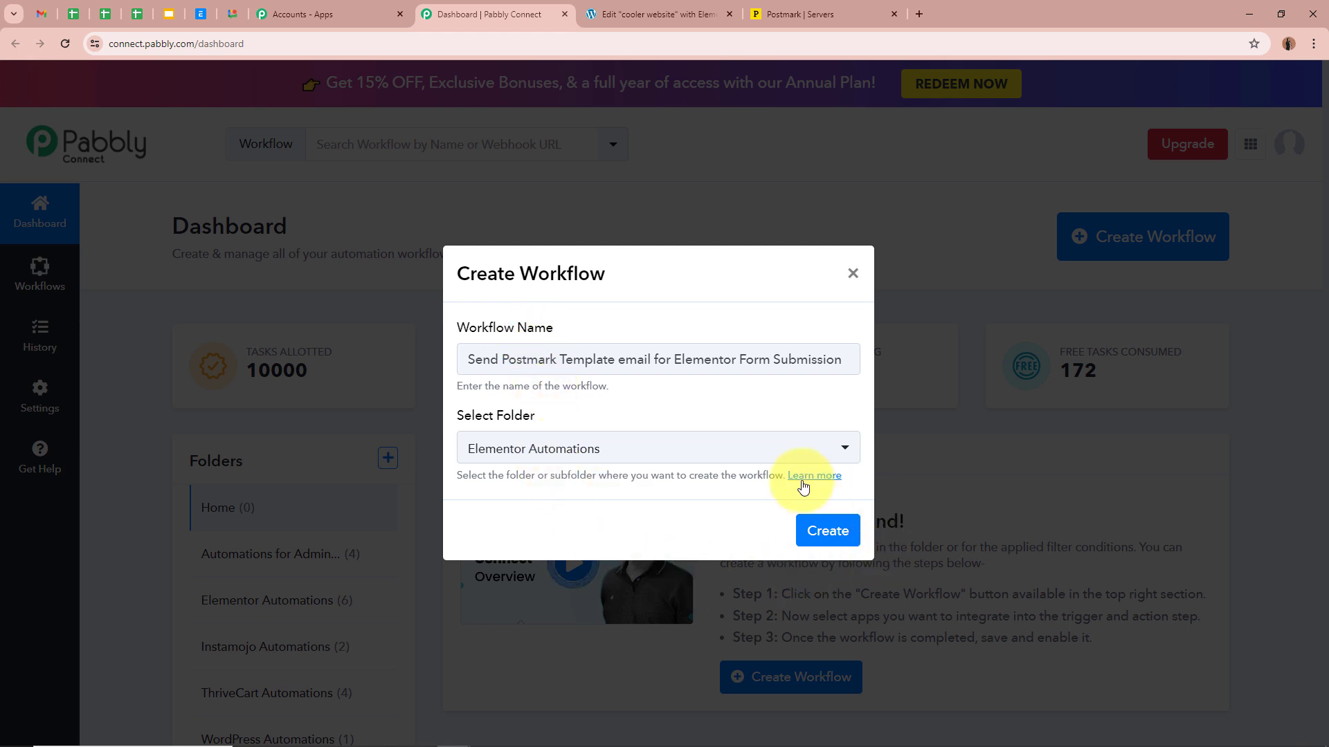
{"action": "left_click", "coordinate": [827, 531]}
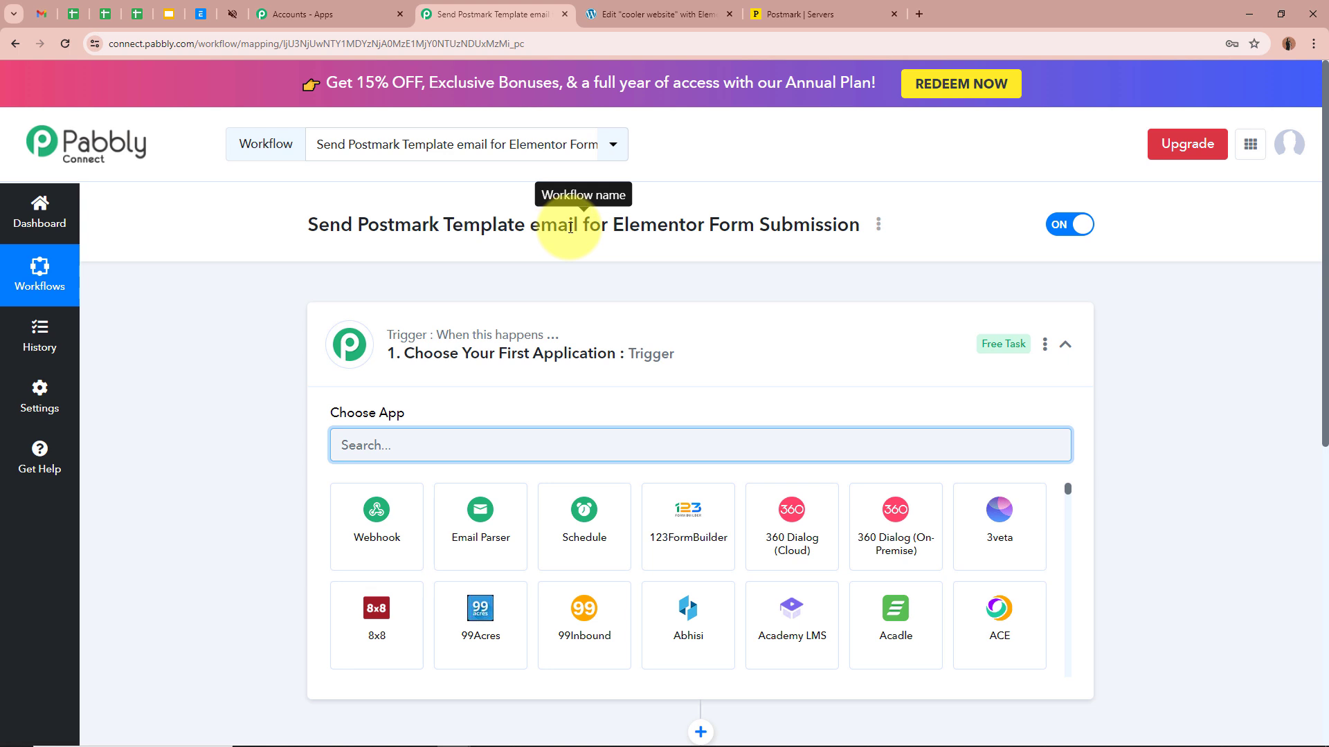
- Choose Elementor as the trigger app by searching 'Elem'
{"action": "left_click", "coordinate": [825, 341]}
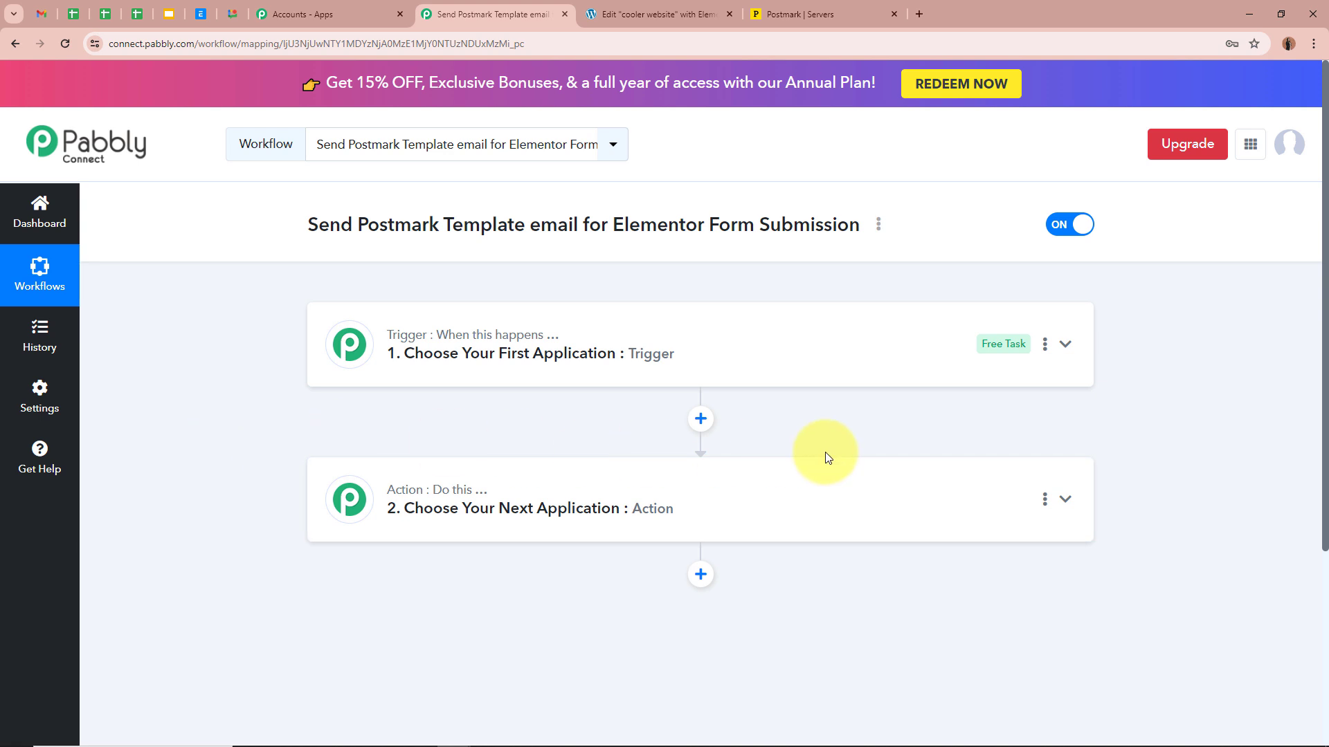
{"action": "left_click", "coordinate": [1065, 344]}
{"action": "left_click", "coordinate": [395, 447]}
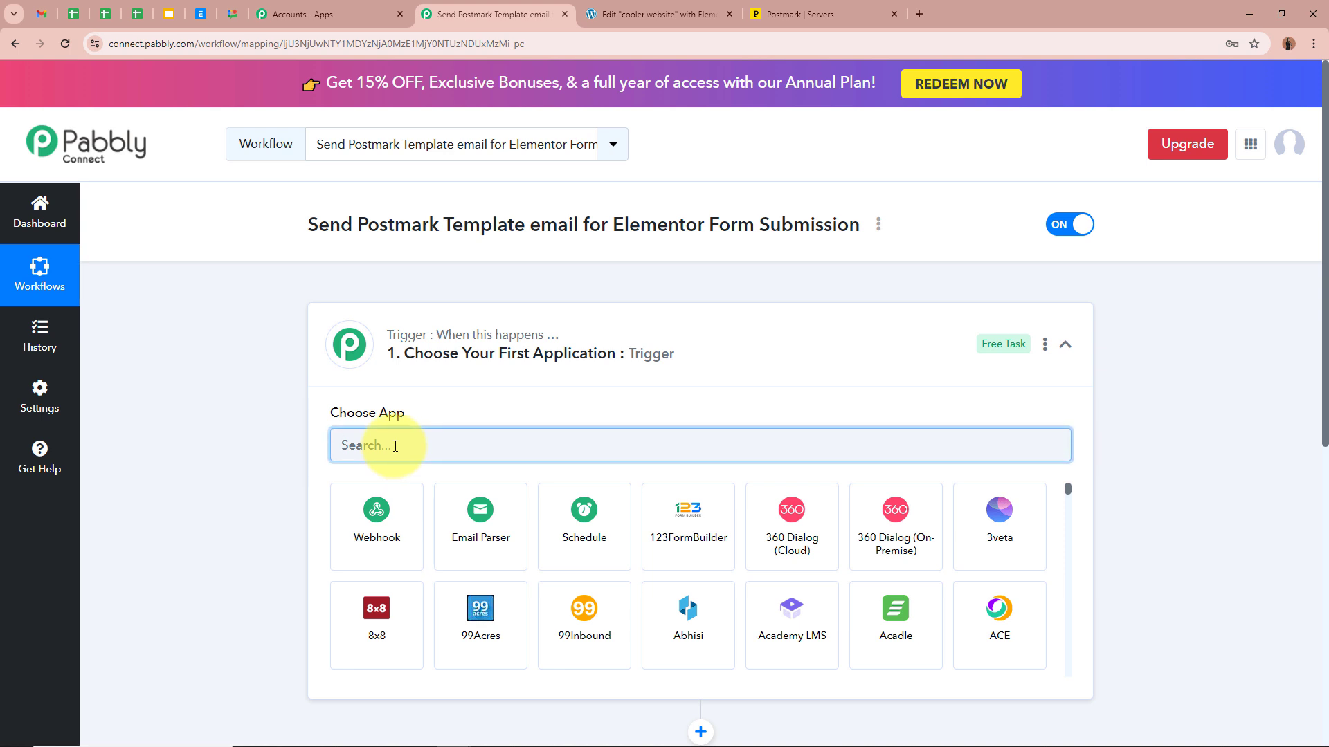
{"action": "type", "text": "Elem"}
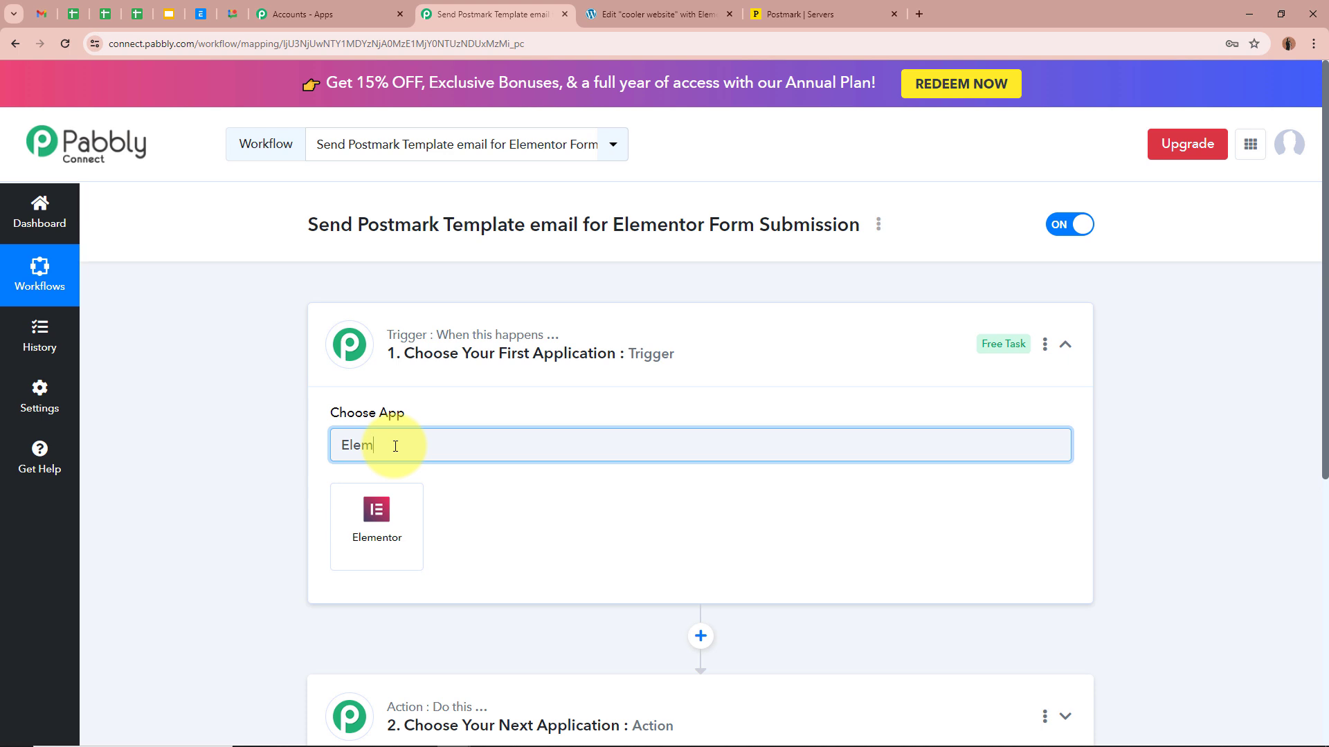
{"action": "left_click", "coordinate": [380, 551]}
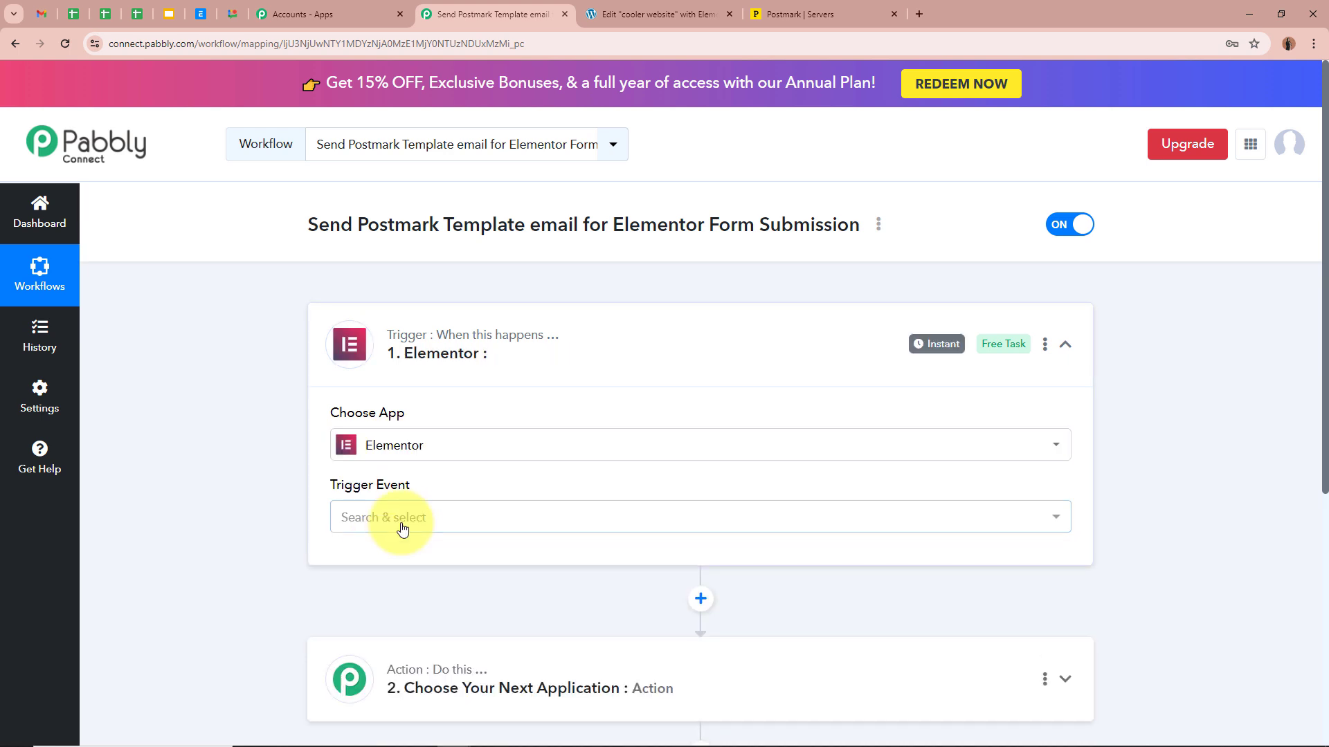
- Set the trigger event to New Form Submission and switch to the Elementor editor
{"action": "left_click", "coordinate": [402, 530]}
{"action": "left_click", "coordinate": [419, 604]}
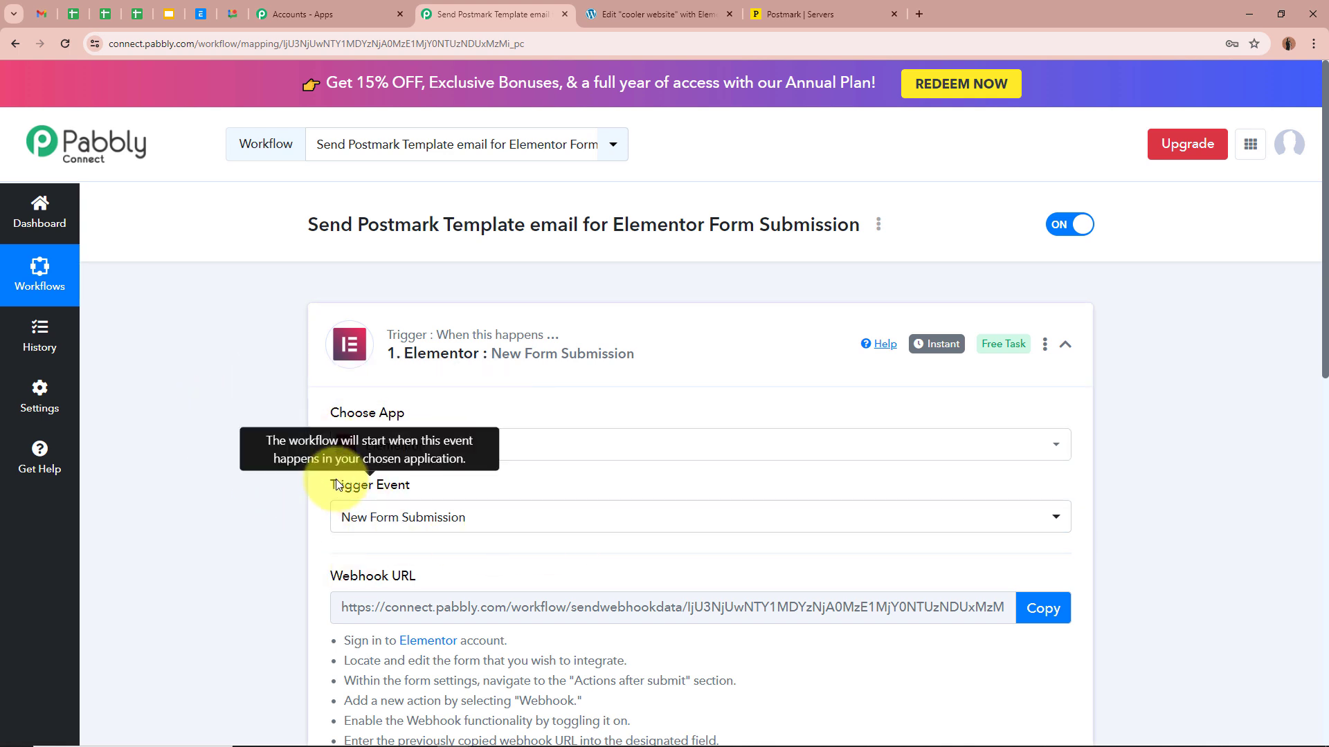
{"action": "left_click", "coordinate": [625, 15]}
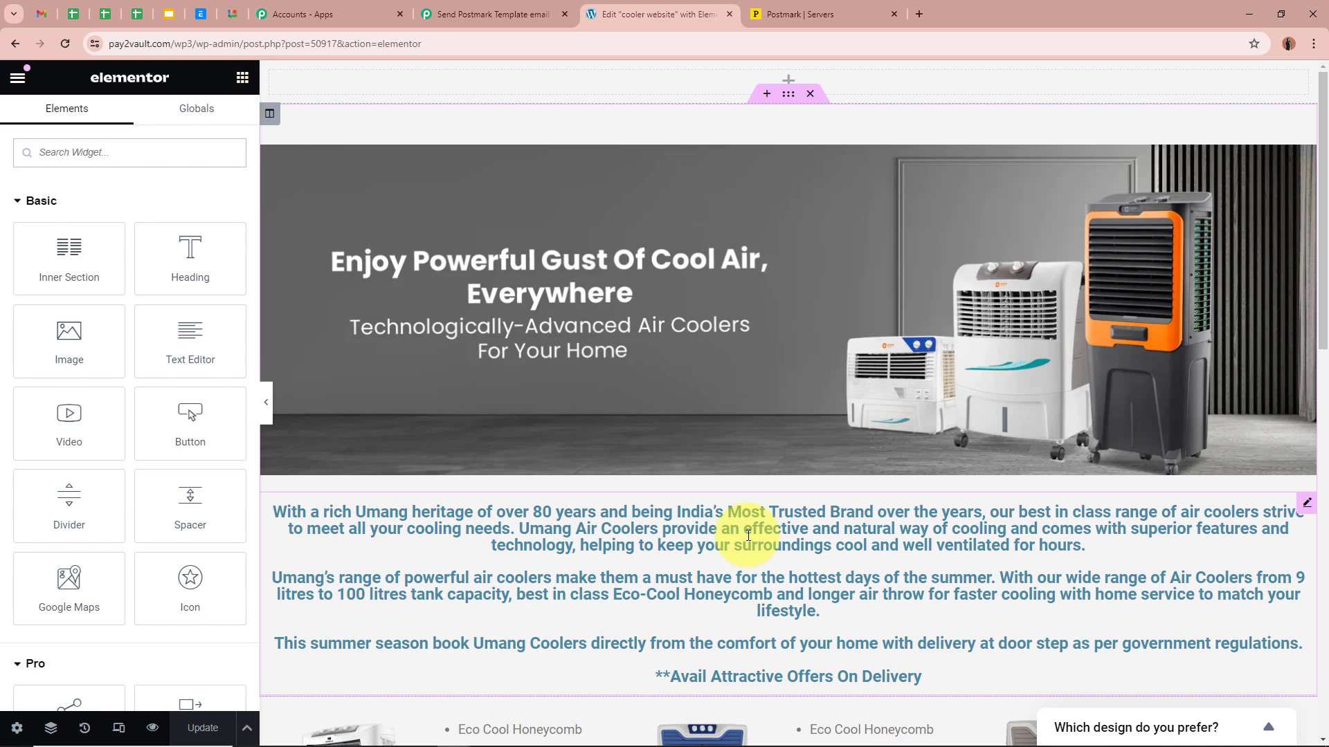
- Return to the Pabbly Connect tab to view the Elementor trigger's webhook URL
{"action": "scroll", "coordinate": [831, 539], "scroll_direction": "down", "scroll_amount": 8}
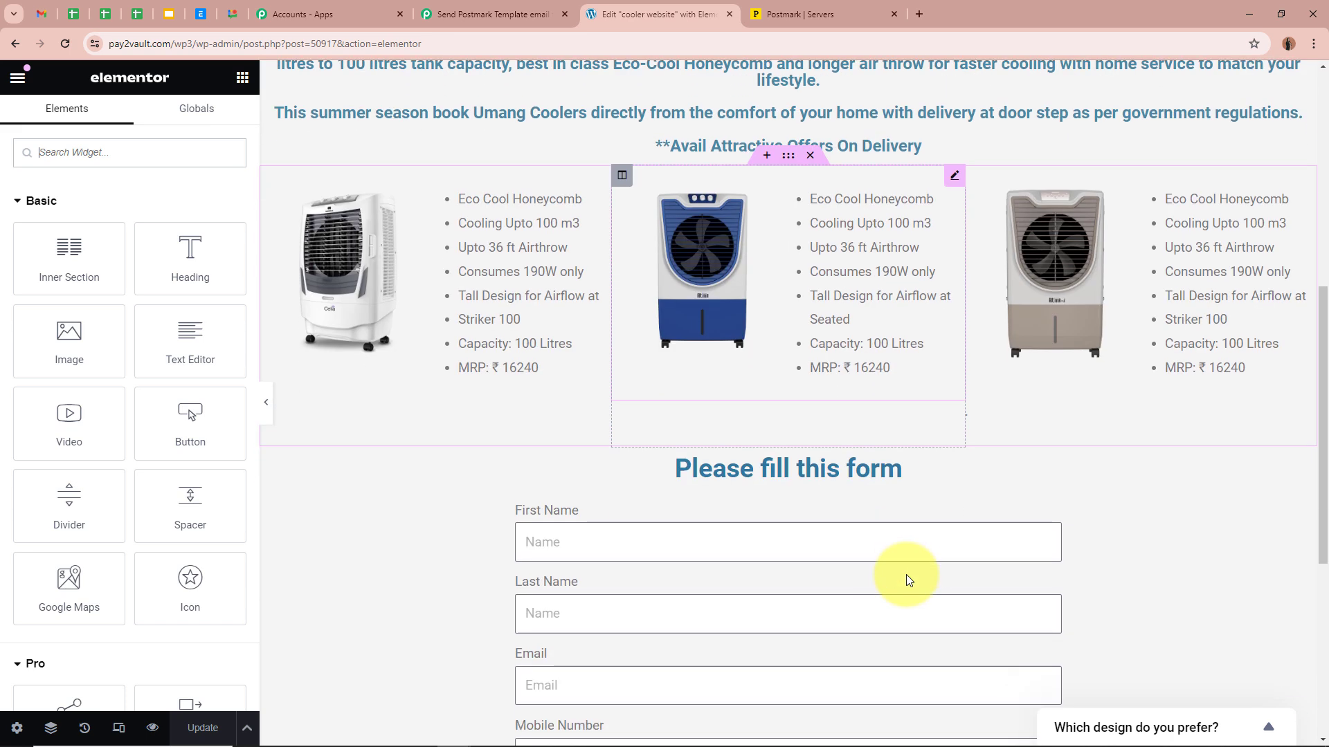
{"action": "scroll", "coordinate": [973, 564], "scroll_direction": "down", "scroll_amount": 4}
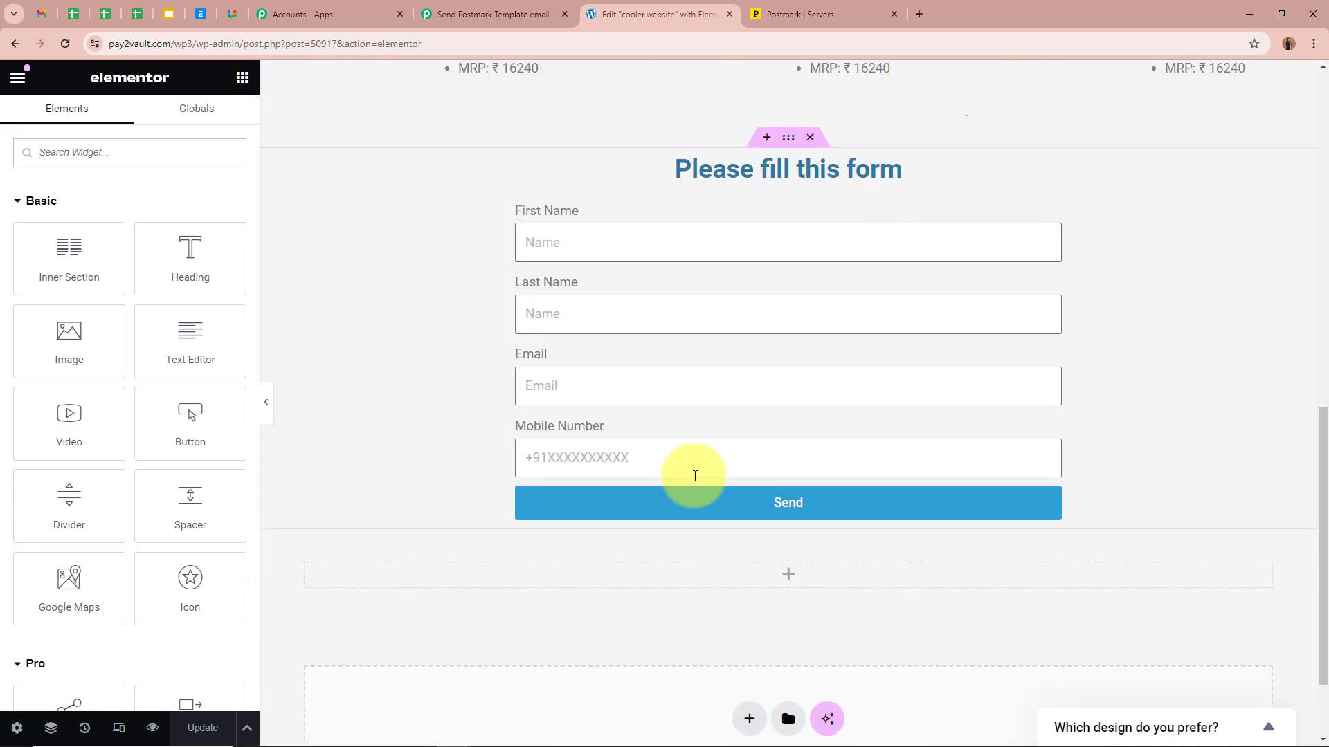
{"action": "scroll", "coordinate": [1045, 477], "scroll_direction": "up", "scroll_amount": 2}
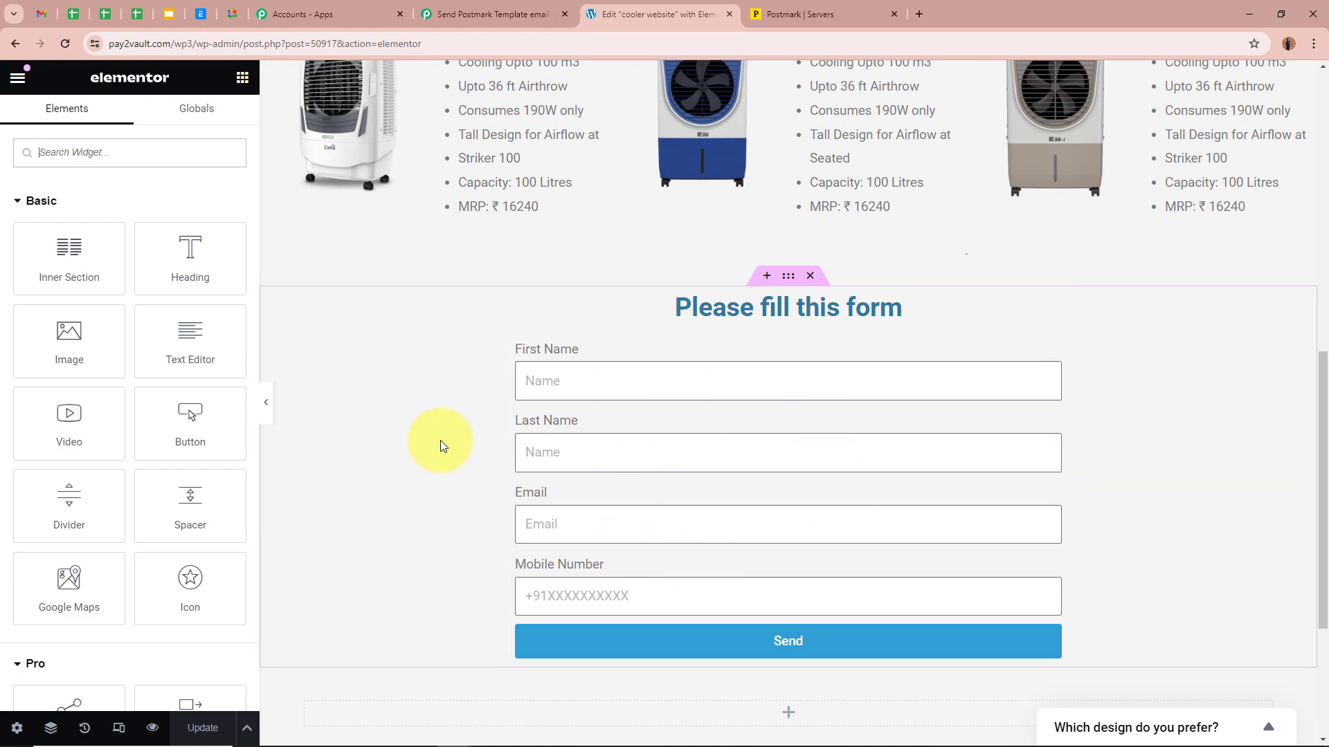
{"action": "scroll", "coordinate": [457, 464], "scroll_direction": "up", "scroll_amount": 3}
{"action": "scroll", "coordinate": [468, 477], "scroll_direction": "up", "scroll_amount": 10}
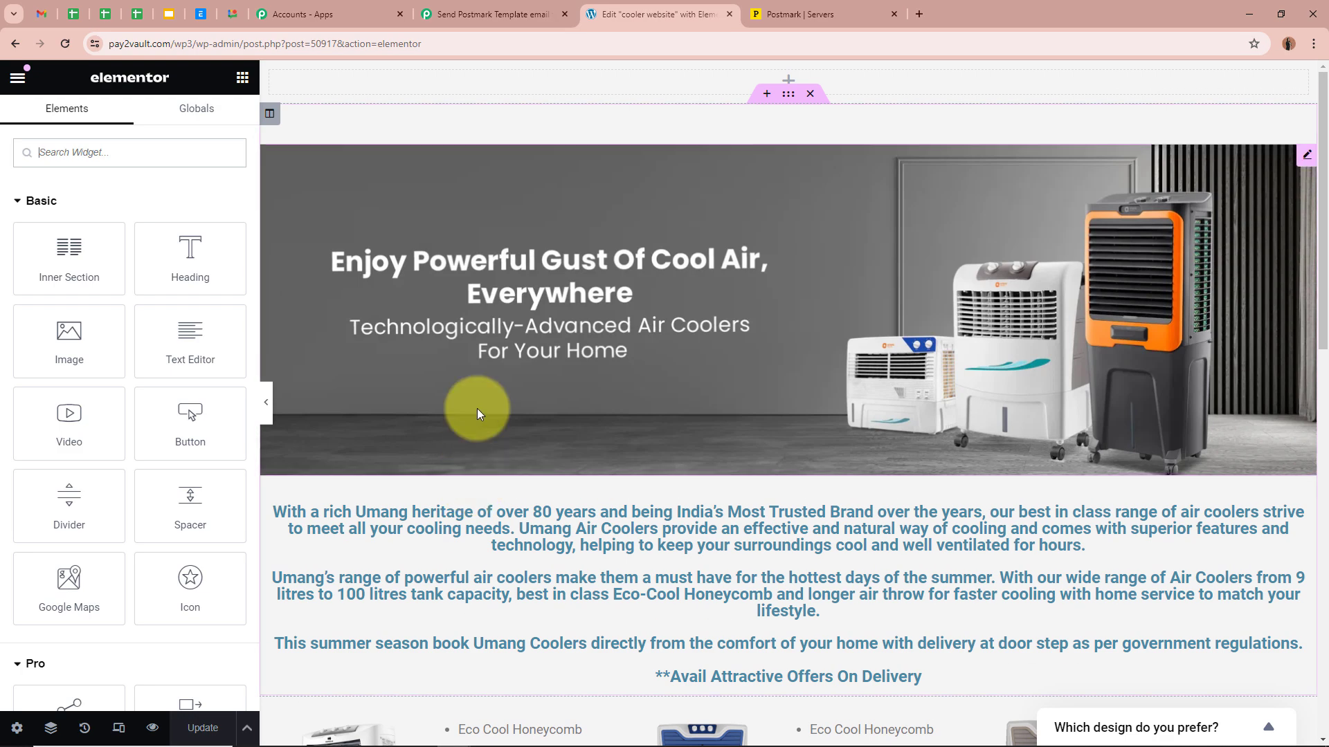
{"action": "left_click", "coordinate": [532, 9]}
{"action": "scroll", "coordinate": [205, 505], "scroll_direction": "down", "scroll_amount": 3}
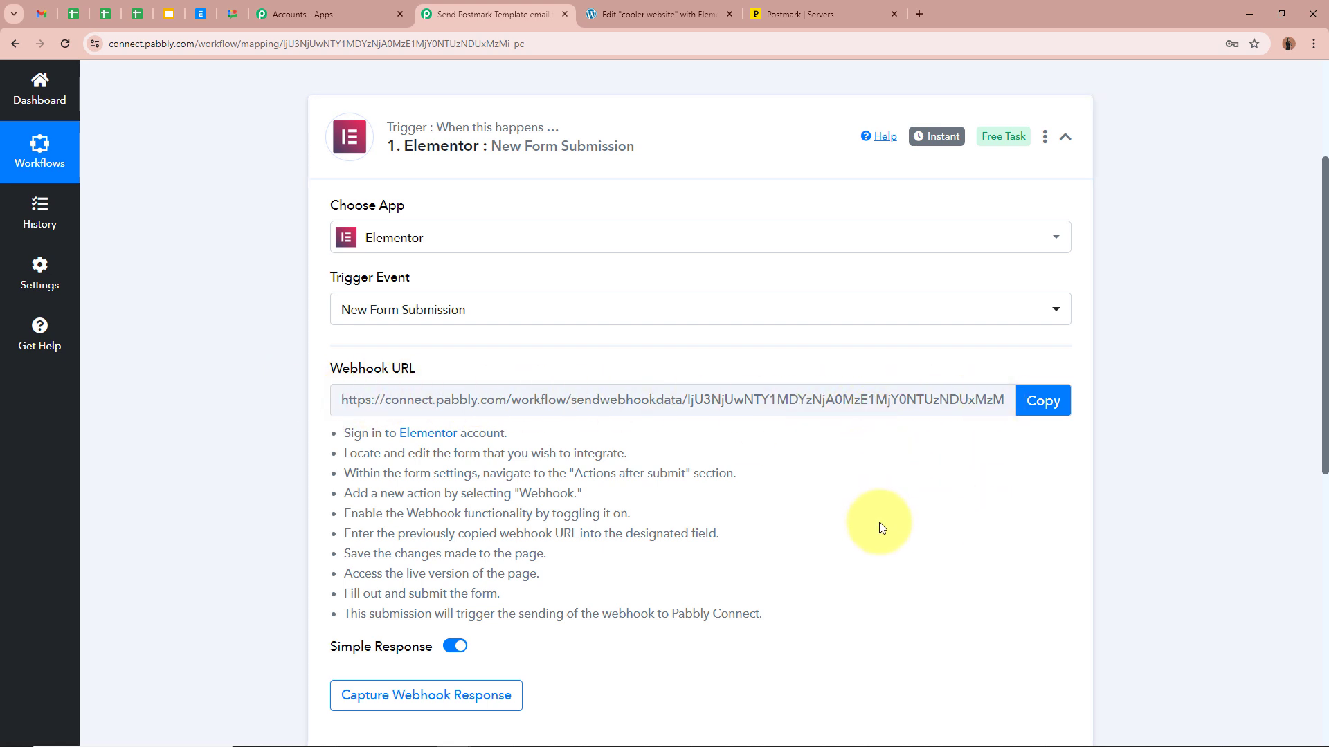
- Copy the trigger's webhook URL and go back to the Elementor page editor
{"action": "left_click", "coordinate": [1047, 400]}
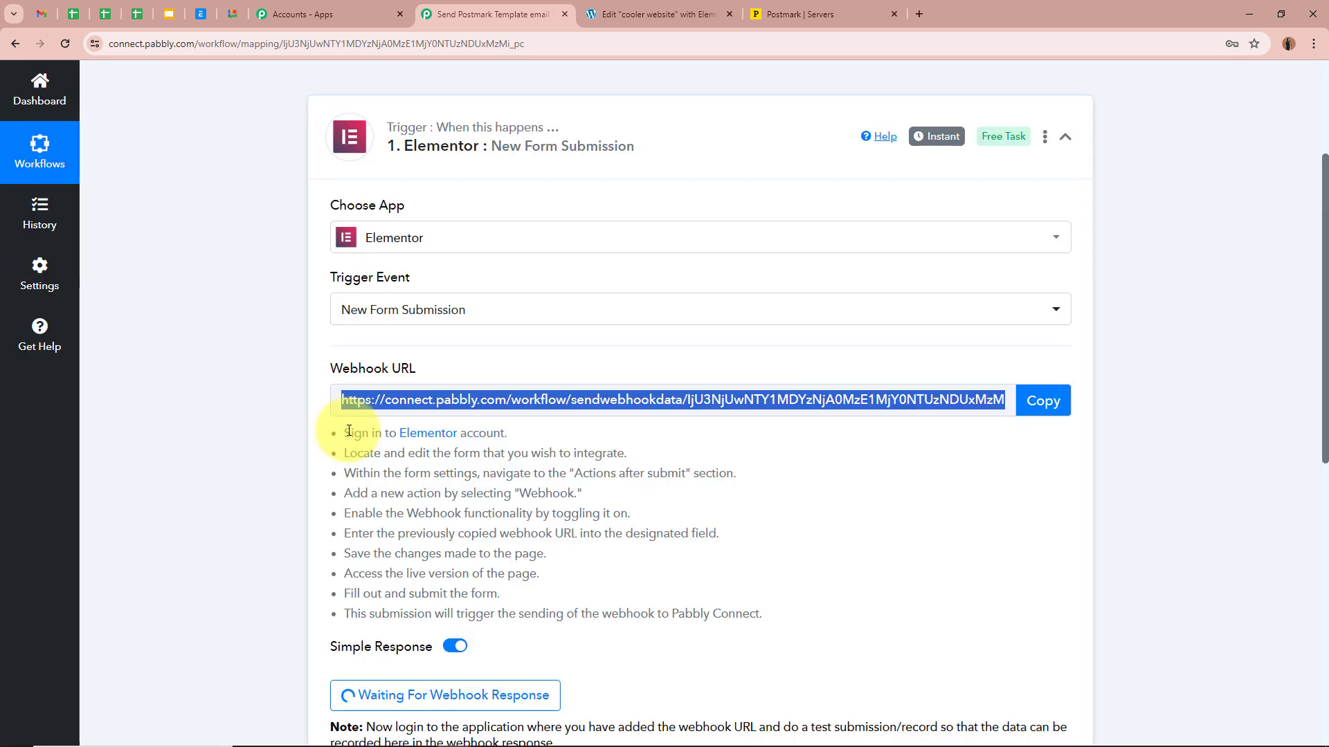
{"action": "left_click_drag", "start_coordinate": [351, 433], "coordinate": [658, 600]}
{"action": "left_click", "coordinate": [674, 565]}
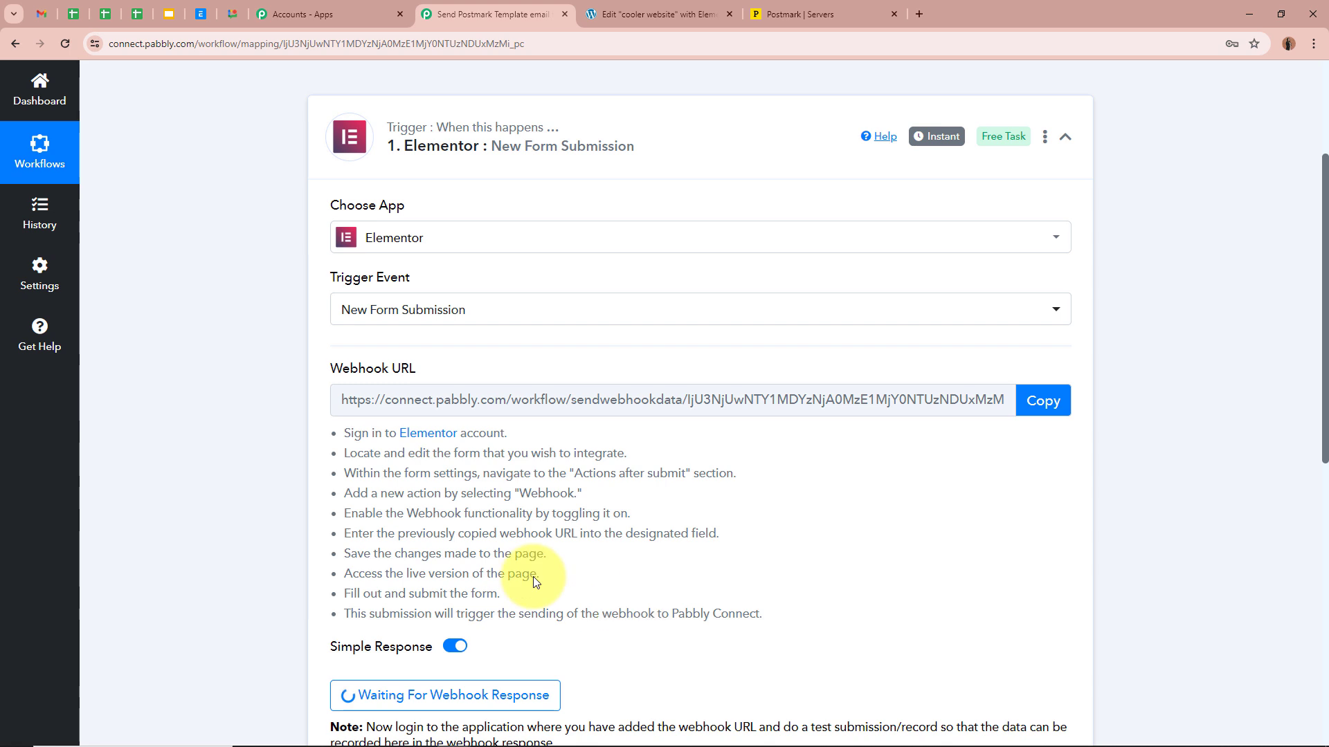
{"action": "scroll", "coordinate": [234, 500], "scroll_direction": "up", "scroll_amount": 2}
{"action": "scroll", "coordinate": [234, 500], "scroll_direction": "up", "scroll_amount": 1}
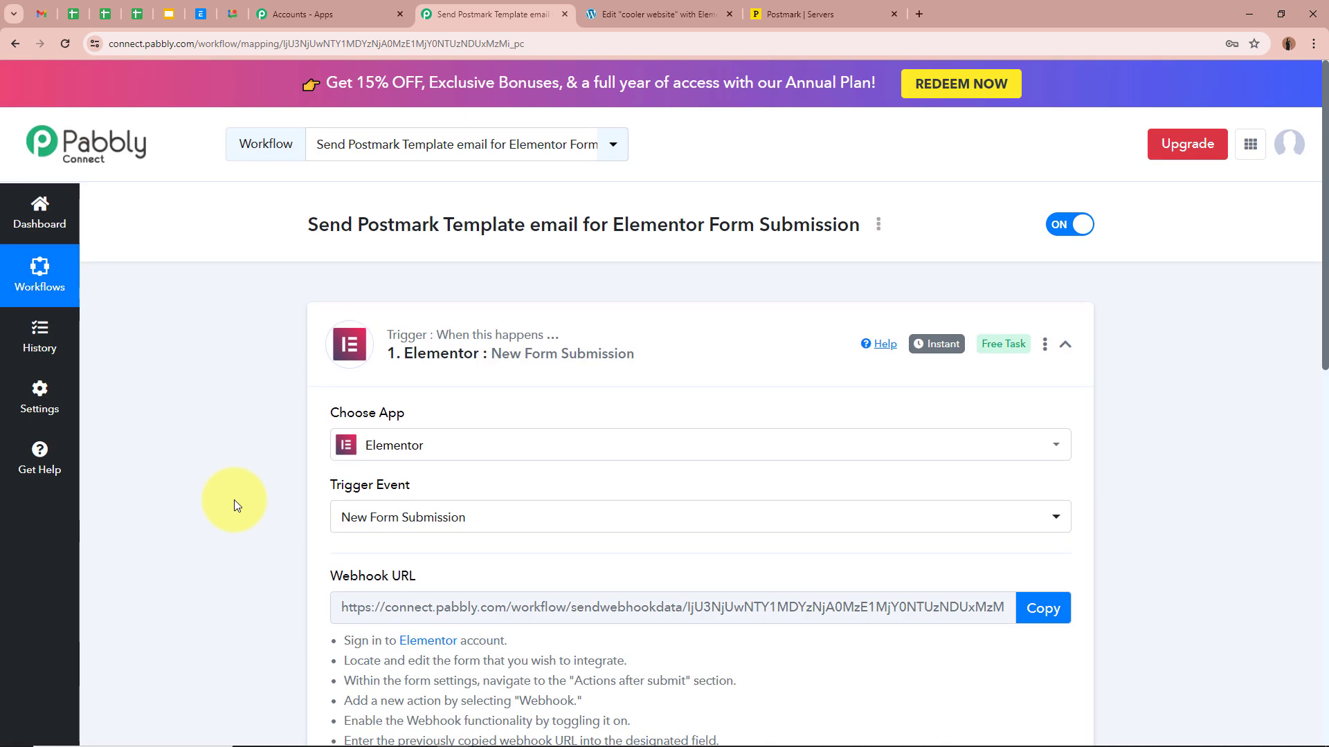
{"action": "left_click", "coordinate": [676, 6]}
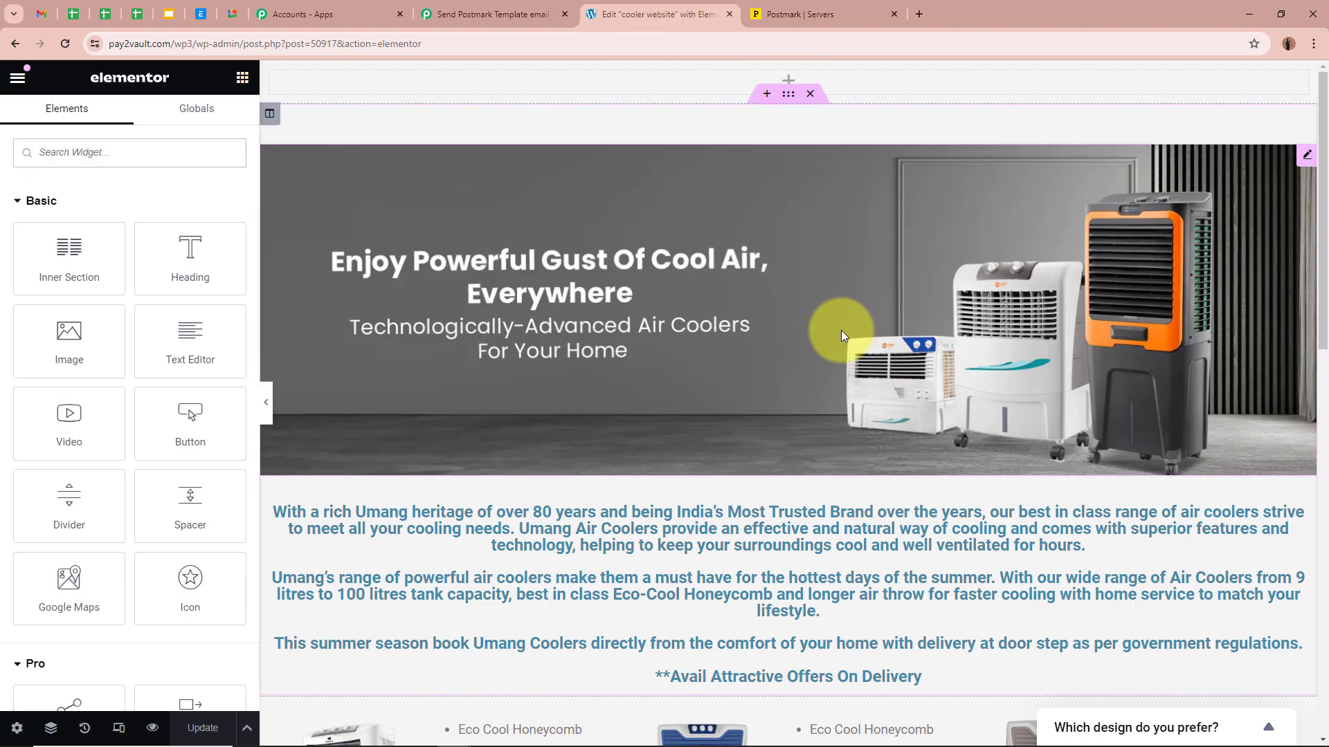
- Paste the Pabbly webhook URL into the contact form's Webhook URL field and update the page
{"action": "scroll", "coordinate": [817, 353], "scroll_direction": "down", "scroll_amount": 5}
{"action": "scroll", "coordinate": [802, 371], "scroll_direction": "down", "scroll_amount": 6}
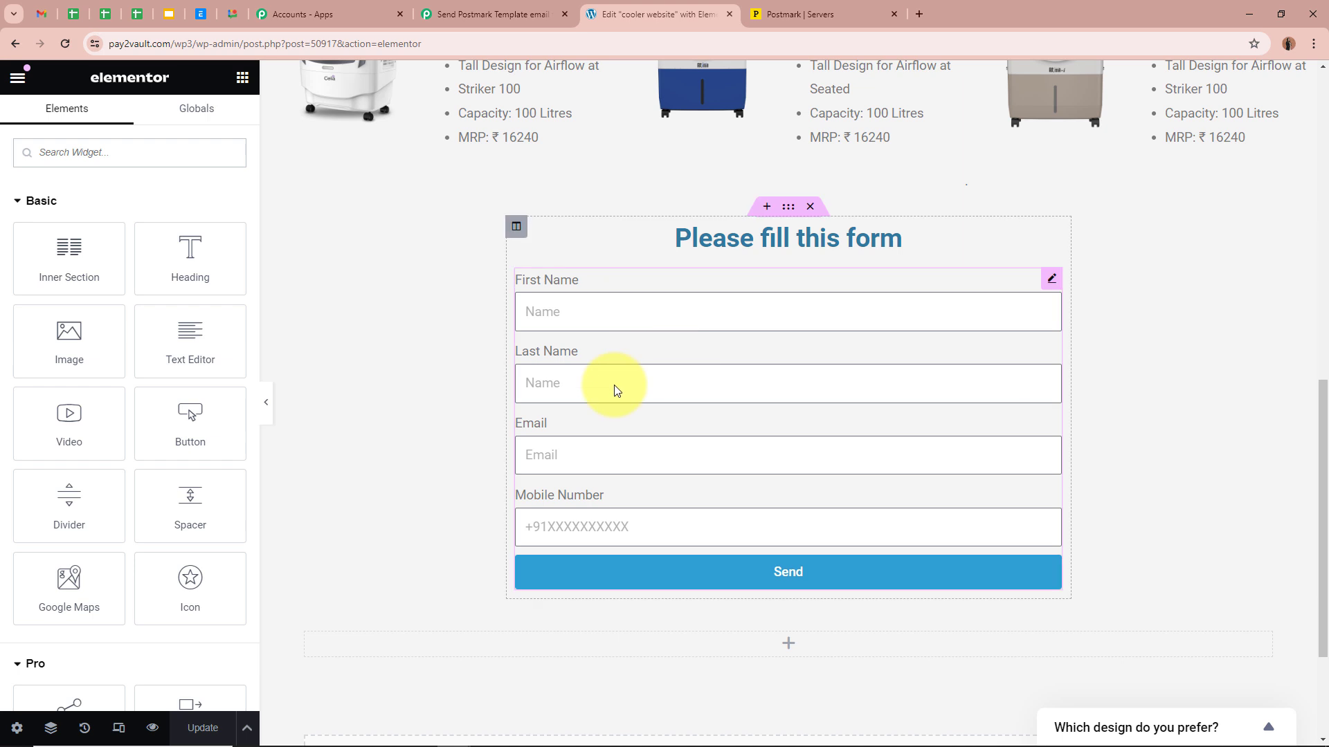
{"action": "left_click", "coordinate": [794, 285]}
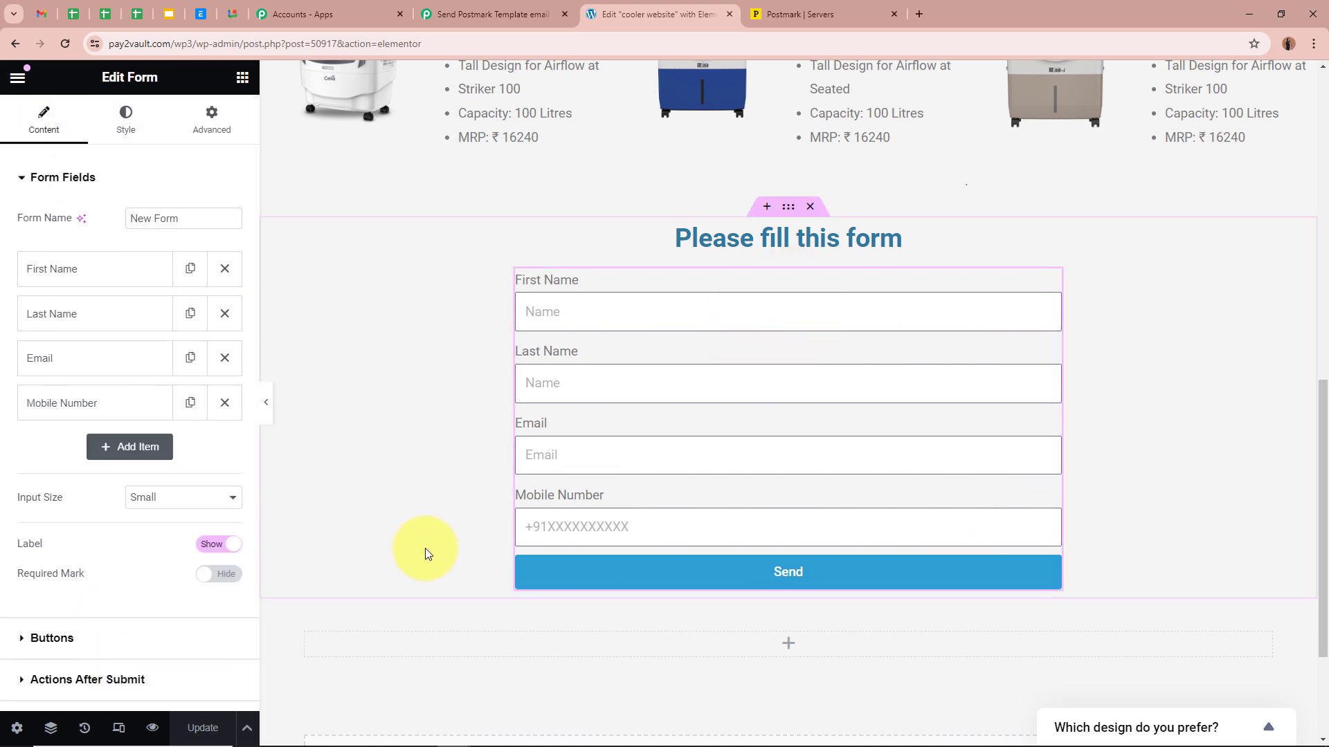
{"action": "scroll", "coordinate": [125, 516], "scroll_direction": "down", "scroll_amount": 3}
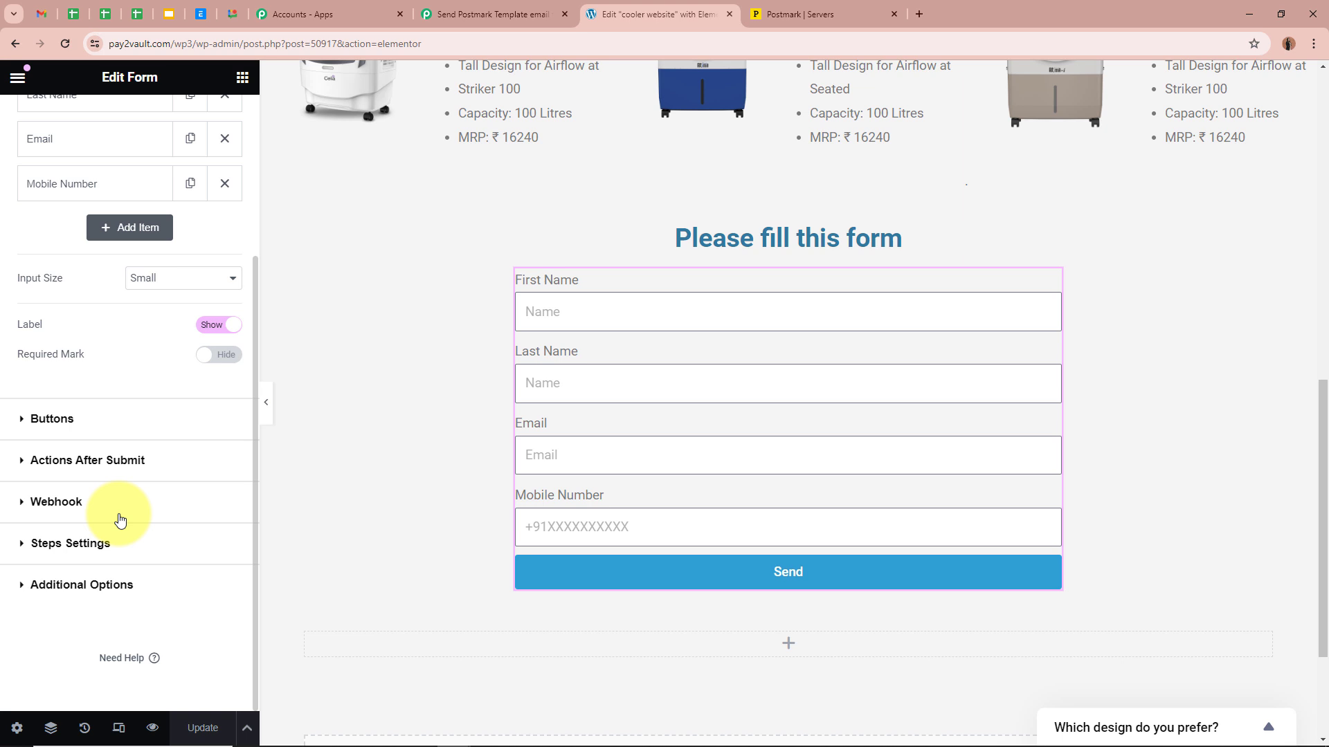
{"action": "left_click", "coordinate": [120, 519]}
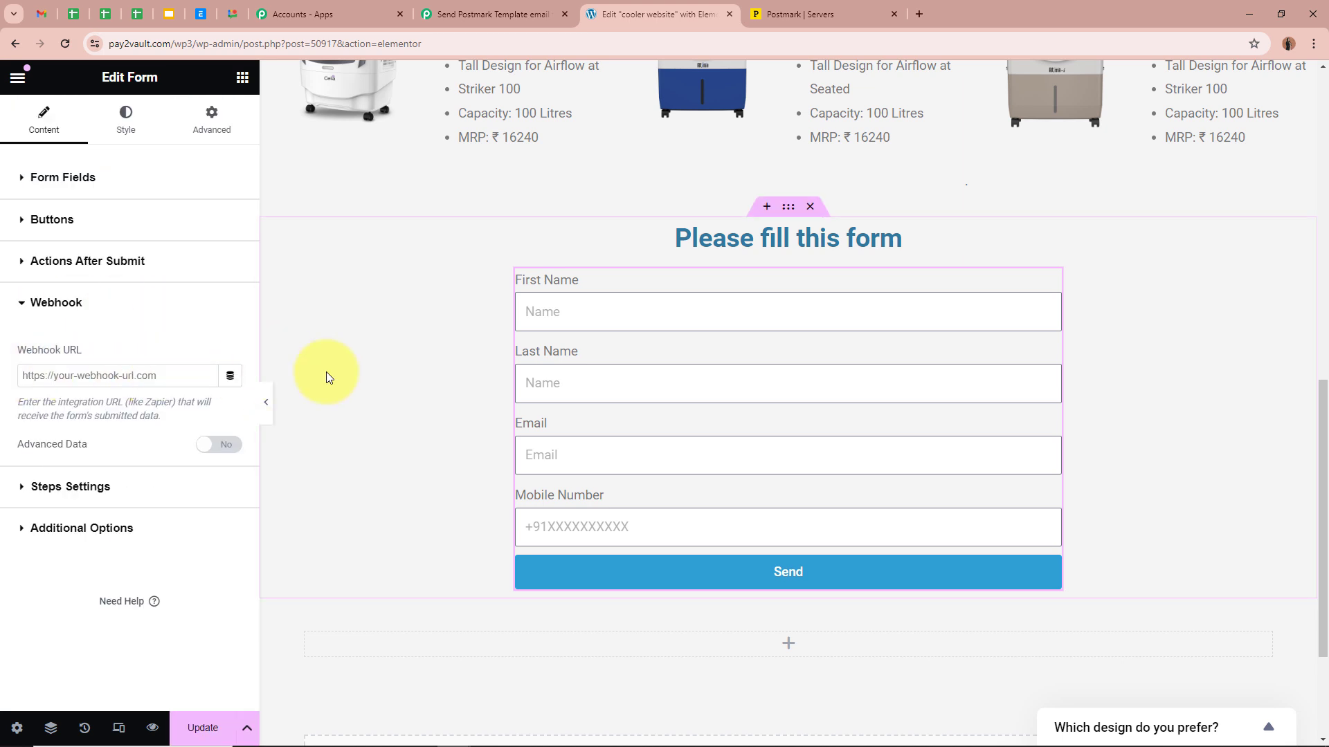
{"action": "left_click", "coordinate": [62, 380]}
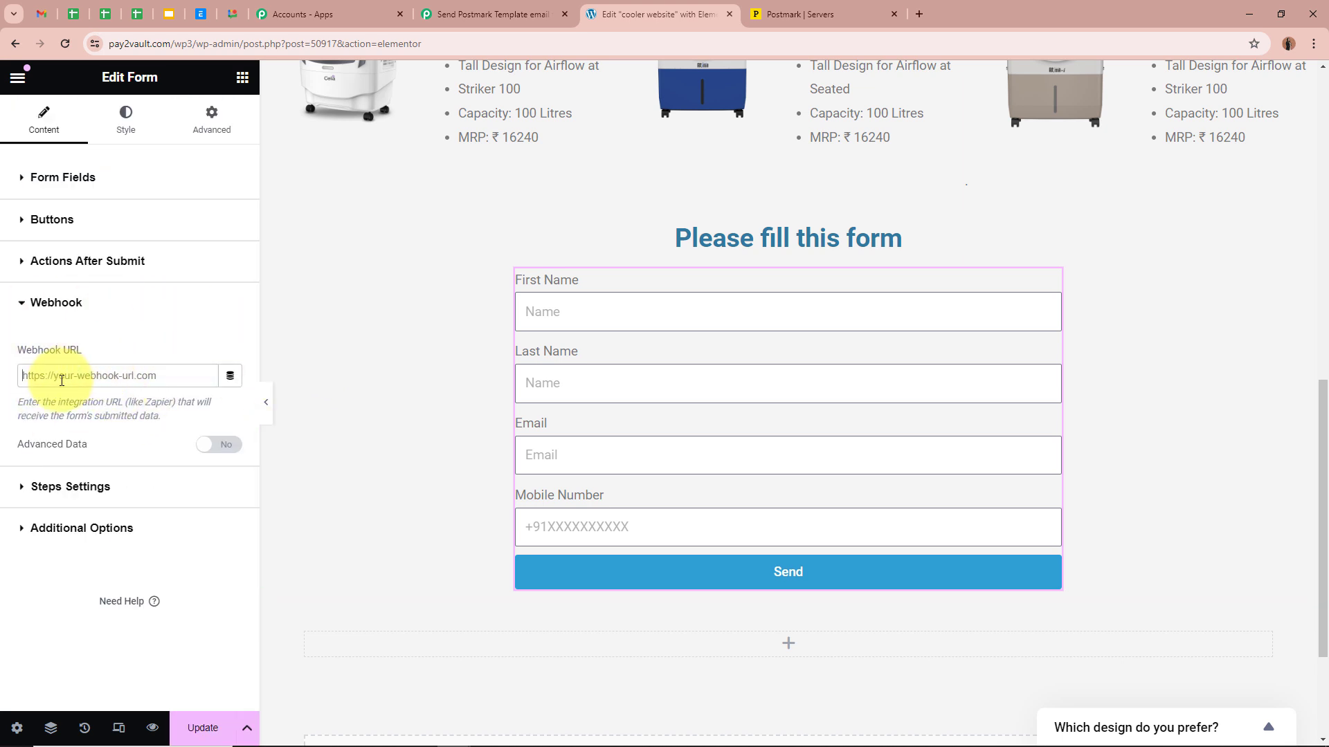
{"action": "key", "text": "ctrl+v"}
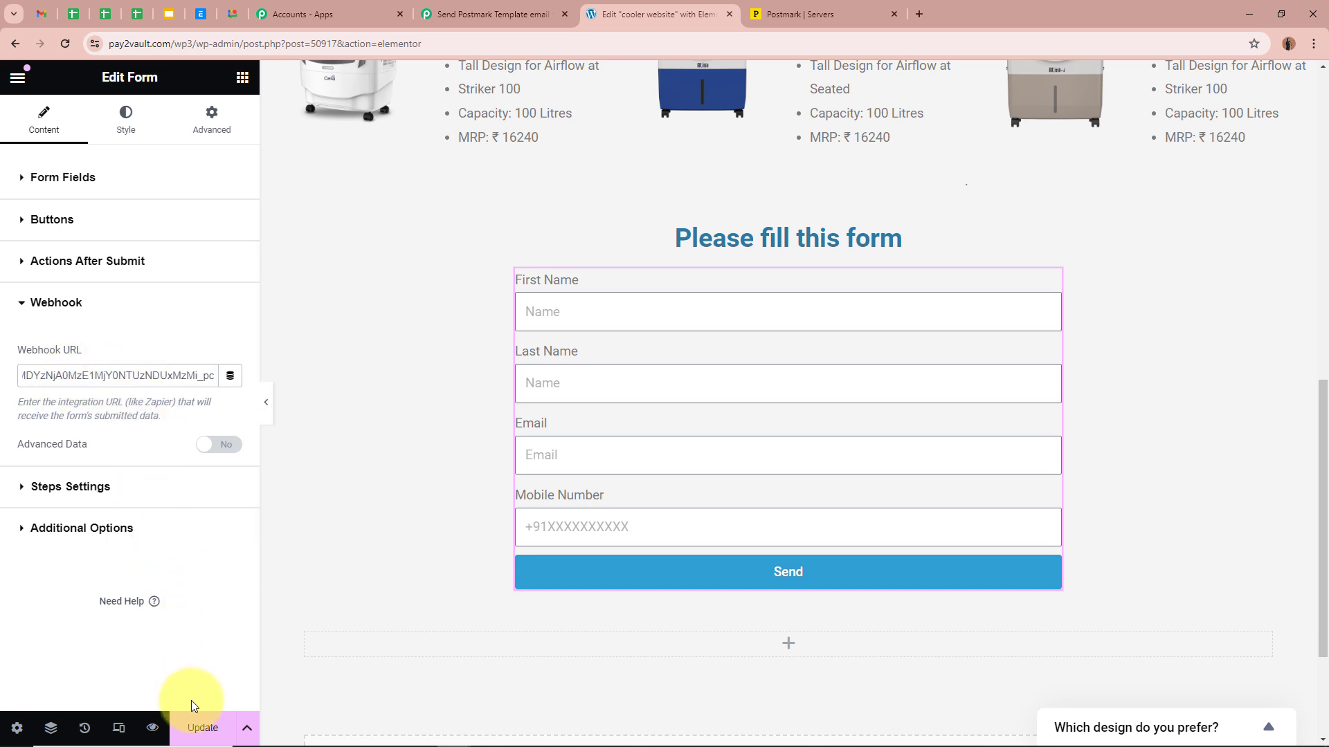
{"action": "left_click", "coordinate": [196, 729]}
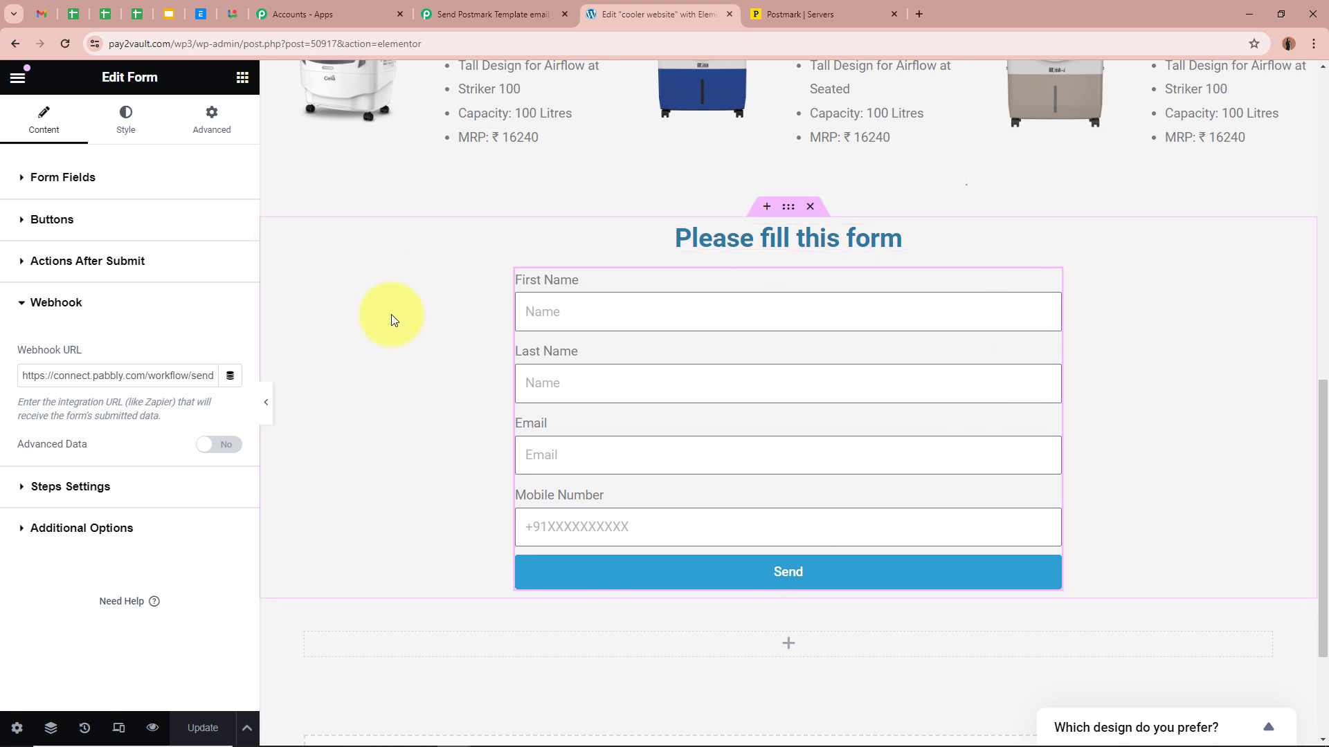
{"action": "left_click", "coordinate": [15, 44]}
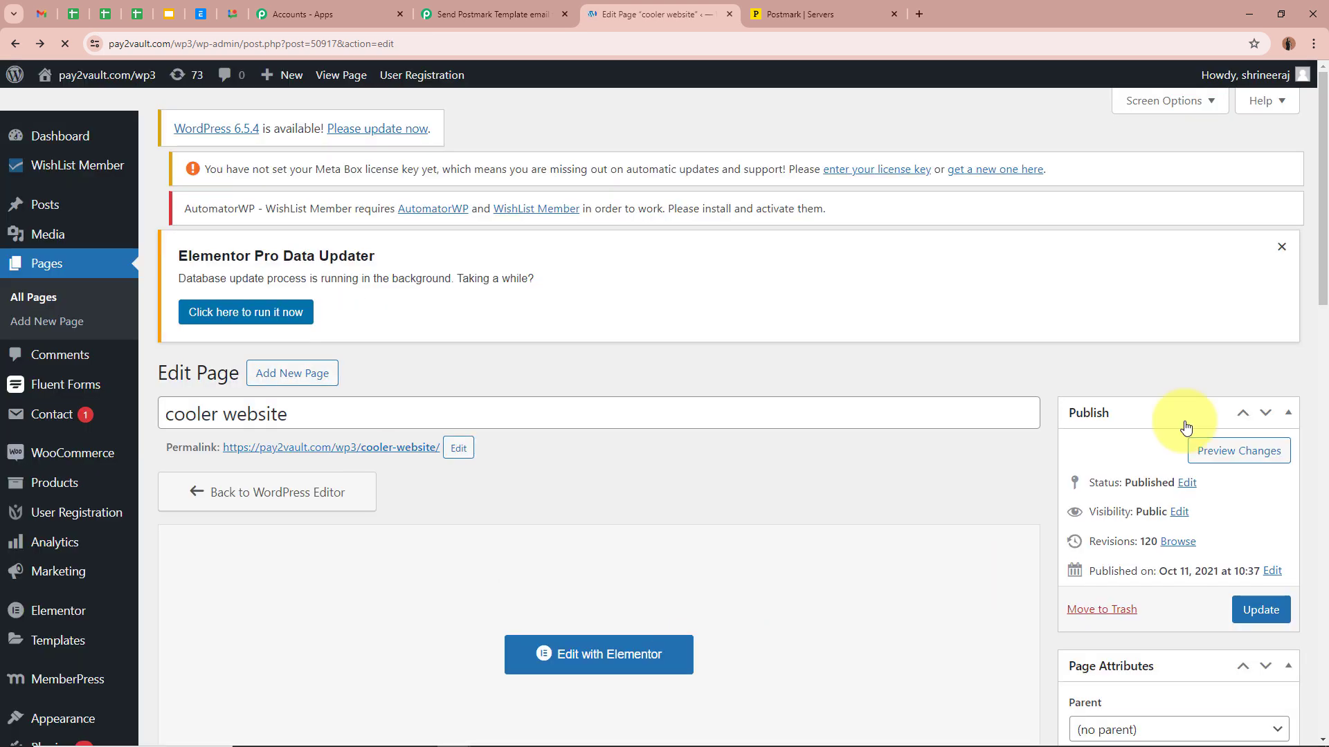
- Update the cooler website page in WordPress, then return to the Pabbly Connect workflow
{"action": "scroll", "coordinate": [824, 496], "scroll_direction": "down", "scroll_amount": 3}
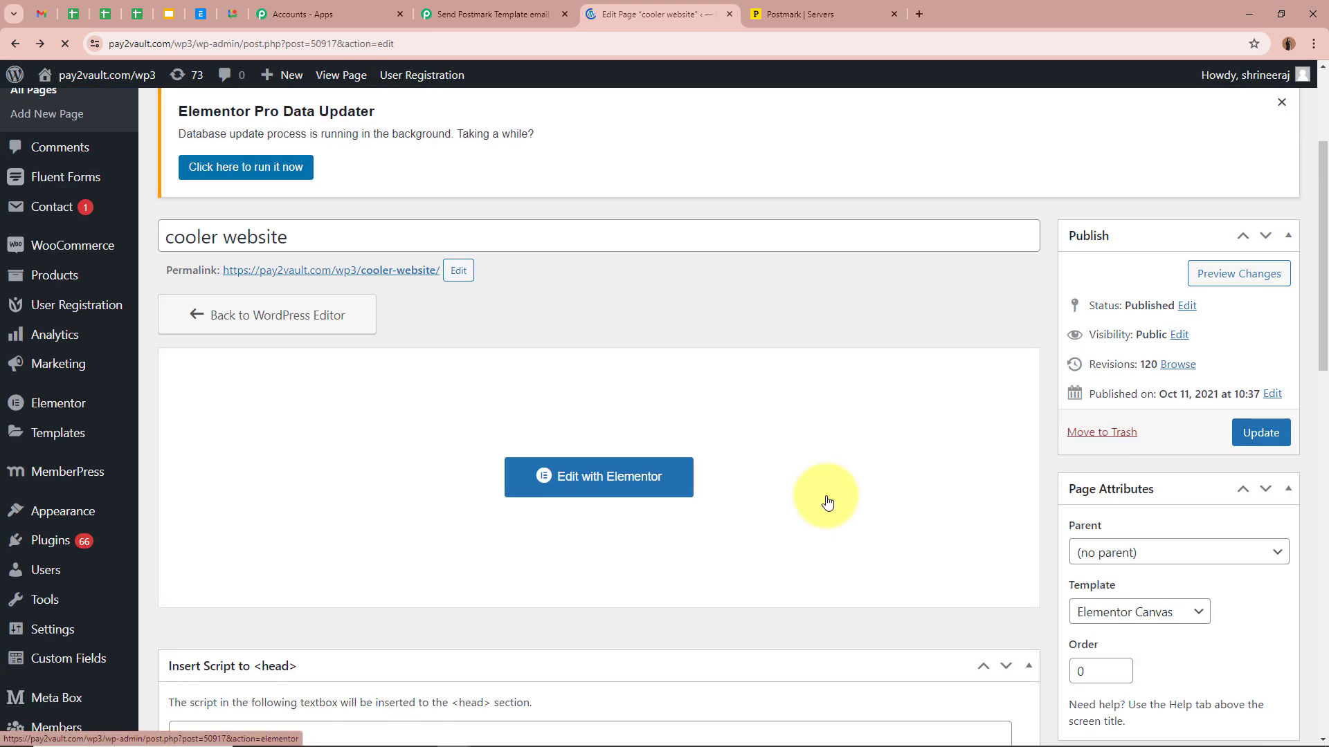
{"action": "left_click", "coordinate": [1258, 437]}
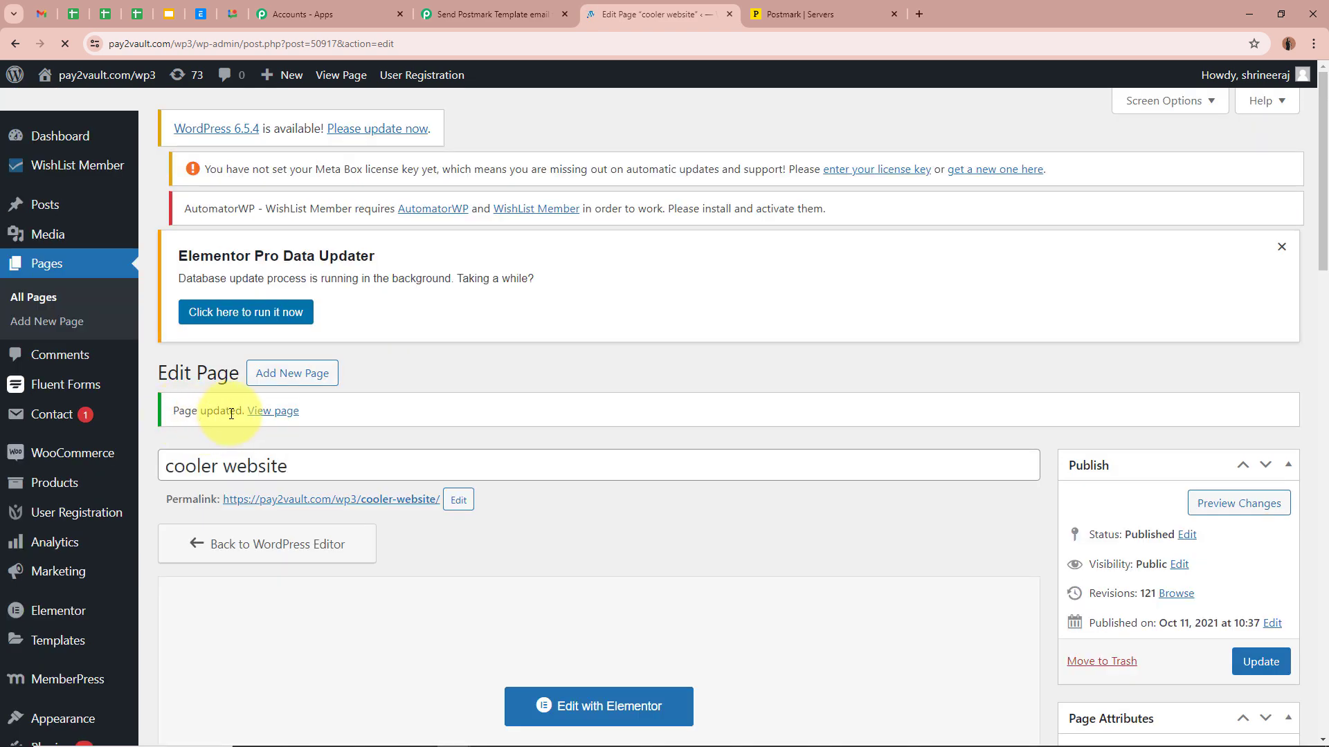
{"action": "scroll", "coordinate": [429, 416], "scroll_direction": "down", "scroll_amount": 3}
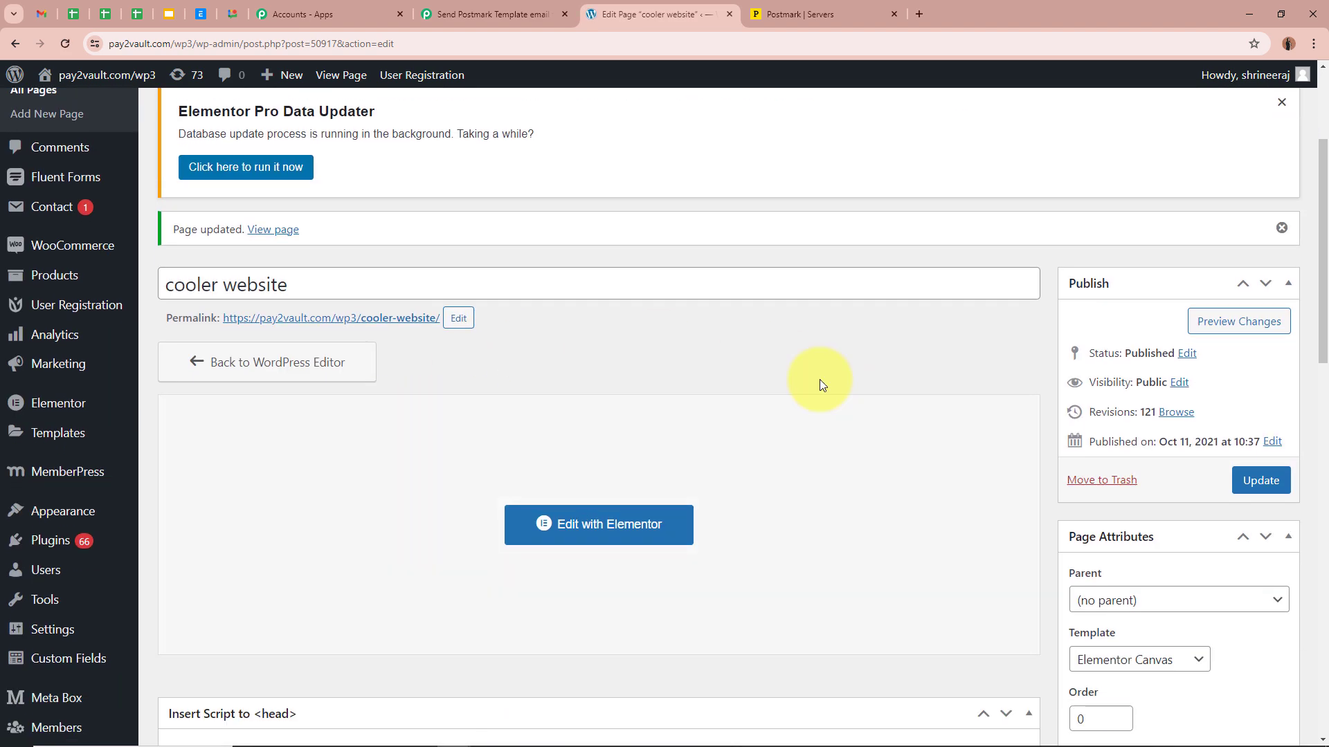
{"action": "left_click", "coordinate": [485, 13]}
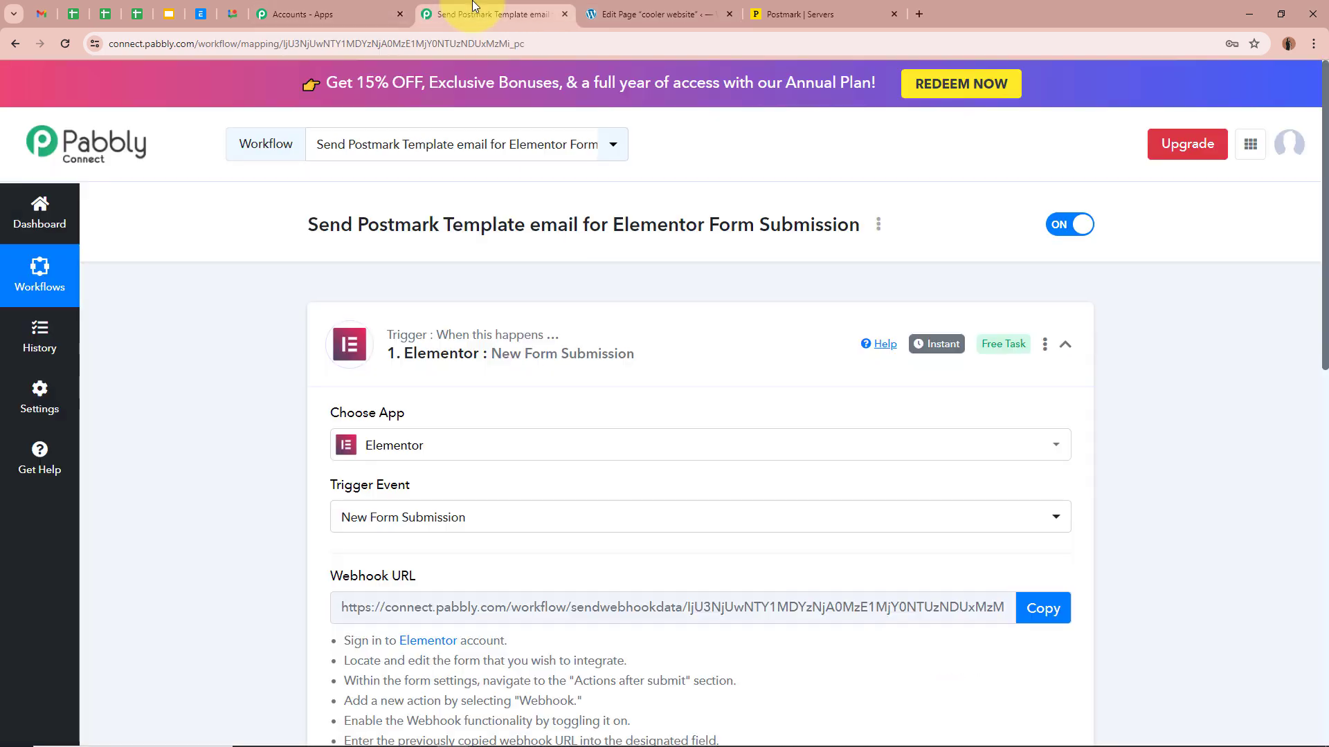
{"action": "scroll", "coordinate": [197, 525], "scroll_direction": "down", "scroll_amount": 5}
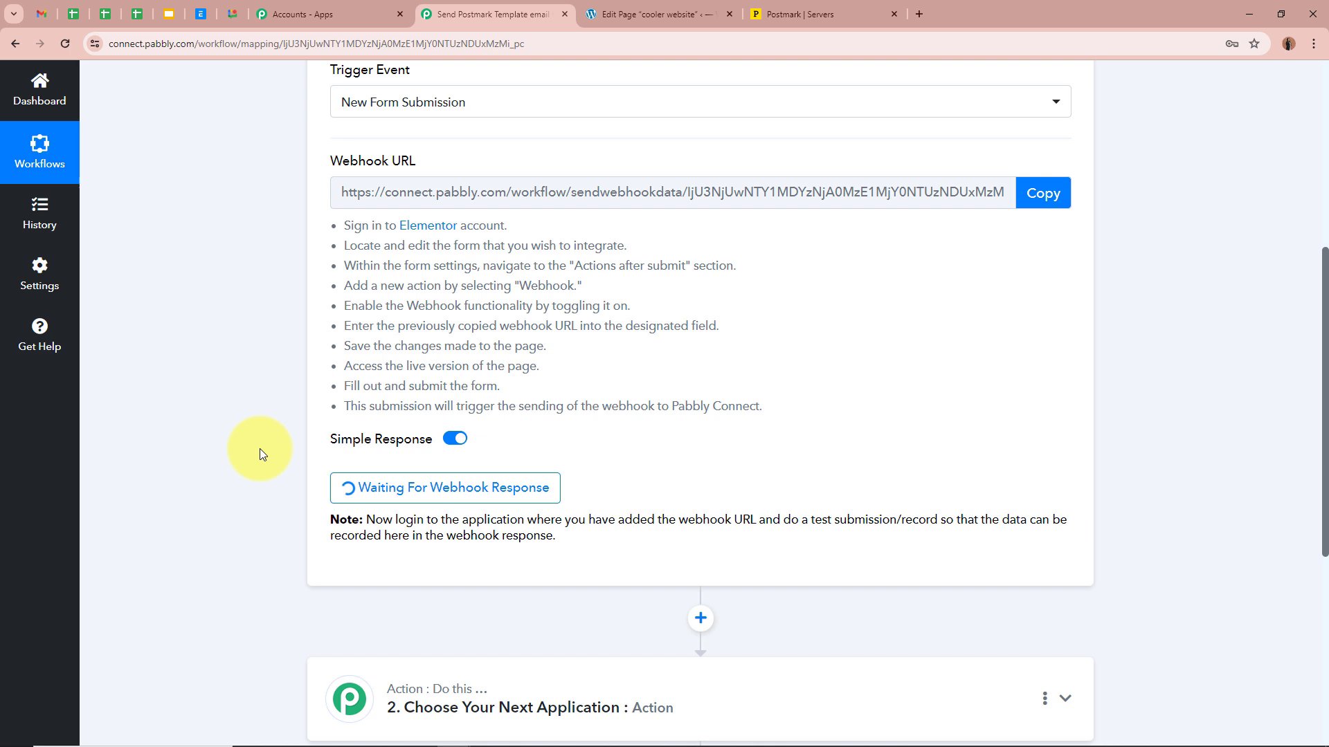
{"action": "scroll", "coordinate": [259, 470], "scroll_direction": "up", "scroll_amount": 5}
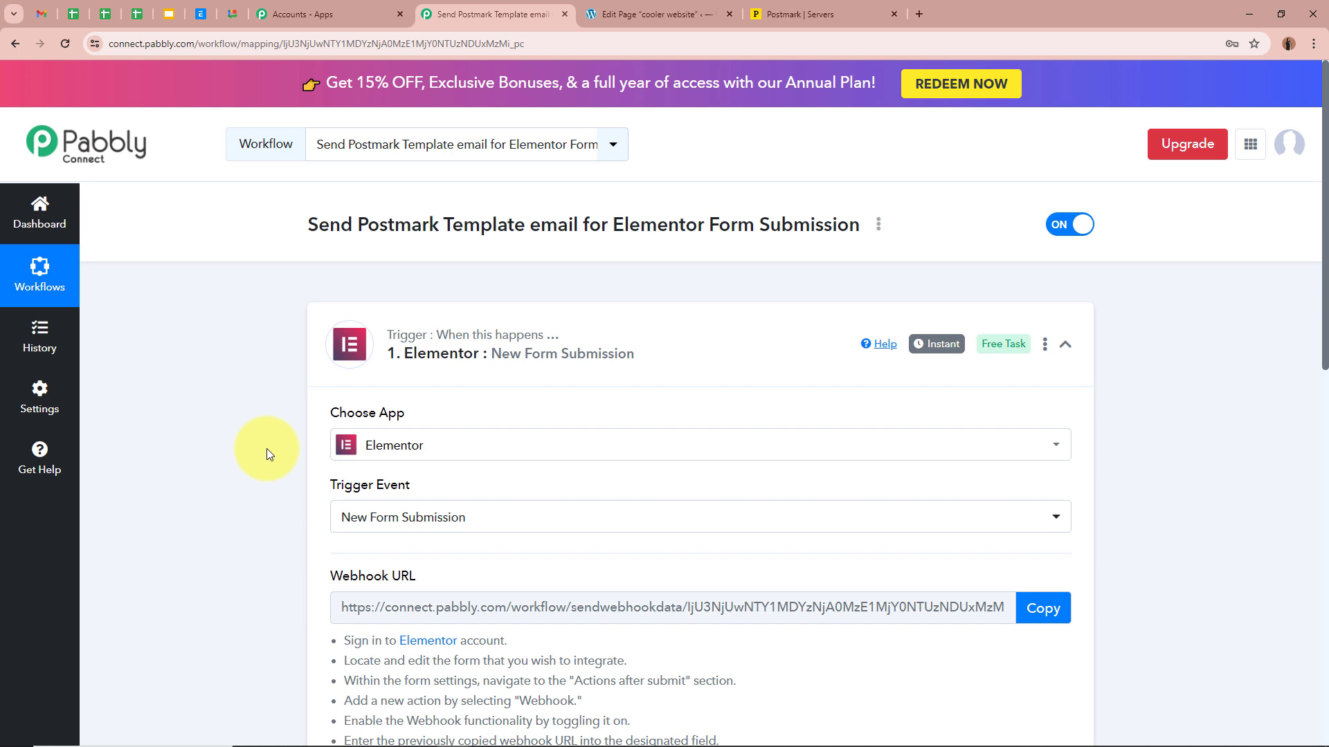
{"action": "scroll", "coordinate": [267, 449], "scroll_direction": "down", "scroll_amount": 5}
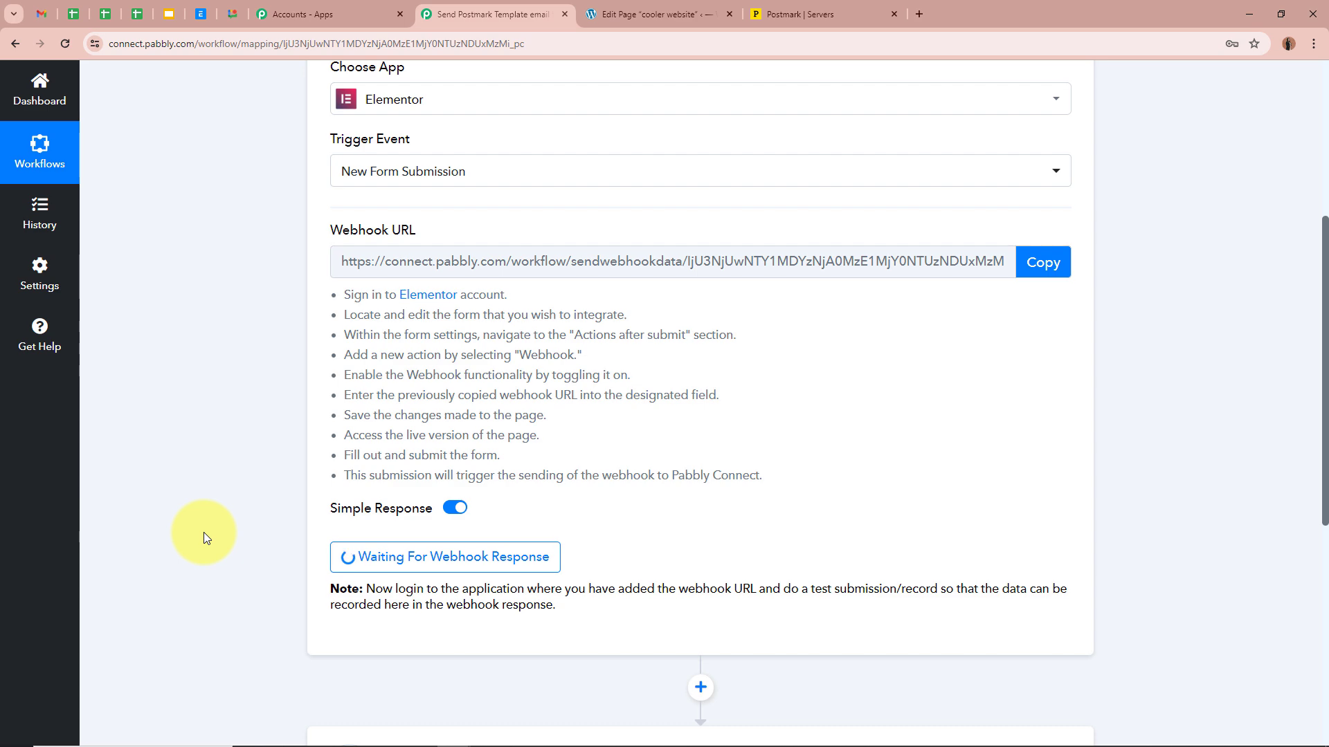
{"action": "scroll", "coordinate": [205, 537], "scroll_direction": "up", "scroll_amount": 5}
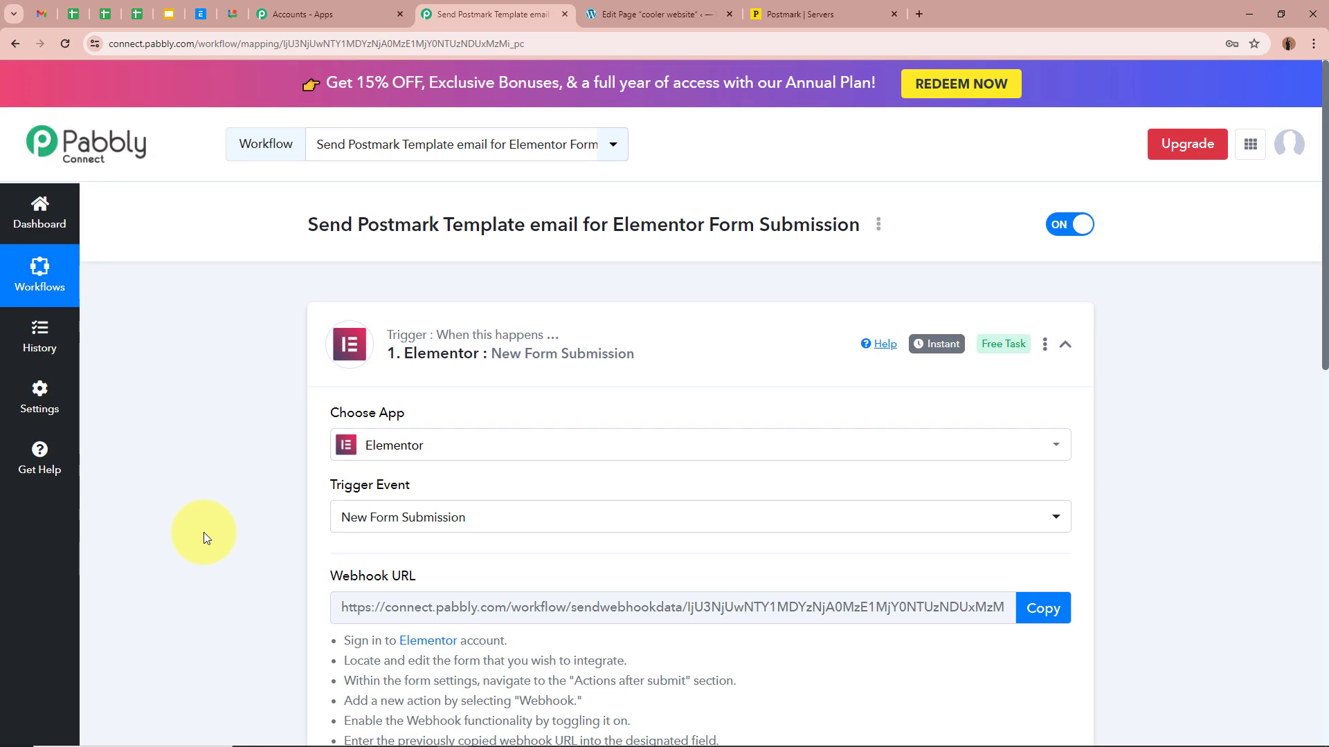
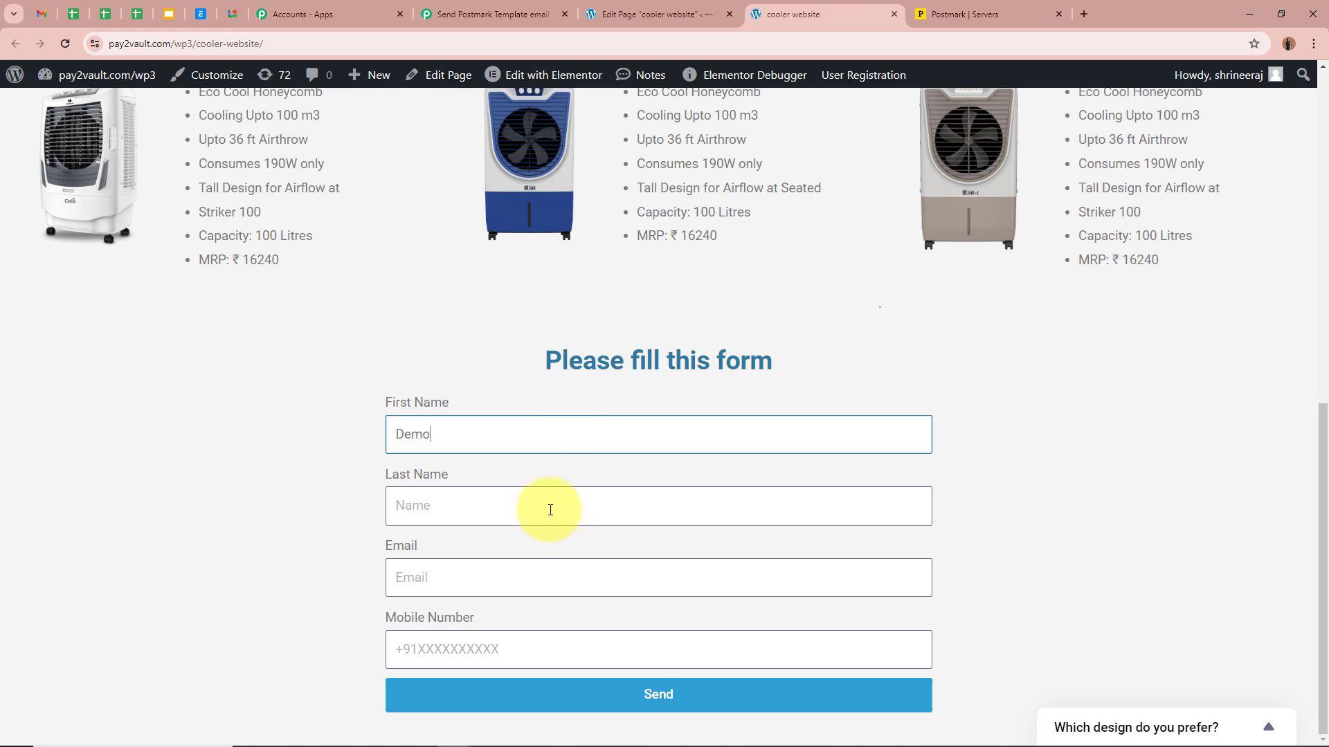
- Fill the cooler-website form with the sample last name, an autofilled email and a mobile number
{"action": "left_click", "coordinate": [549, 508]}
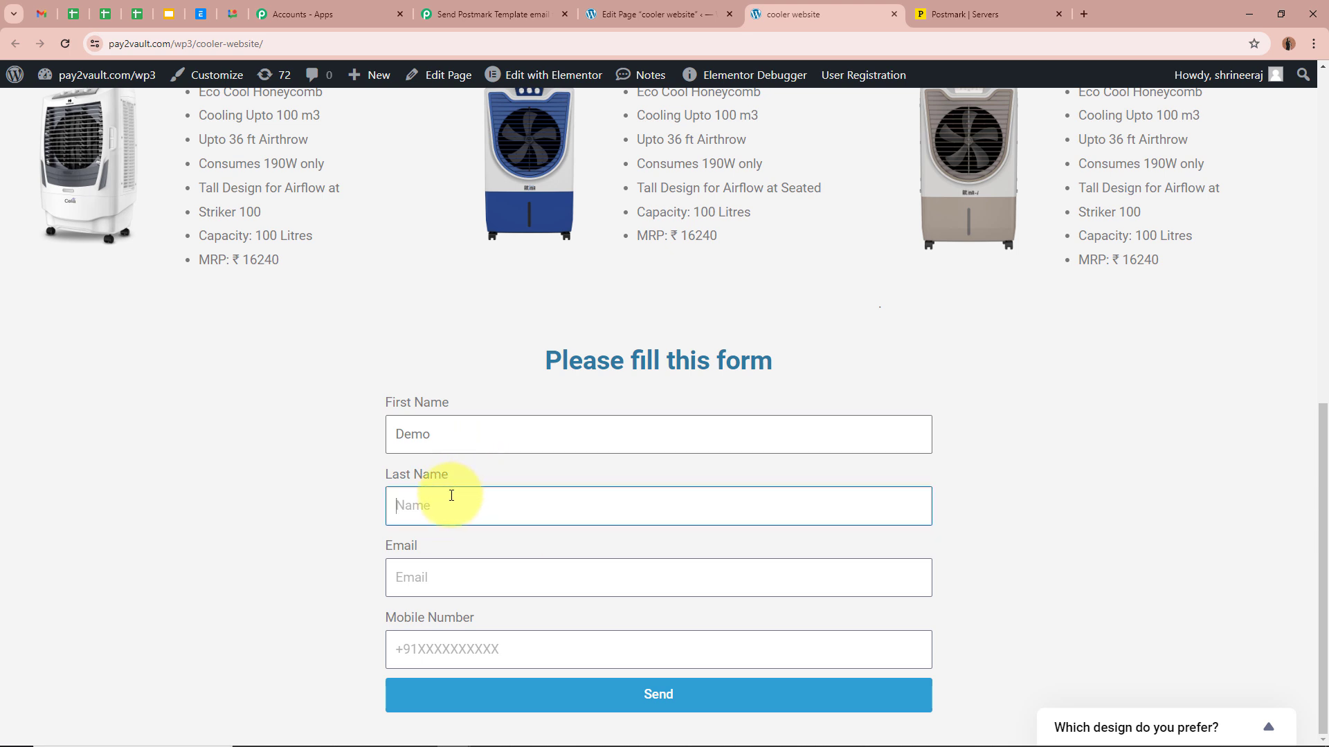
{"action": "type", "text": "Smart123"}
{"action": "left_click", "coordinate": [460, 585]}
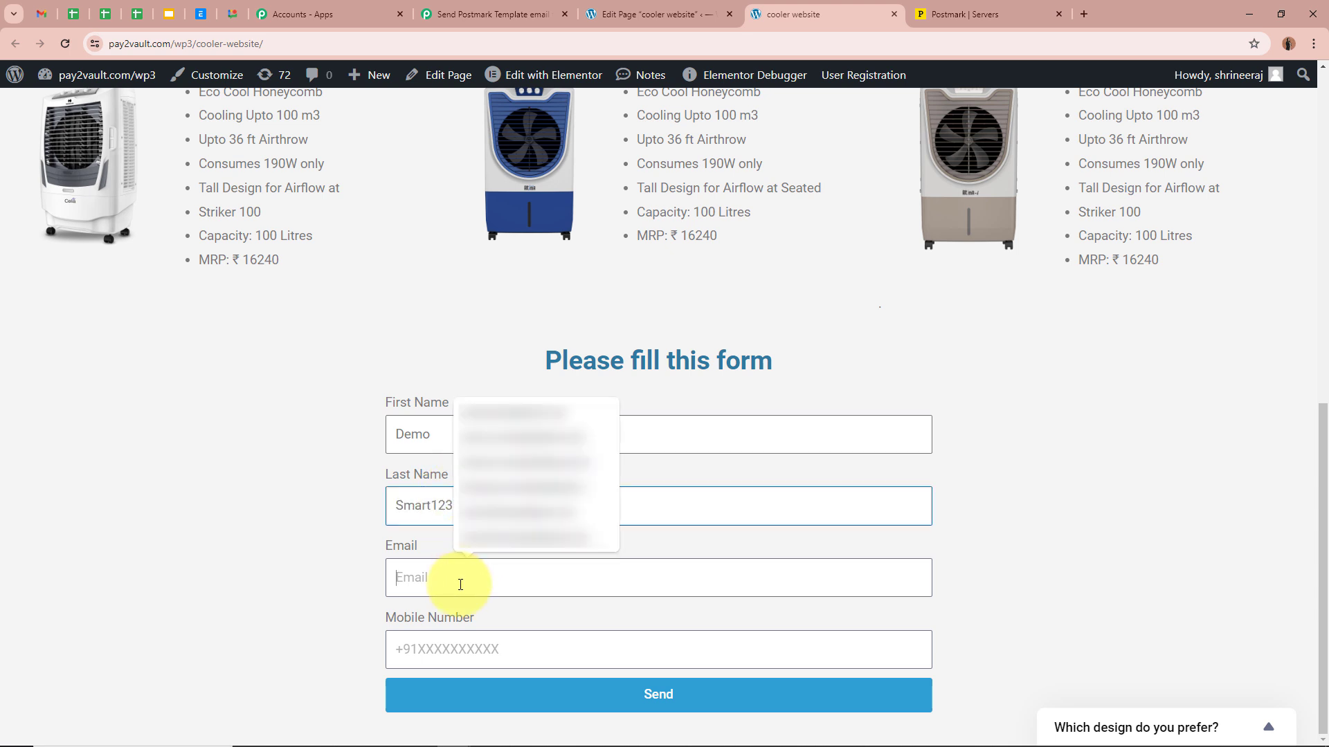
{"action": "type", "text": "demos"}
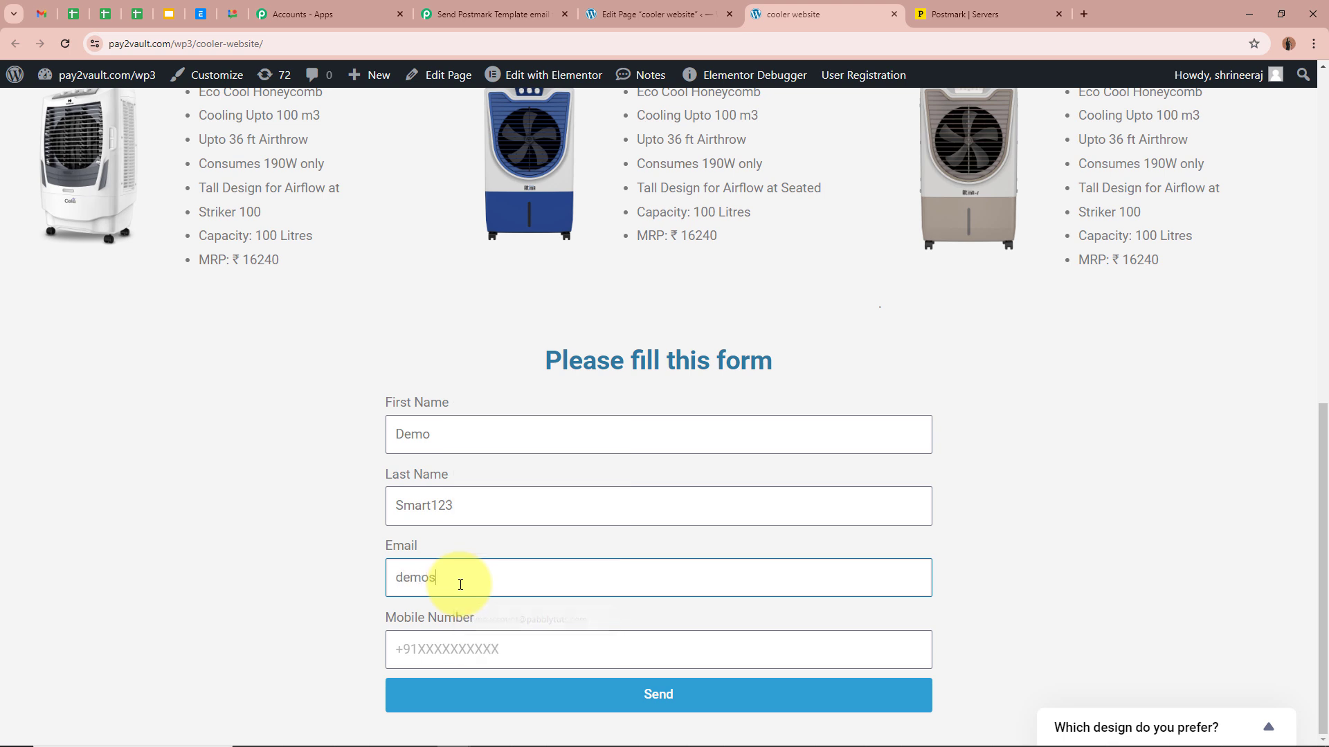
{"action": "key", "text": "Down"}
{"action": "key", "text": "Return"}
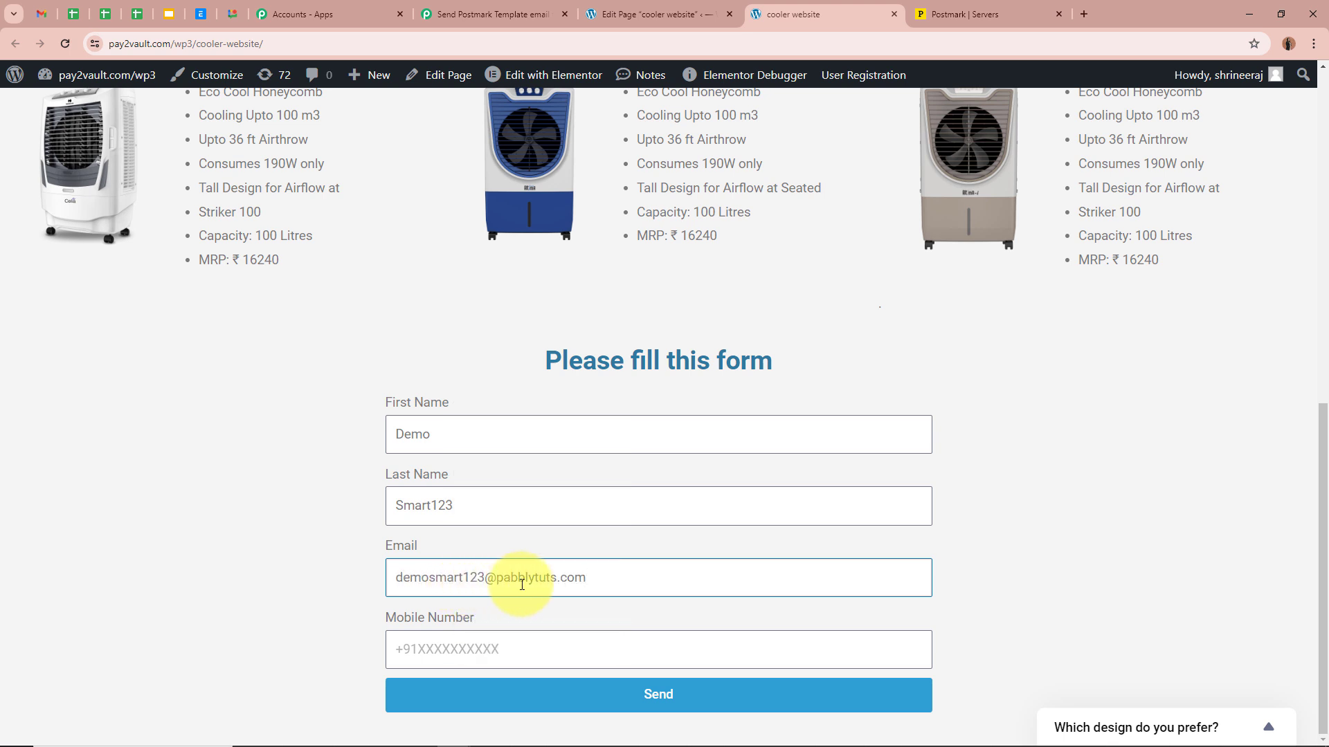
{"action": "left_click", "coordinate": [518, 650]}
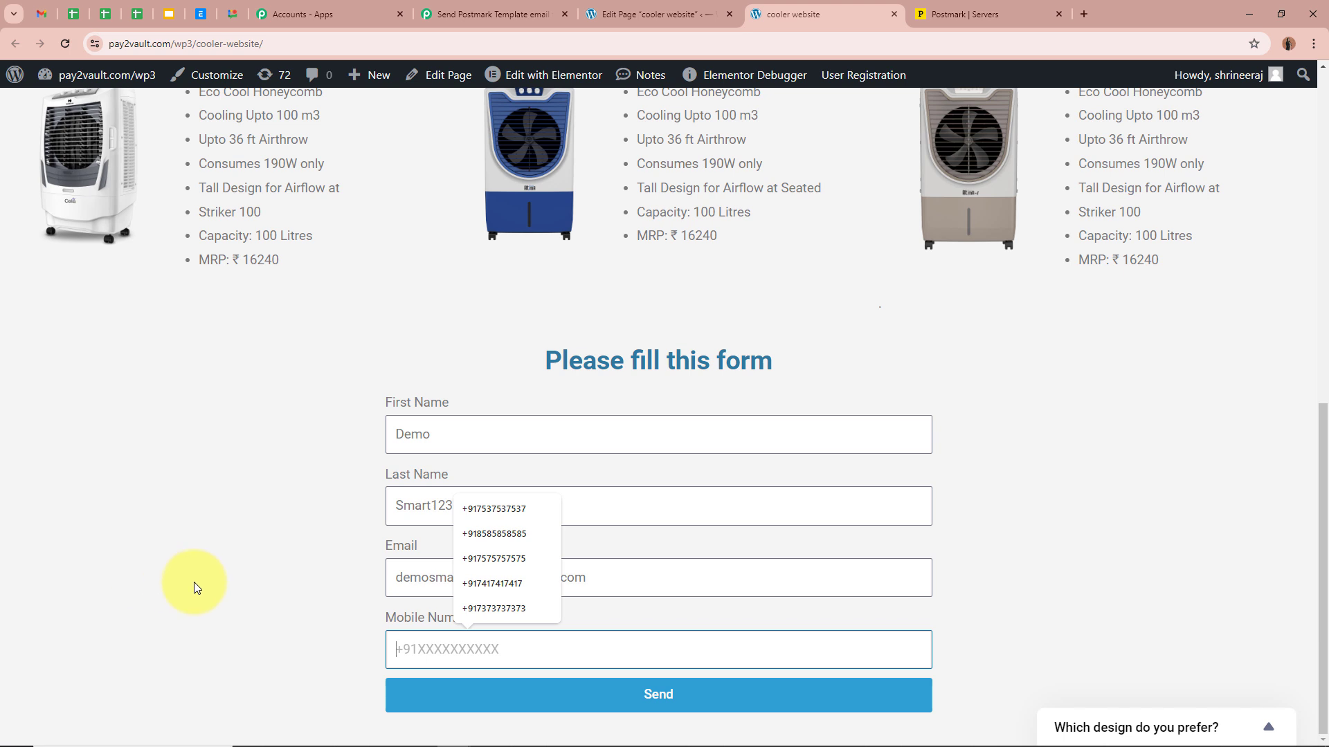
{"action": "type", "text": "+917575"}
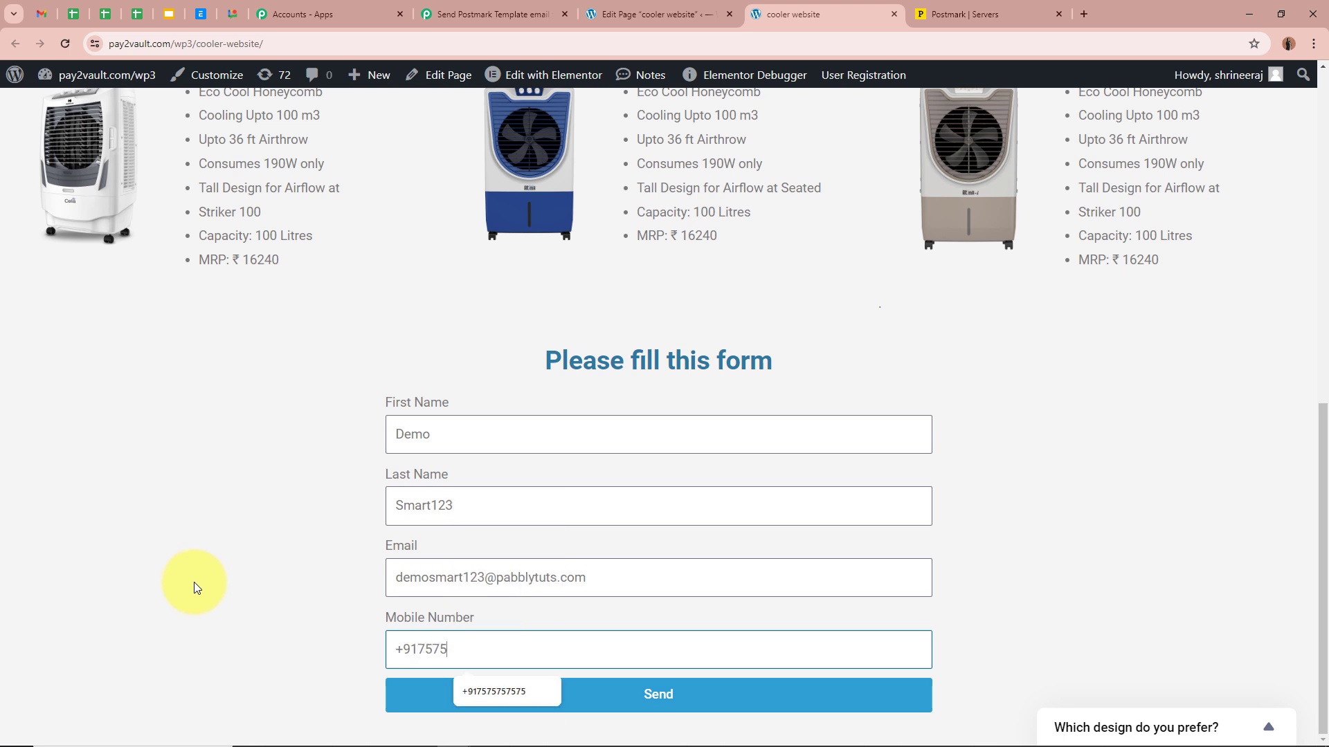
{"action": "type", "text": "757575"}
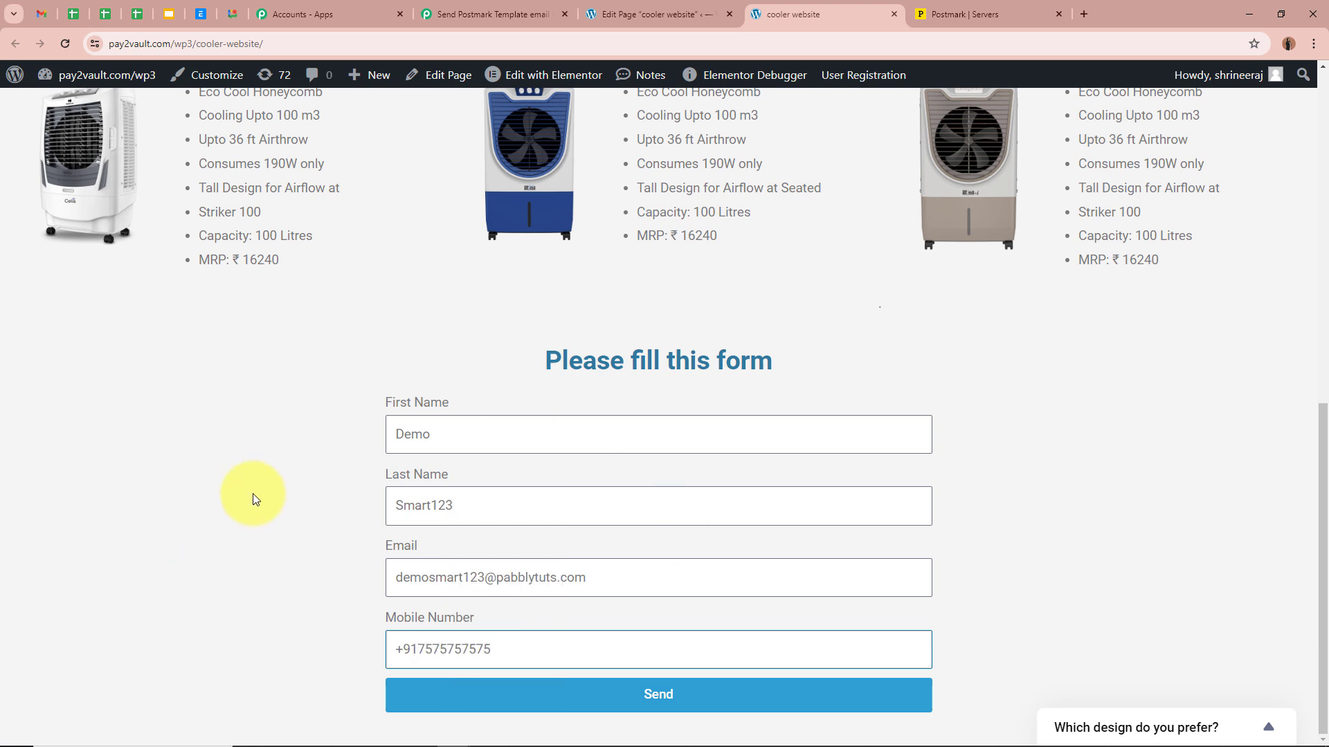
- Submit the form and confirm the 'Your submission was successful.' message
{"action": "left_click", "coordinate": [677, 697]}
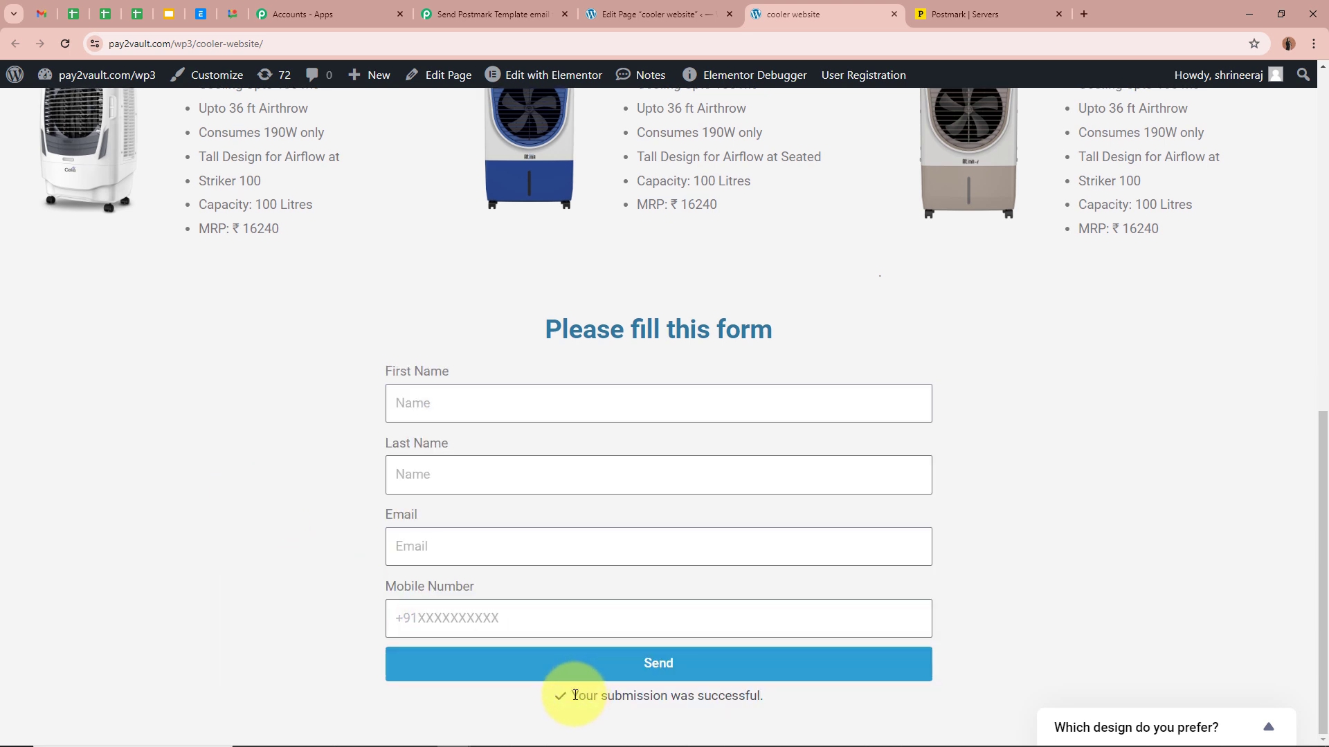
{"action": "triple_click", "coordinate": [627, 694]}
{"action": "left_click", "coordinate": [1108, 507]}
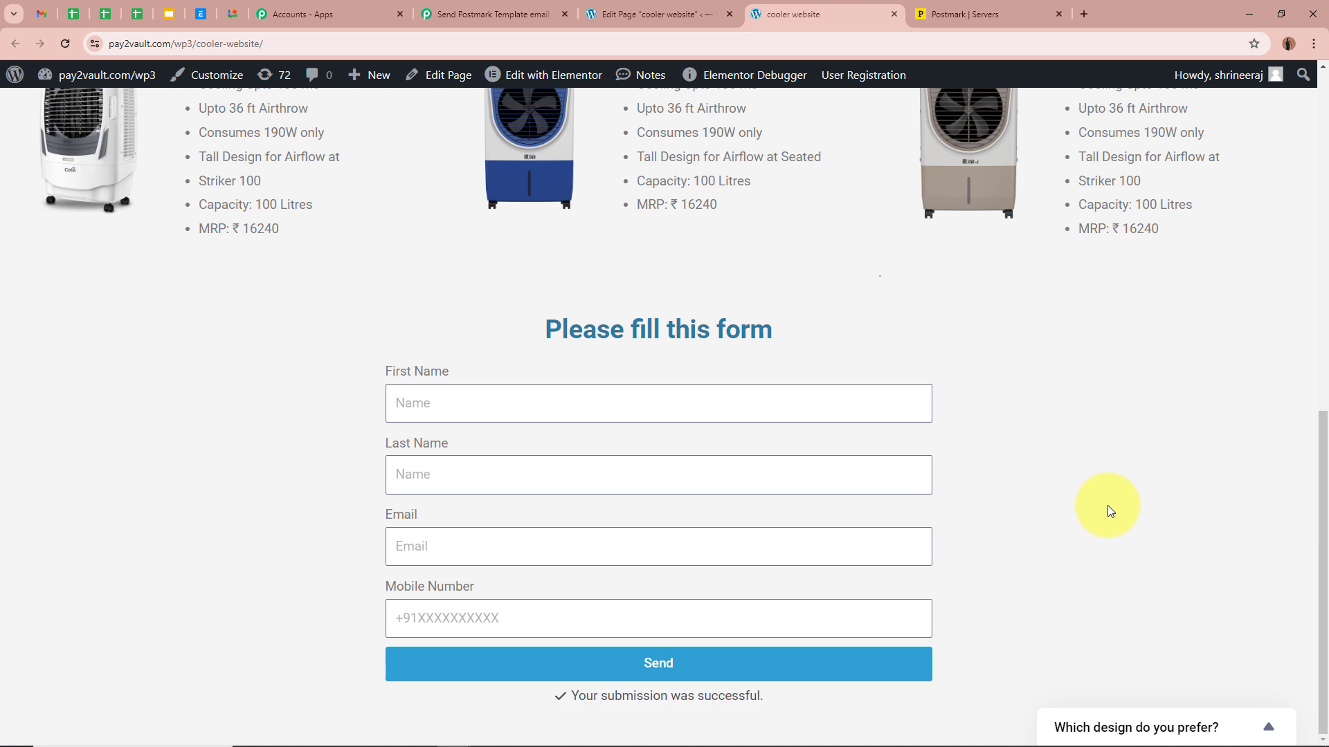
{"action": "scroll", "coordinate": [1107, 511], "scroll_direction": "up", "scroll_amount": 6}
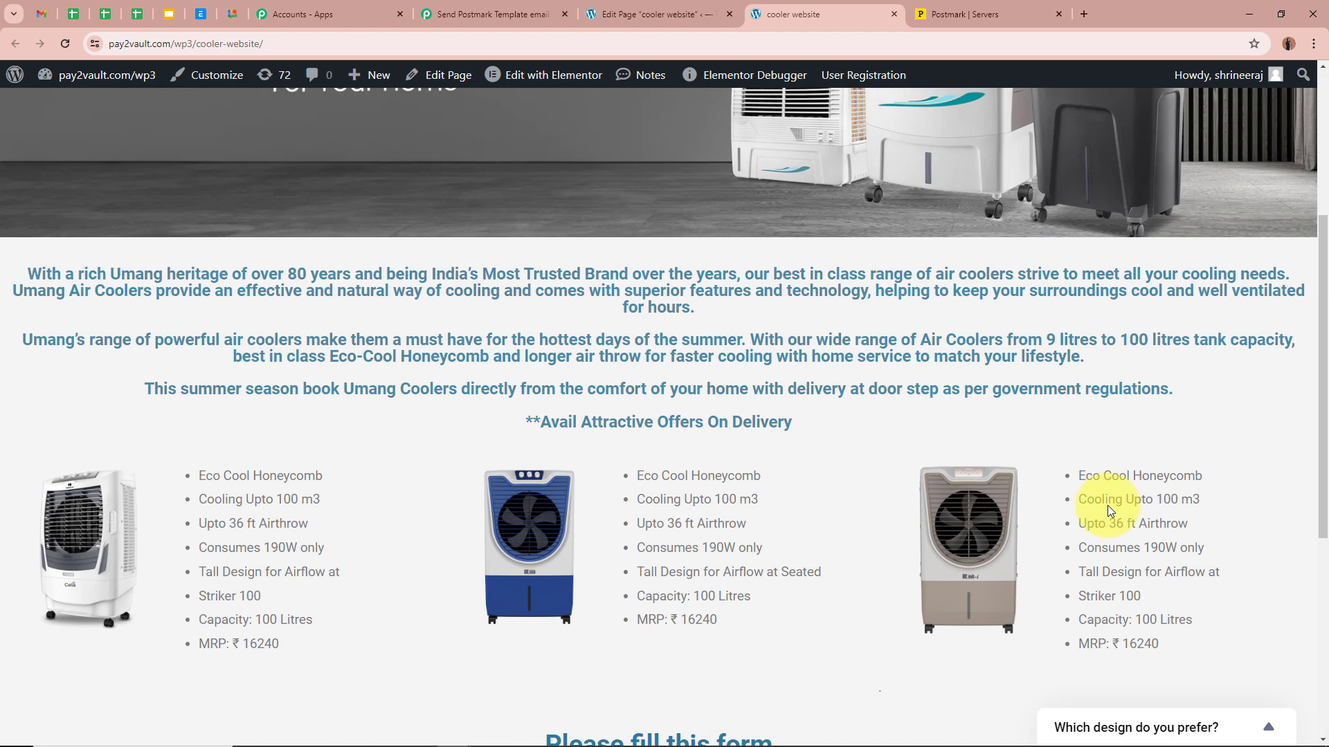
{"action": "scroll", "coordinate": [1108, 505], "scroll_direction": "down", "scroll_amount": 6}
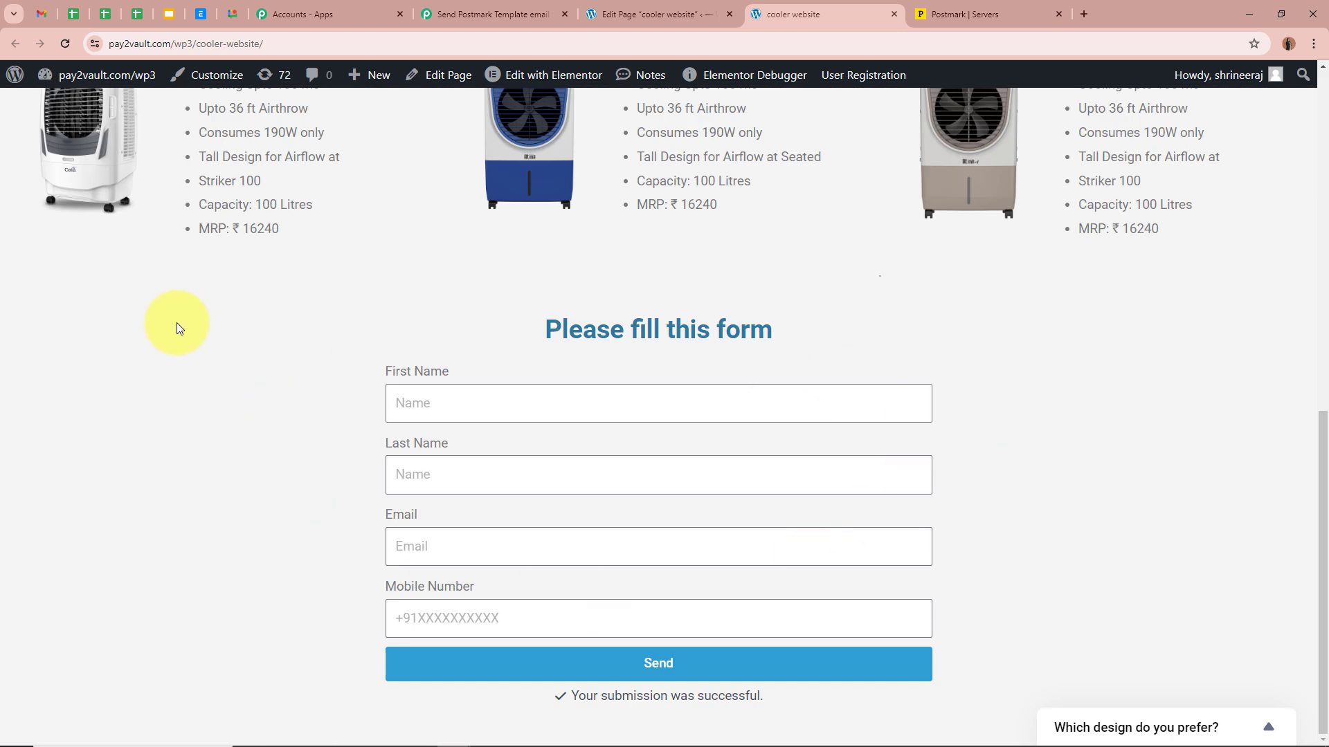
- Review the captured form values under Response Received, then collapse the Elementor trigger step
{"action": "left_click", "coordinate": [485, 14]}
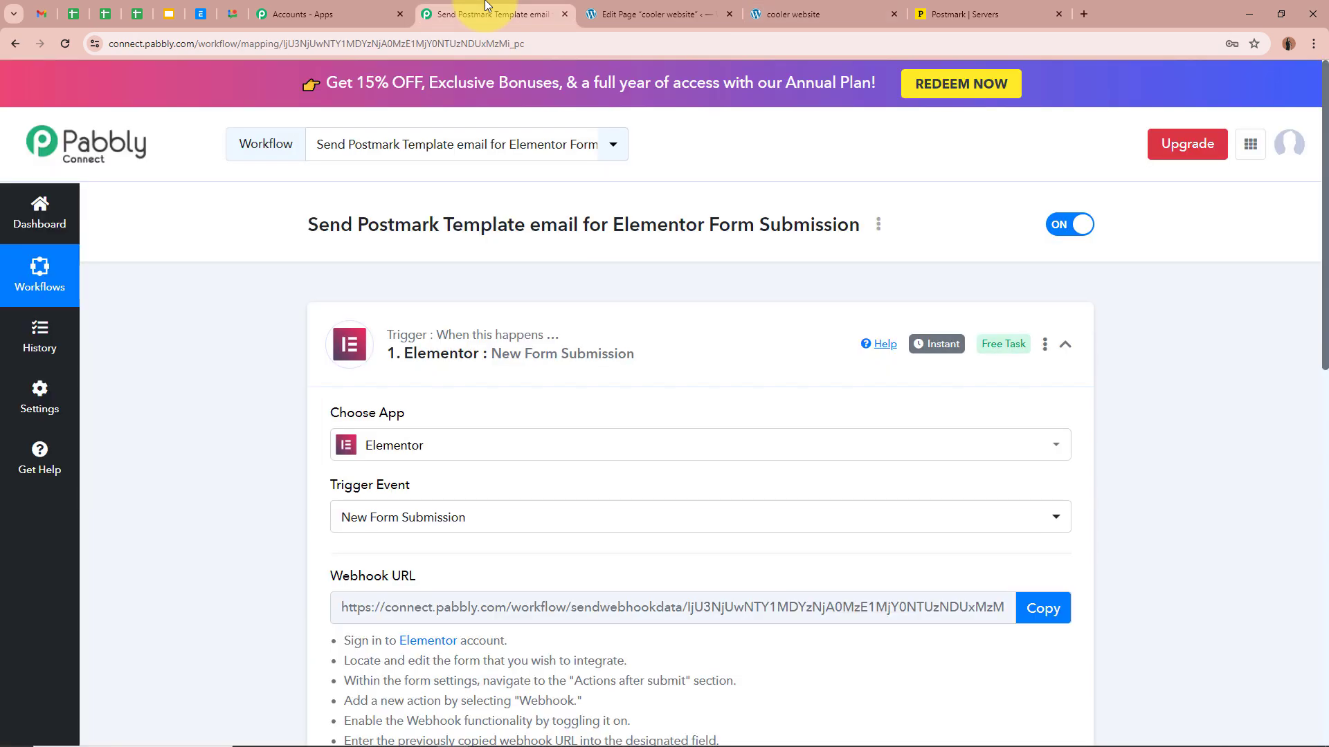
{"action": "scroll", "coordinate": [212, 350], "scroll_direction": "down", "scroll_amount": 2}
{"action": "scroll", "coordinate": [237, 439], "scroll_direction": "down", "scroll_amount": 12}
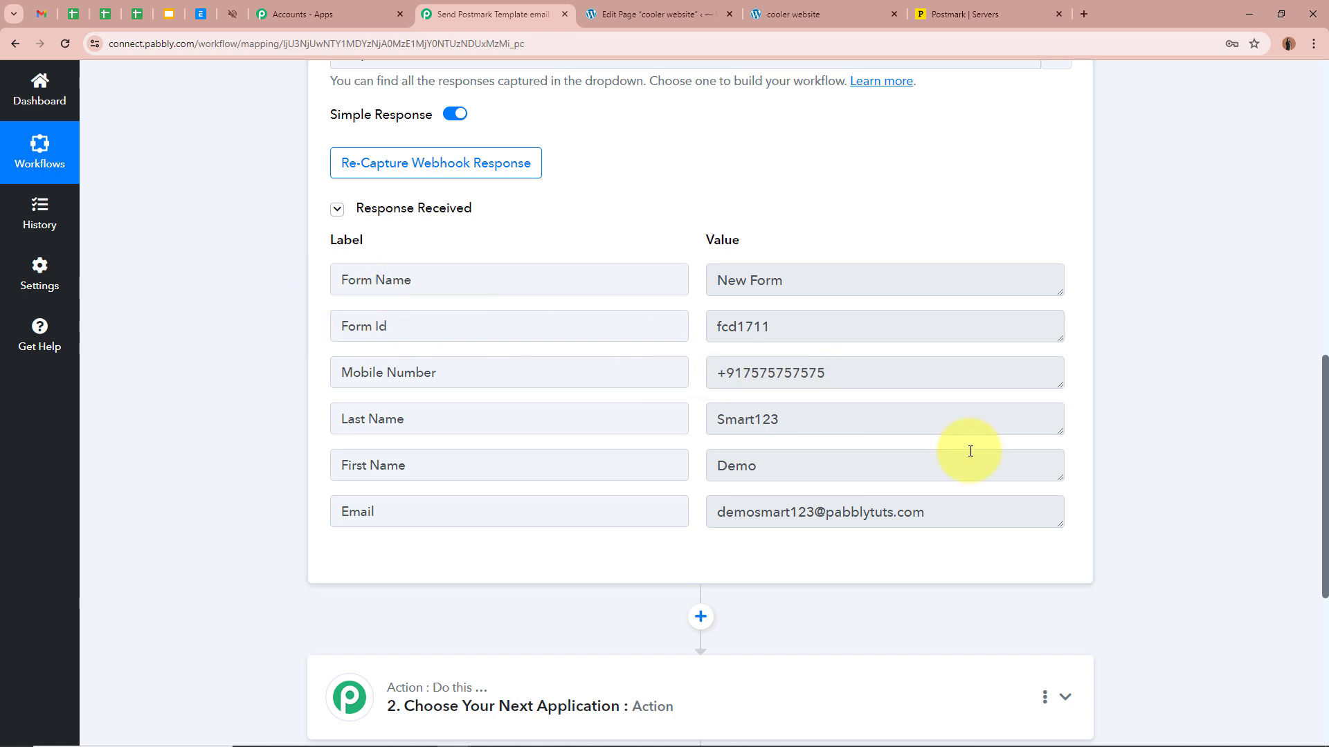
{"action": "scroll", "coordinate": [970, 451], "scroll_direction": "up", "scroll_amount": 10}
{"action": "scroll", "coordinate": [1092, 429], "scroll_direction": "down", "scroll_amount": 3}
{"action": "scroll", "coordinate": [1142, 400], "scroll_direction": "up", "scroll_amount": 5}
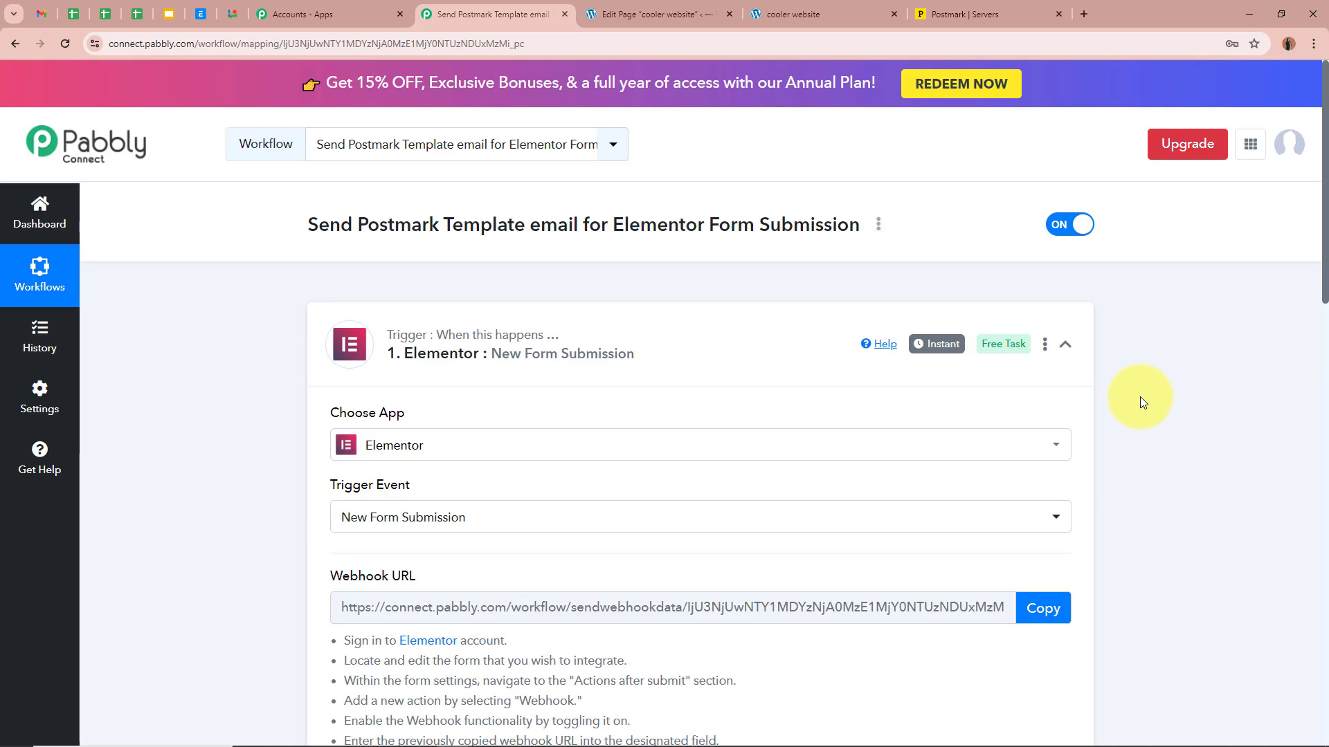
{"action": "left_click", "coordinate": [1065, 344]}
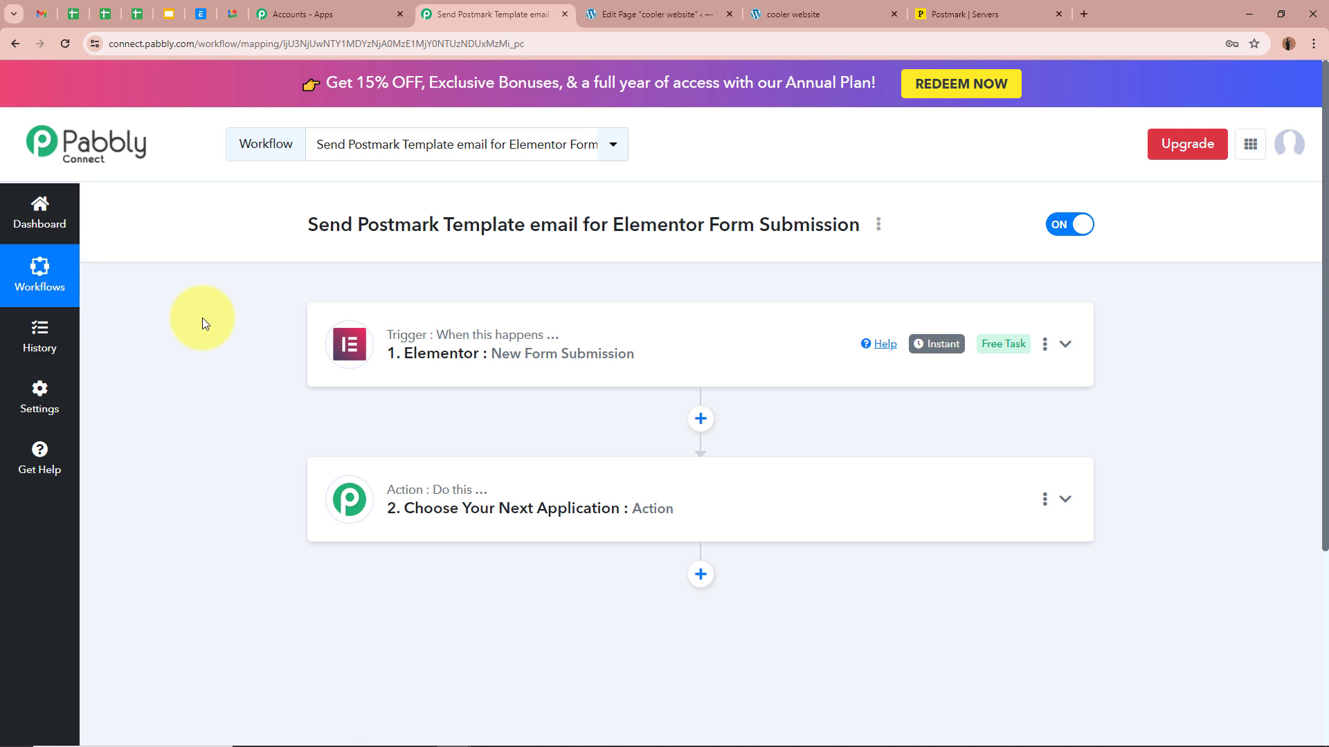
- Set the second step's app to Postmark with Send Email as the action event
{"action": "left_click", "coordinate": [1065, 501]}
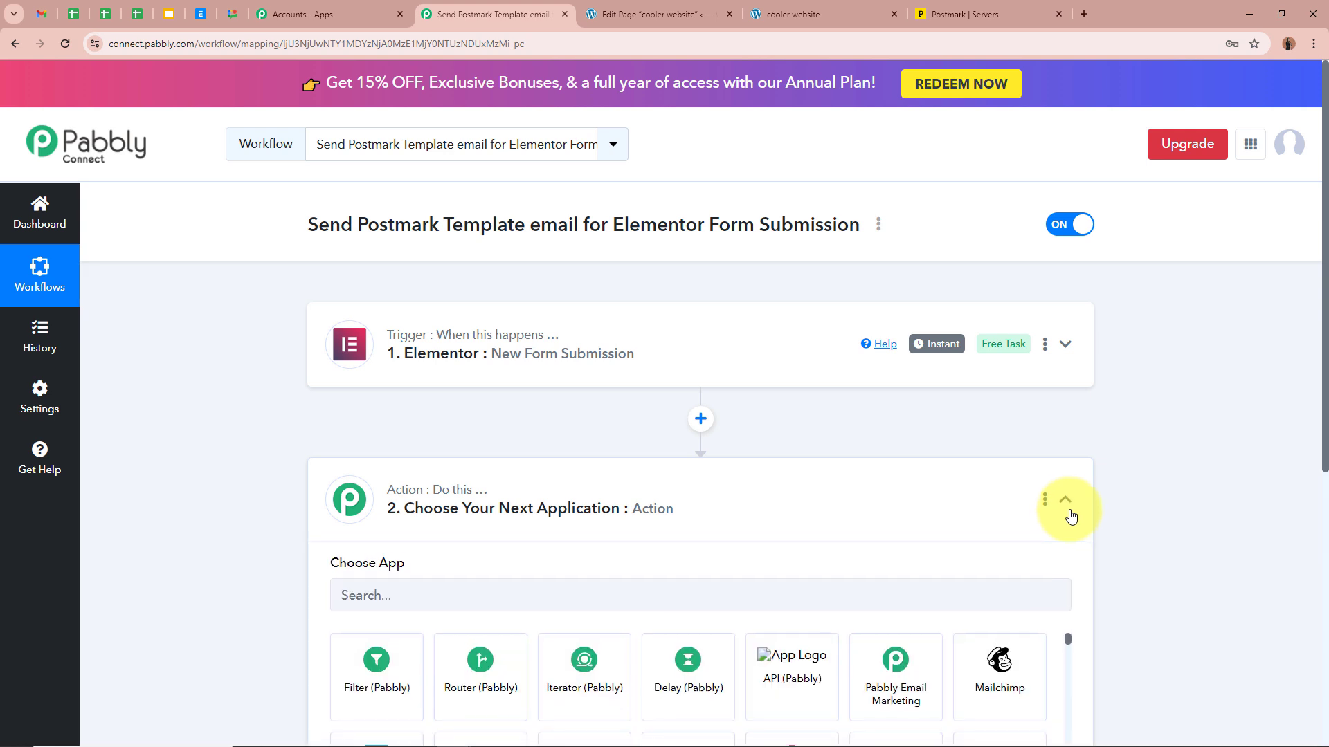
{"action": "scroll", "coordinate": [549, 523], "scroll_direction": "down", "scroll_amount": 3}
{"action": "left_click", "coordinate": [529, 368]}
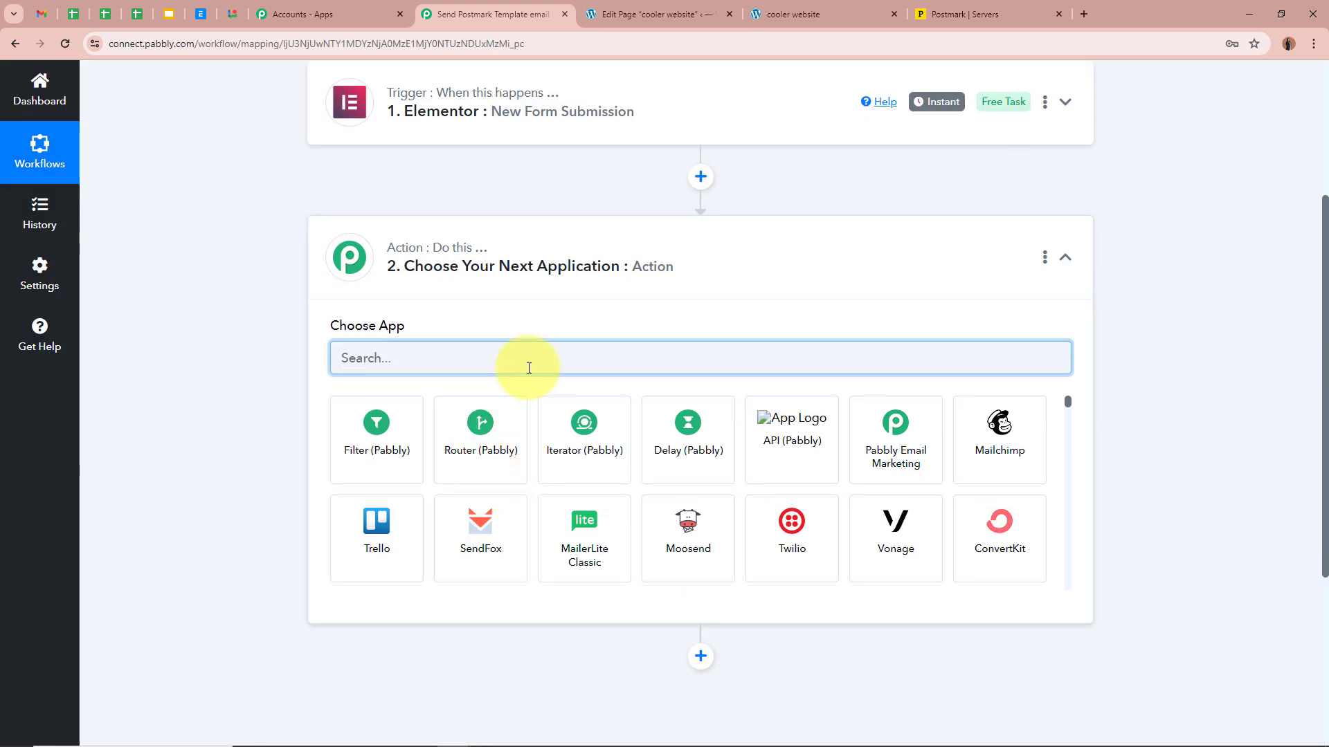
{"action": "type", "text": "Postm"}
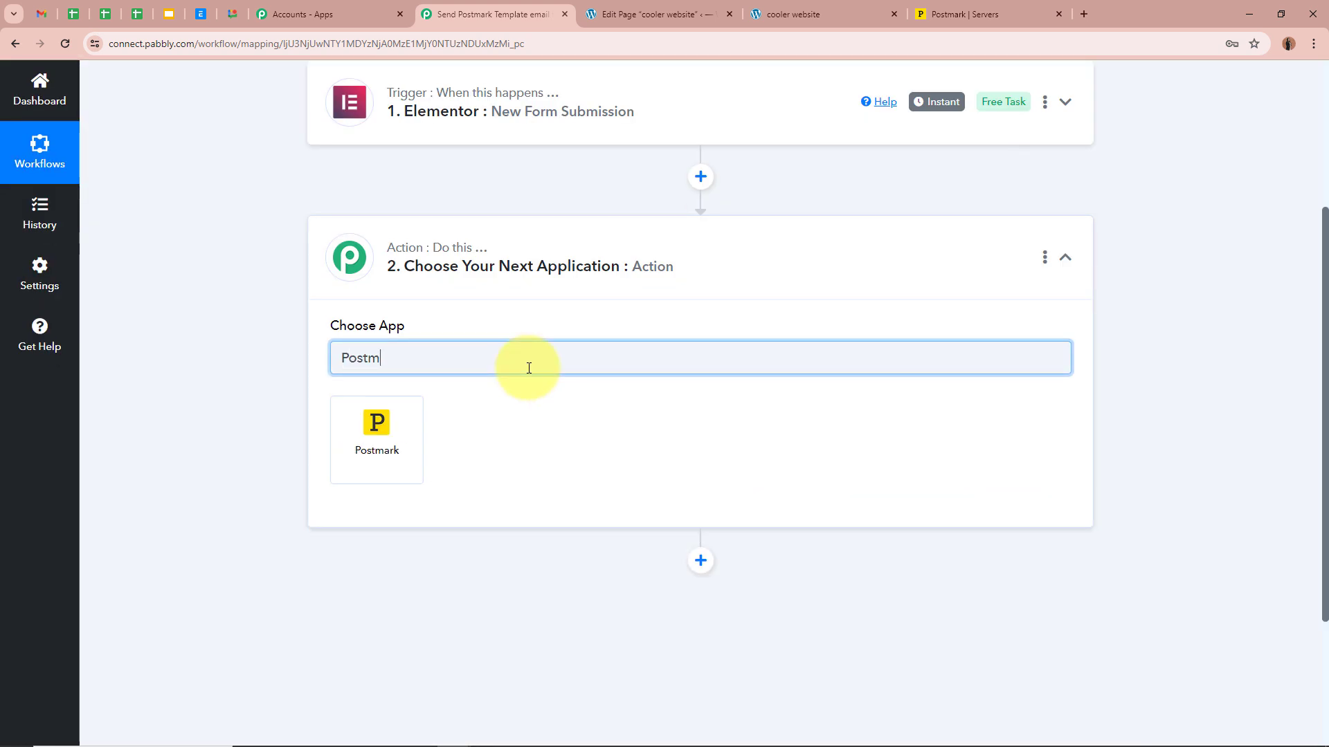
{"action": "left_click", "coordinate": [387, 472]}
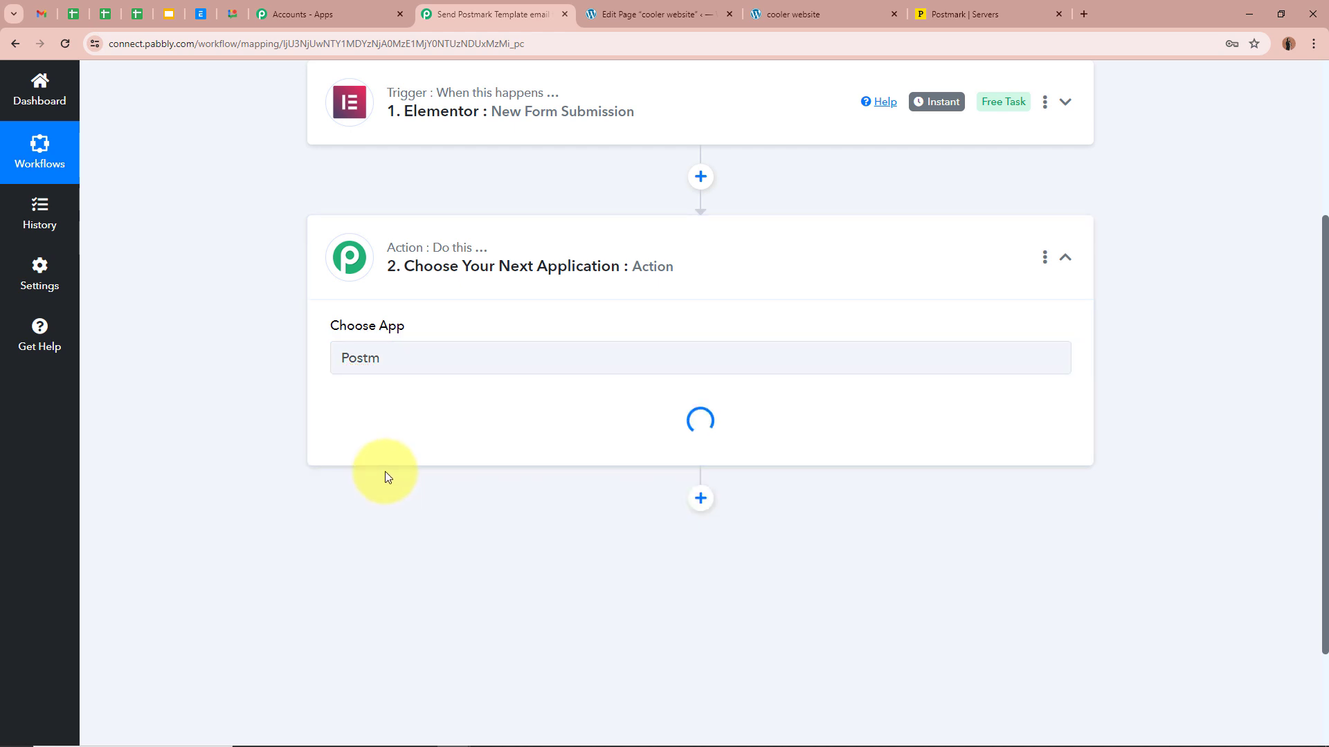
{"action": "left_click", "coordinate": [376, 515]}
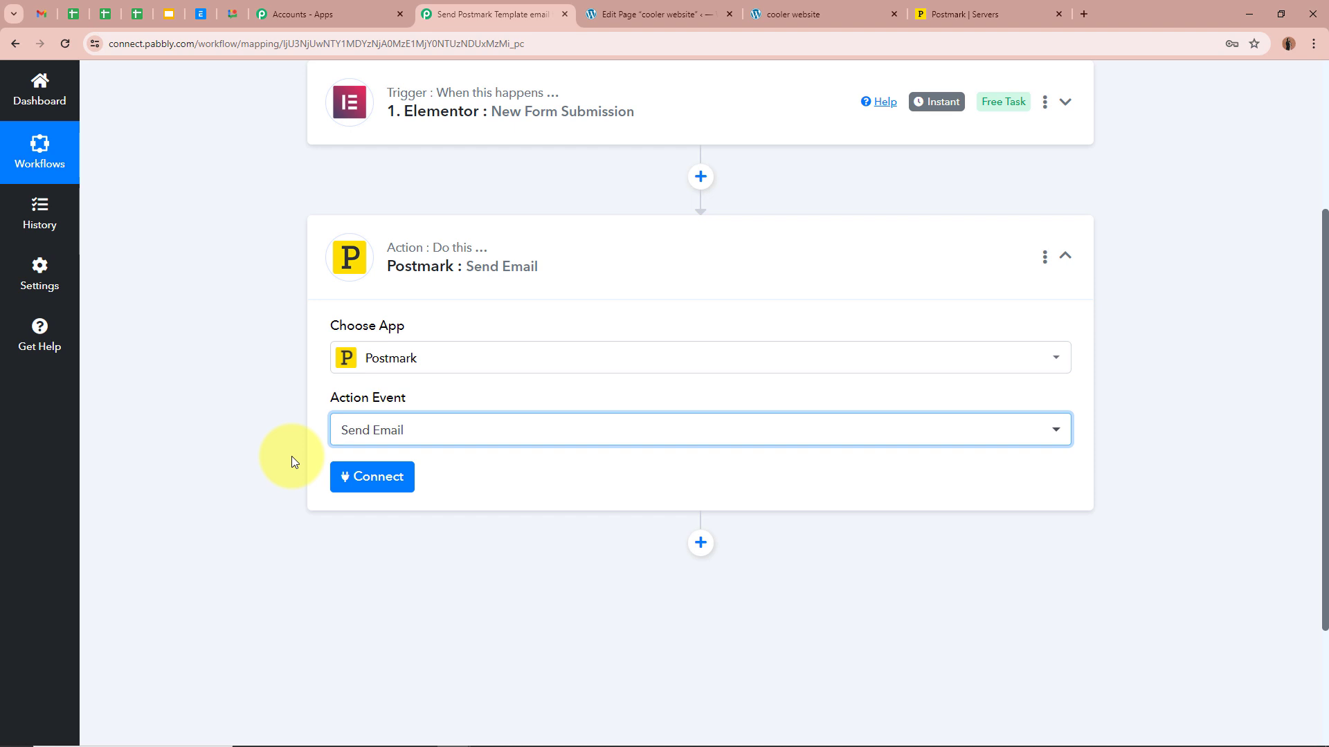
- Start a new Postmark connection and read the API token instructions
{"action": "left_click", "coordinate": [371, 477]}
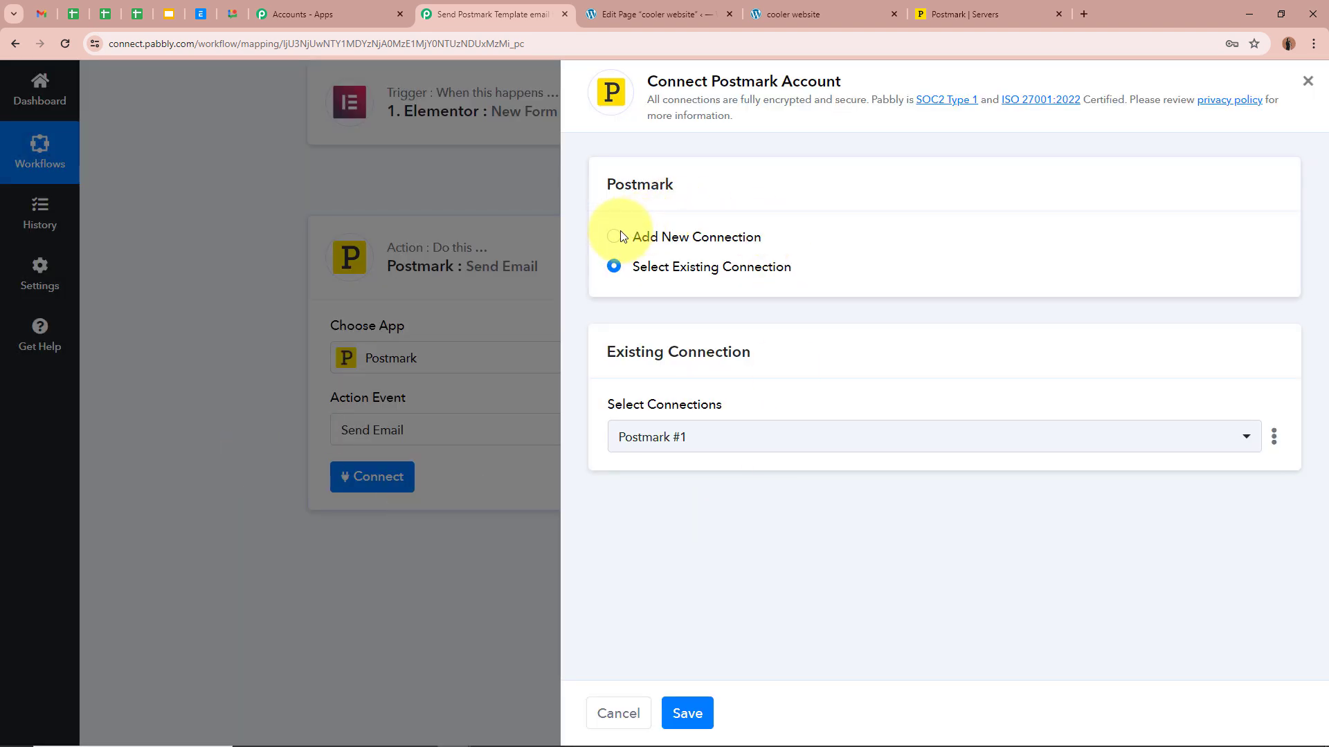
{"action": "left_click", "coordinate": [617, 236]}
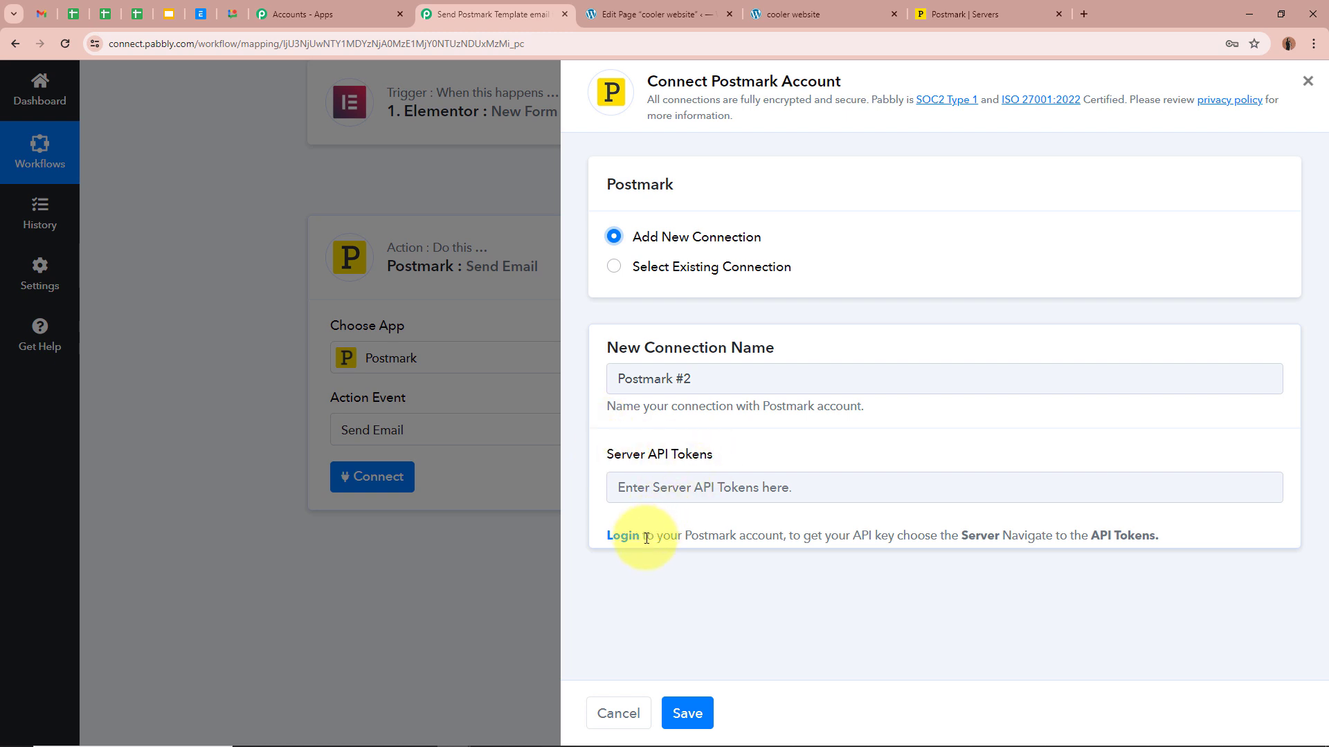
{"action": "left_click_drag", "start_coordinate": [649, 536], "coordinate": [1216, 534]}
{"action": "left_click", "coordinate": [1216, 534]}
{"action": "left_click", "coordinate": [994, 14]}
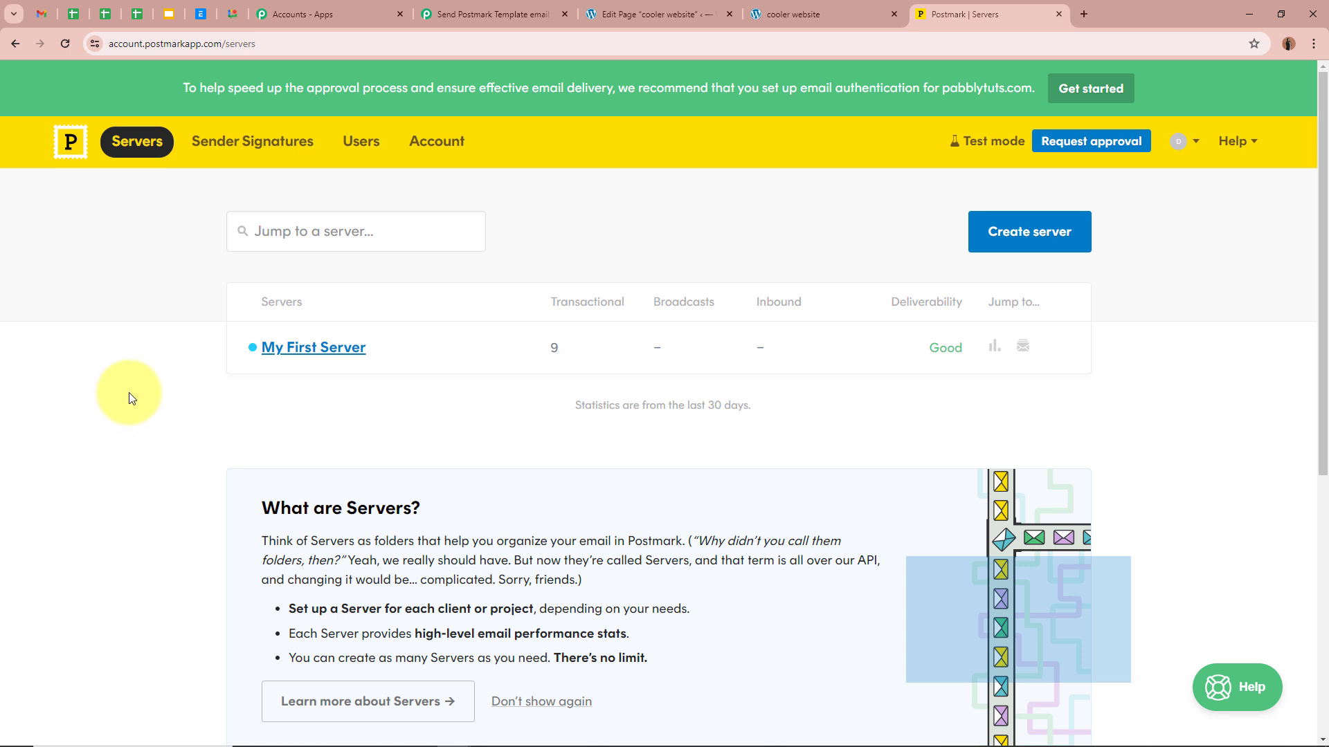
- Copy the second server API token from My First Server's API Tokens in Postmark
{"action": "left_click", "coordinate": [310, 348]}
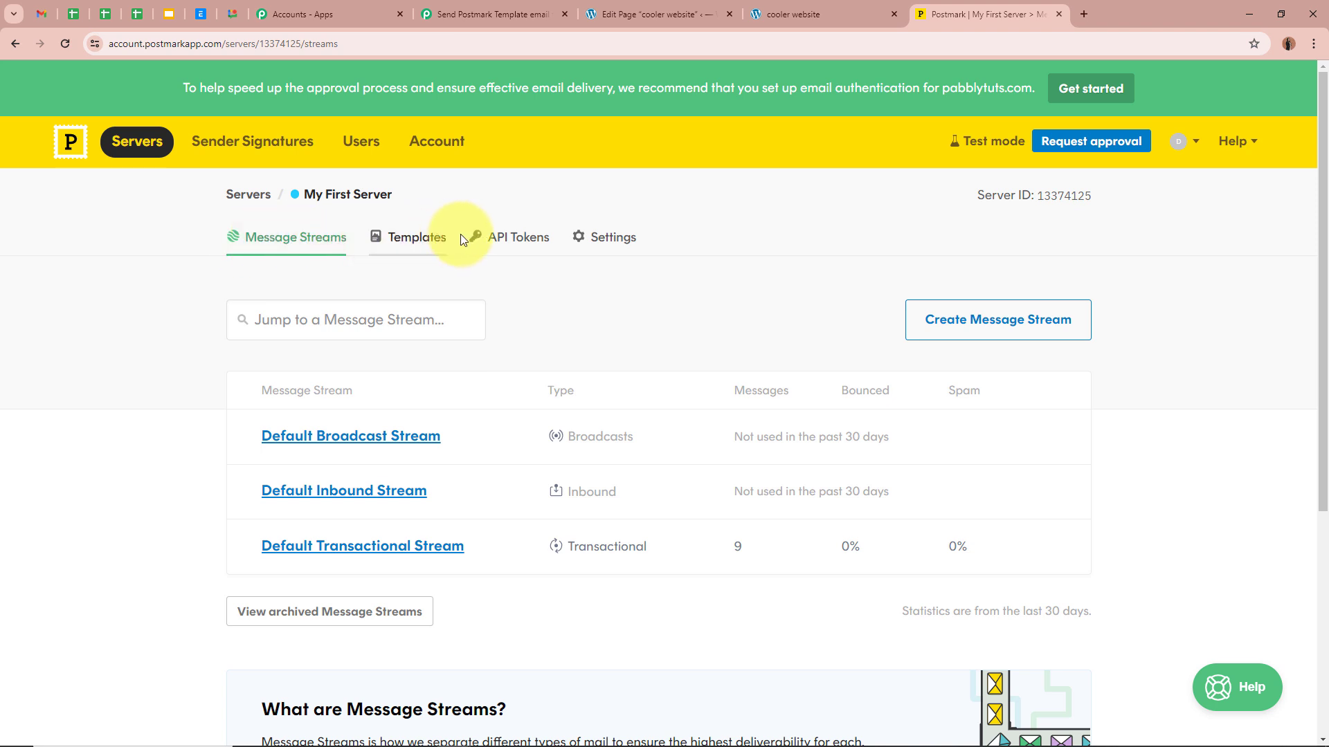
{"action": "left_click", "coordinate": [504, 249]}
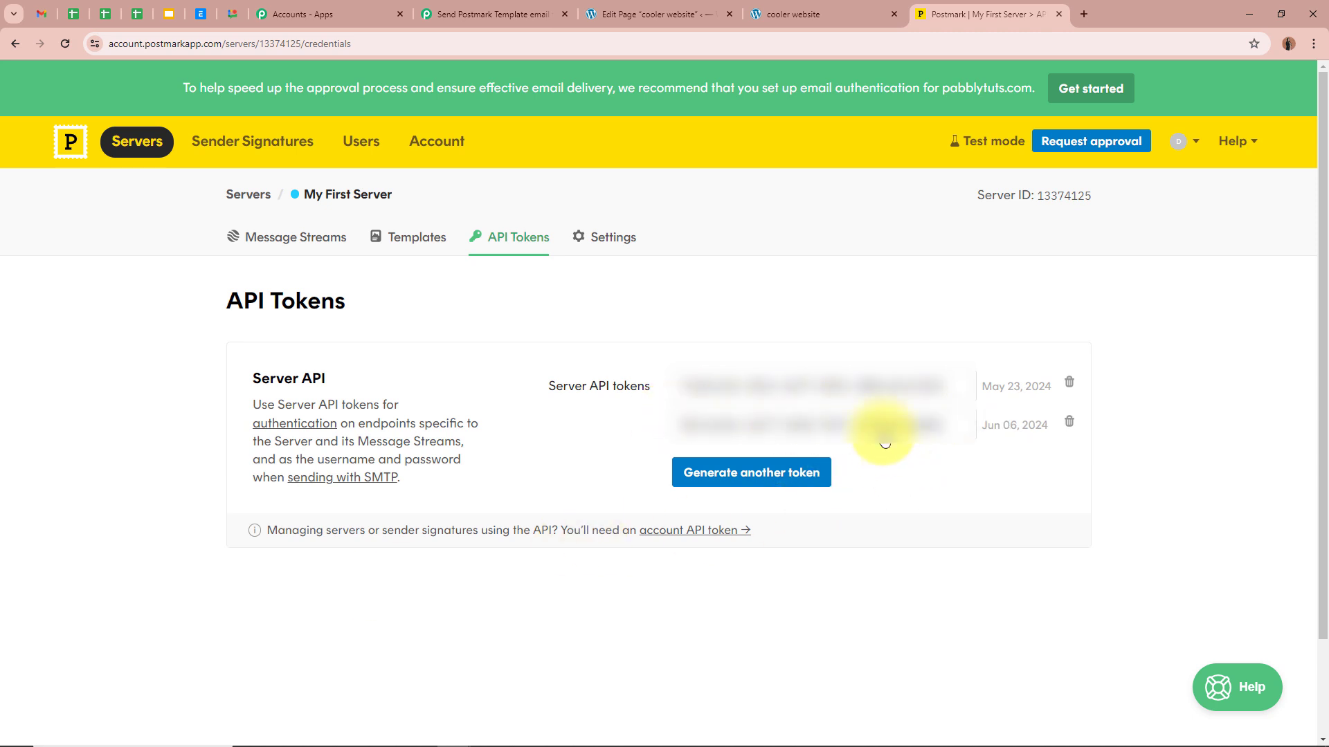
{"action": "left_click", "coordinate": [881, 425]}
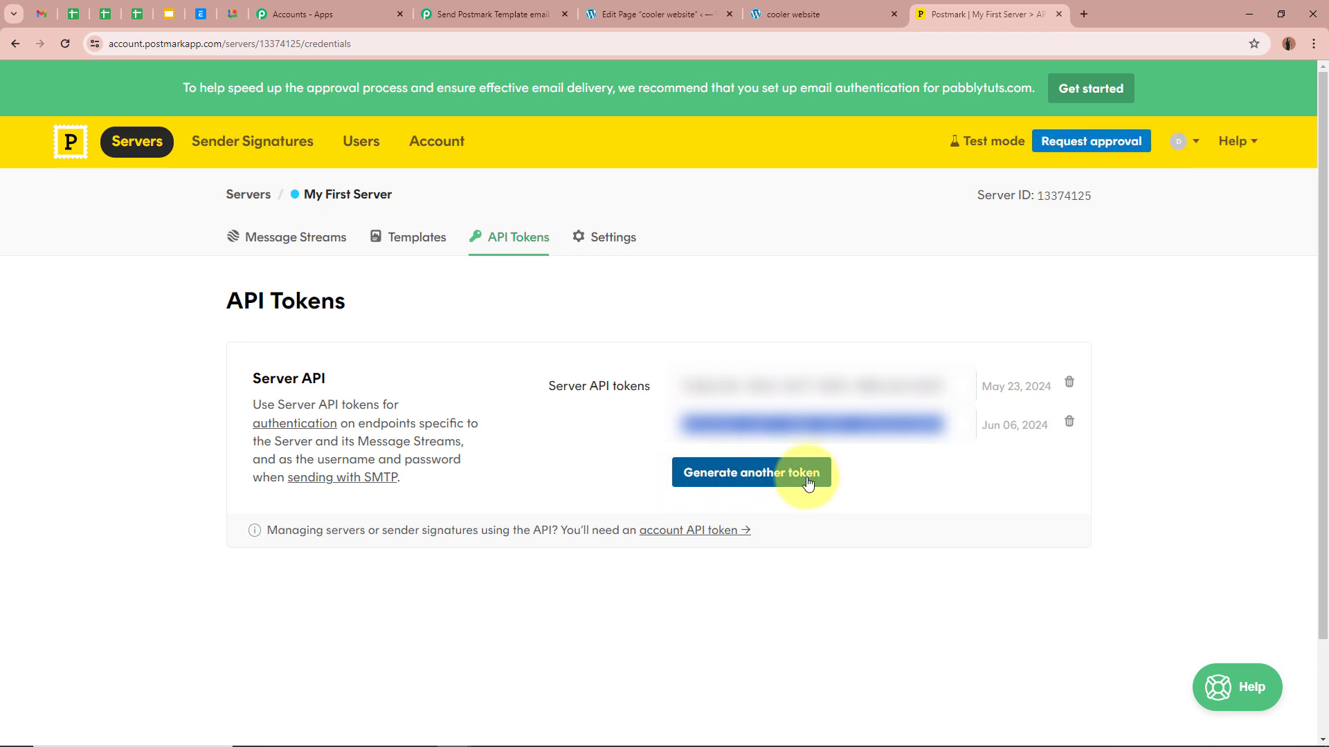
{"action": "left_click", "coordinate": [513, 15]}
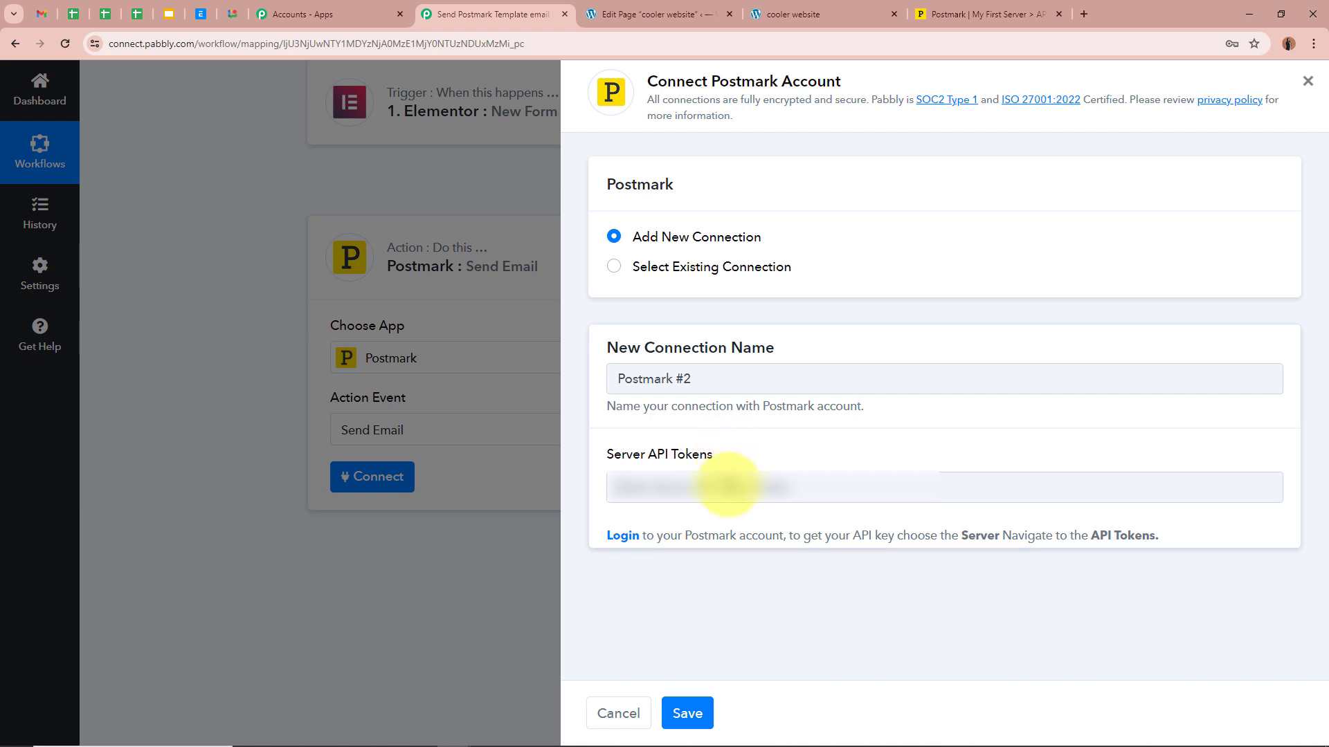
- Paste the server API token into Server API Tokens and save the Postmark connection
{"action": "left_click", "coordinate": [726, 485]}
{"action": "key", "text": "ctrl+v"}
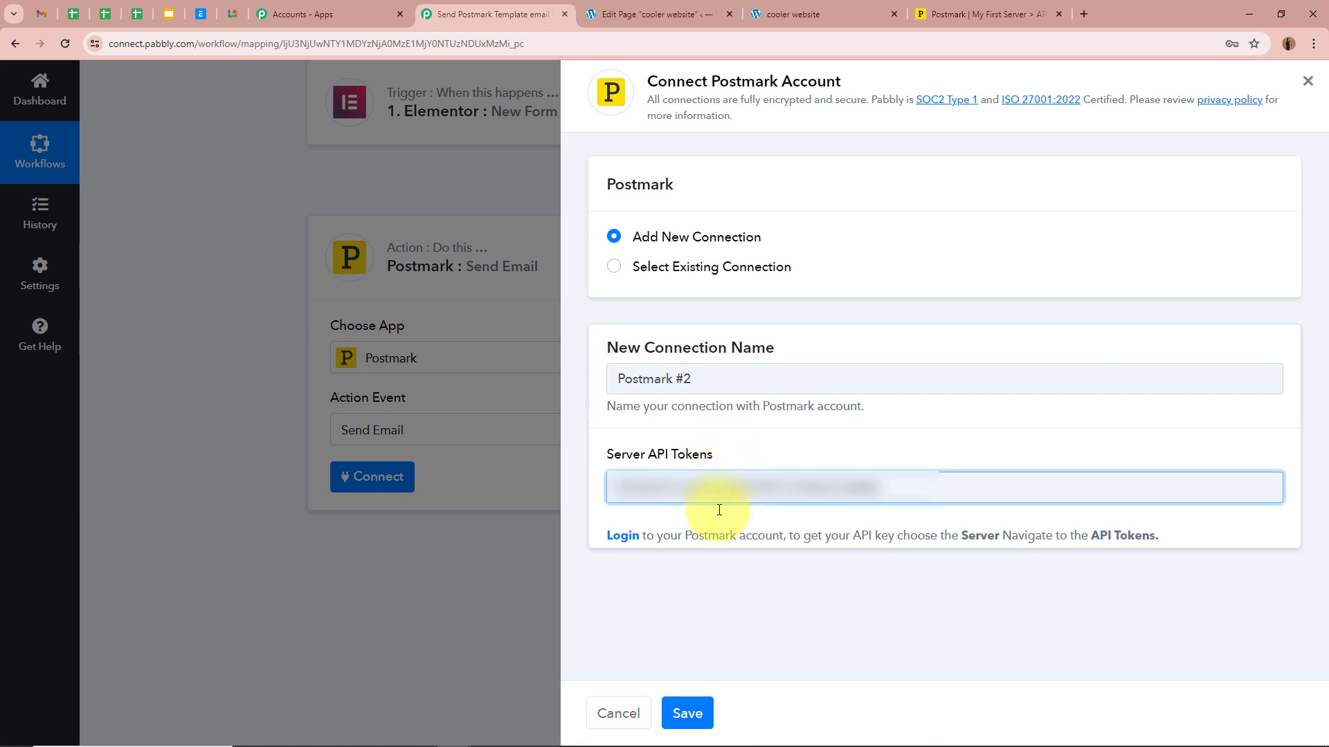
{"action": "left_click", "coordinate": [688, 714]}
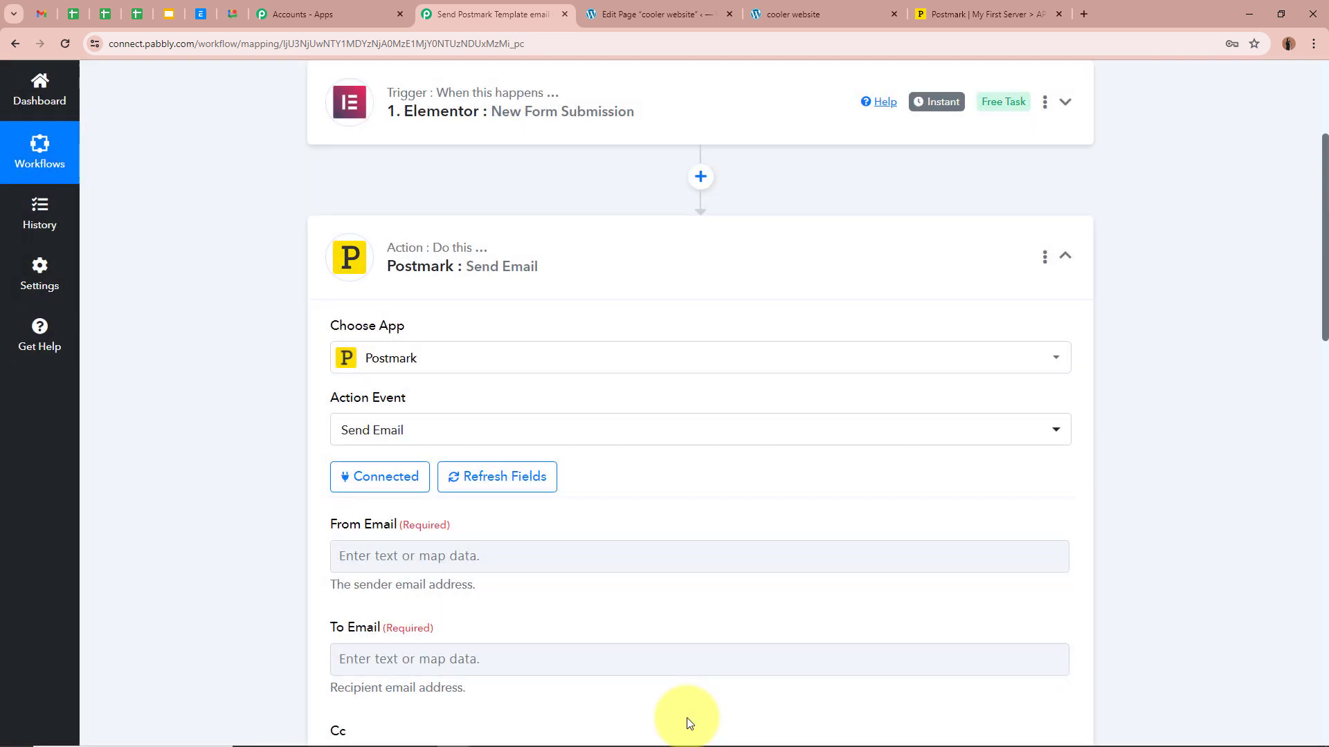
- Scroll down to the Send Email fields and focus the From Email field
{"action": "scroll", "coordinate": [1065, 516], "scroll_direction": "down", "scroll_amount": 1}
{"action": "scroll", "coordinate": [1065, 516], "scroll_direction": "down", "scroll_amount": 3}
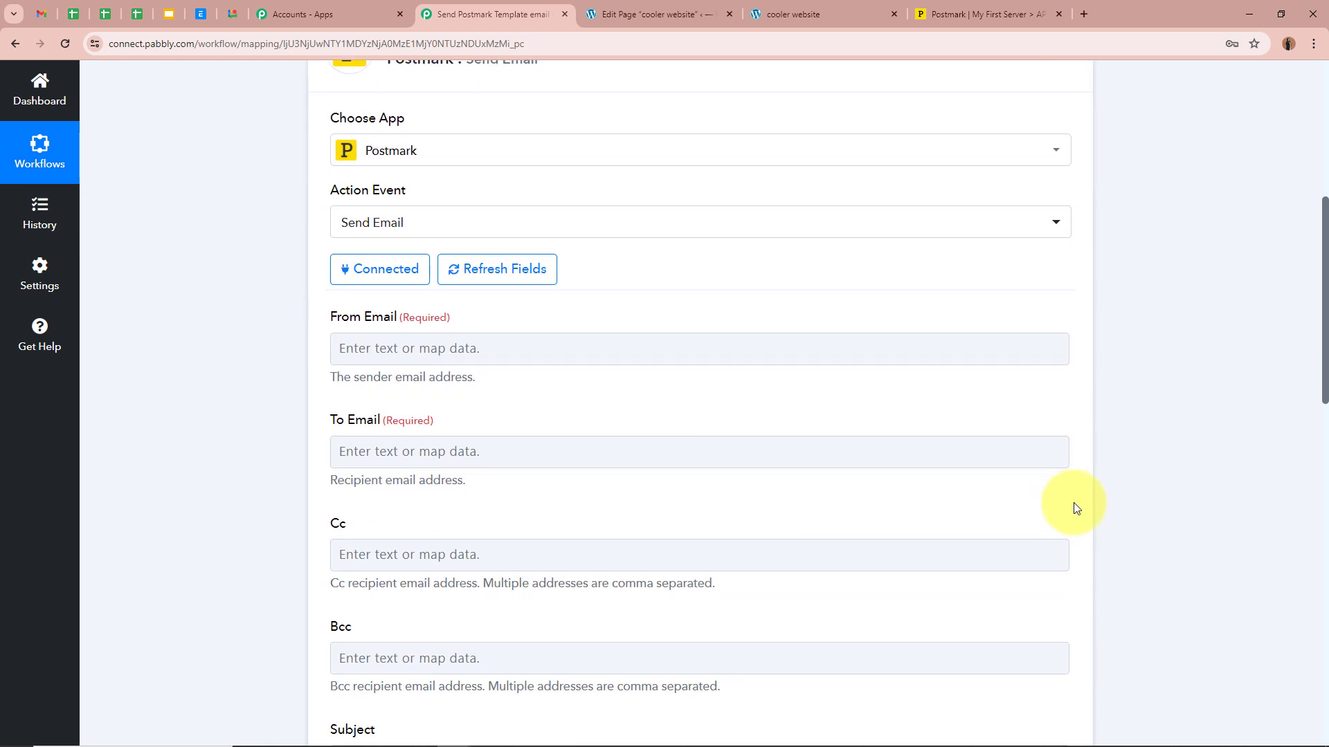
{"action": "scroll", "coordinate": [1128, 477], "scroll_direction": "down", "scroll_amount": 1}
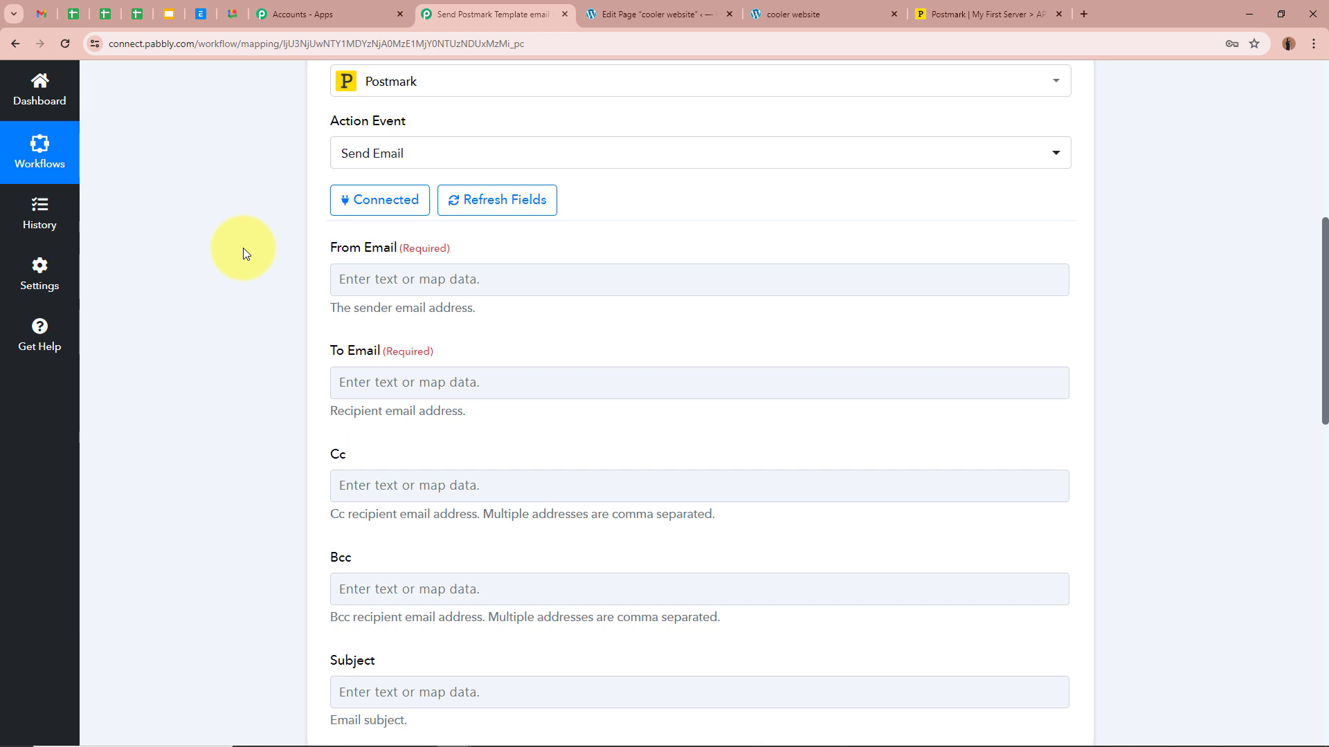
{"action": "left_click", "coordinate": [473, 282]}
{"action": "left_click", "coordinate": [156, 281]}
{"action": "left_click", "coordinate": [533, 287]}
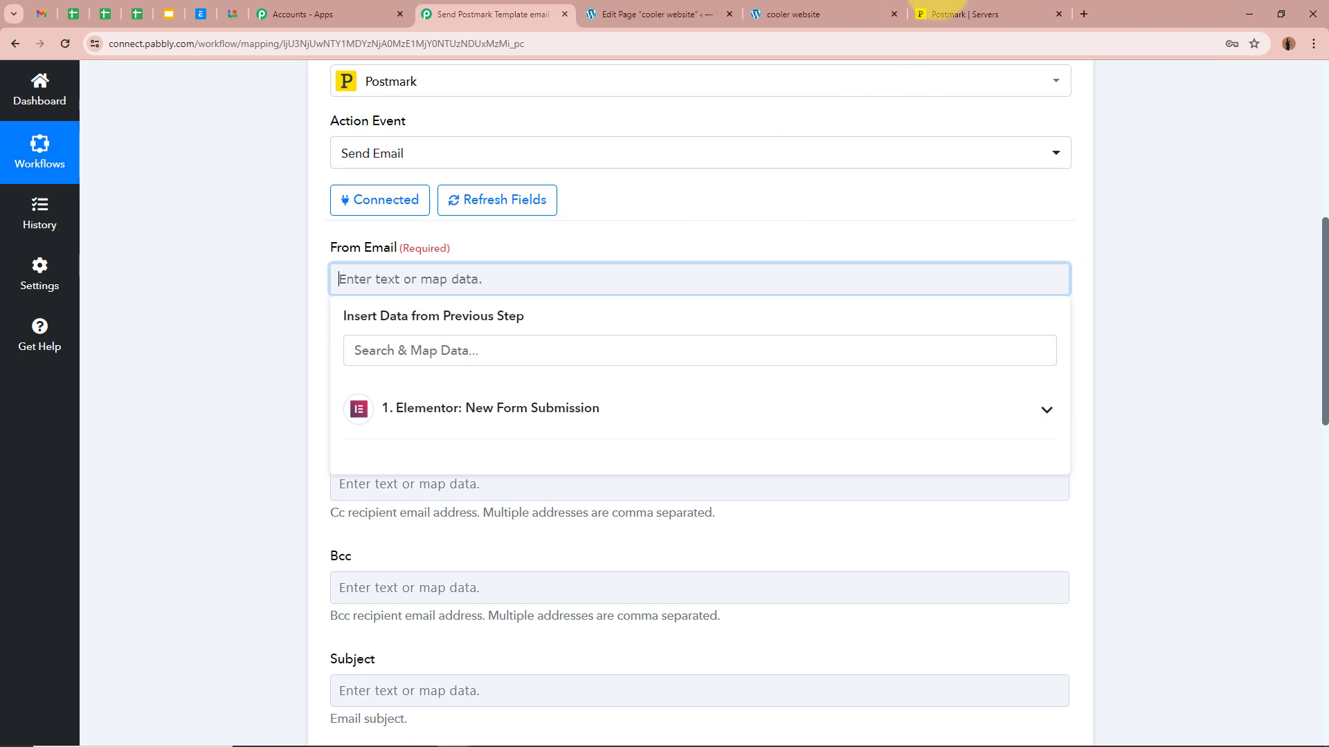
- Paste the sender's email address, checked on the Postmark tab, into From Email
{"action": "left_click", "coordinate": [983, 13]}
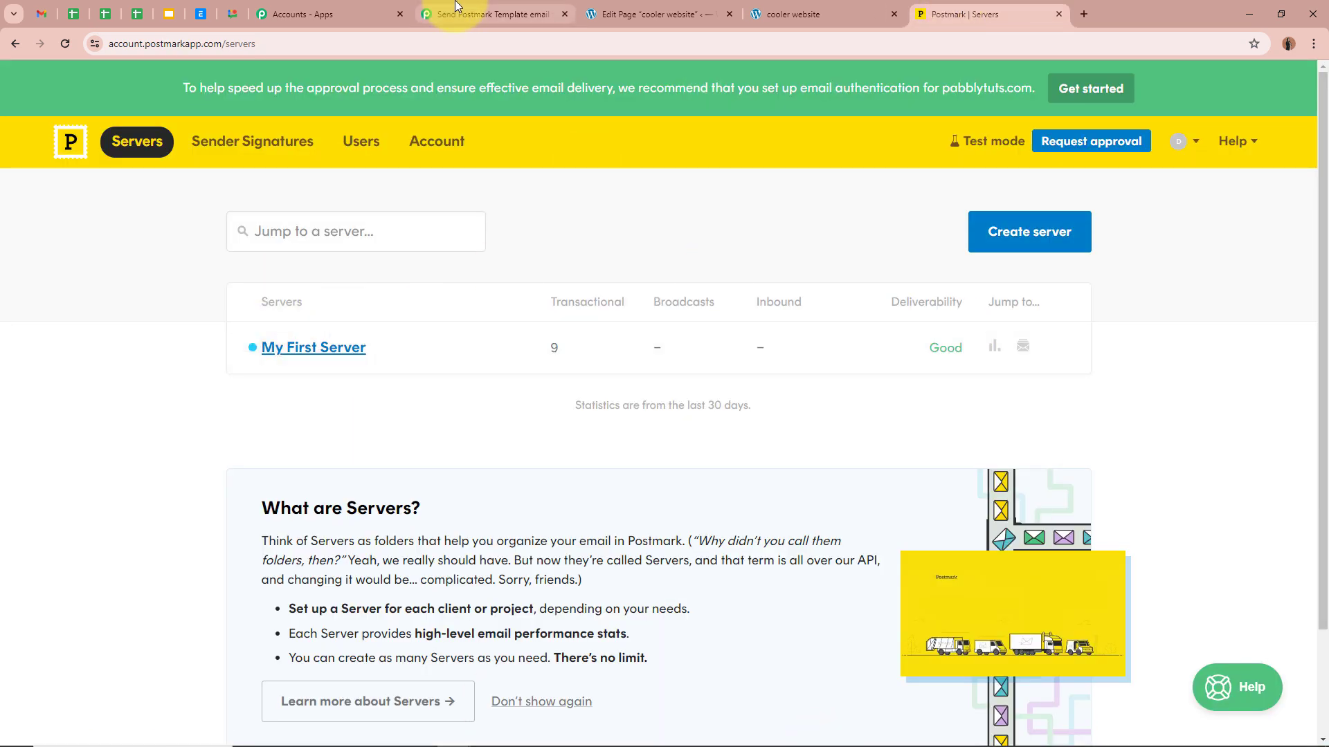
{"action": "left_click", "coordinate": [515, 14]}
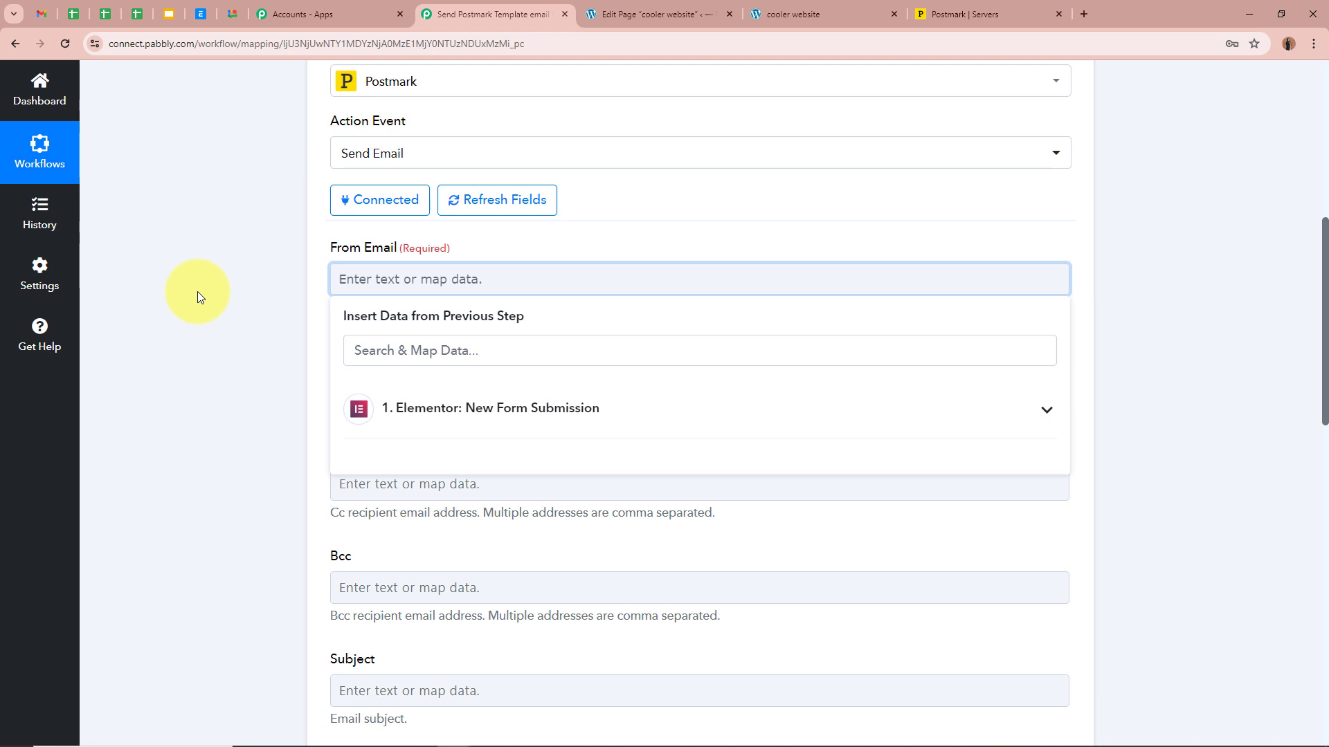
{"action": "key", "text": "ctrl+v"}
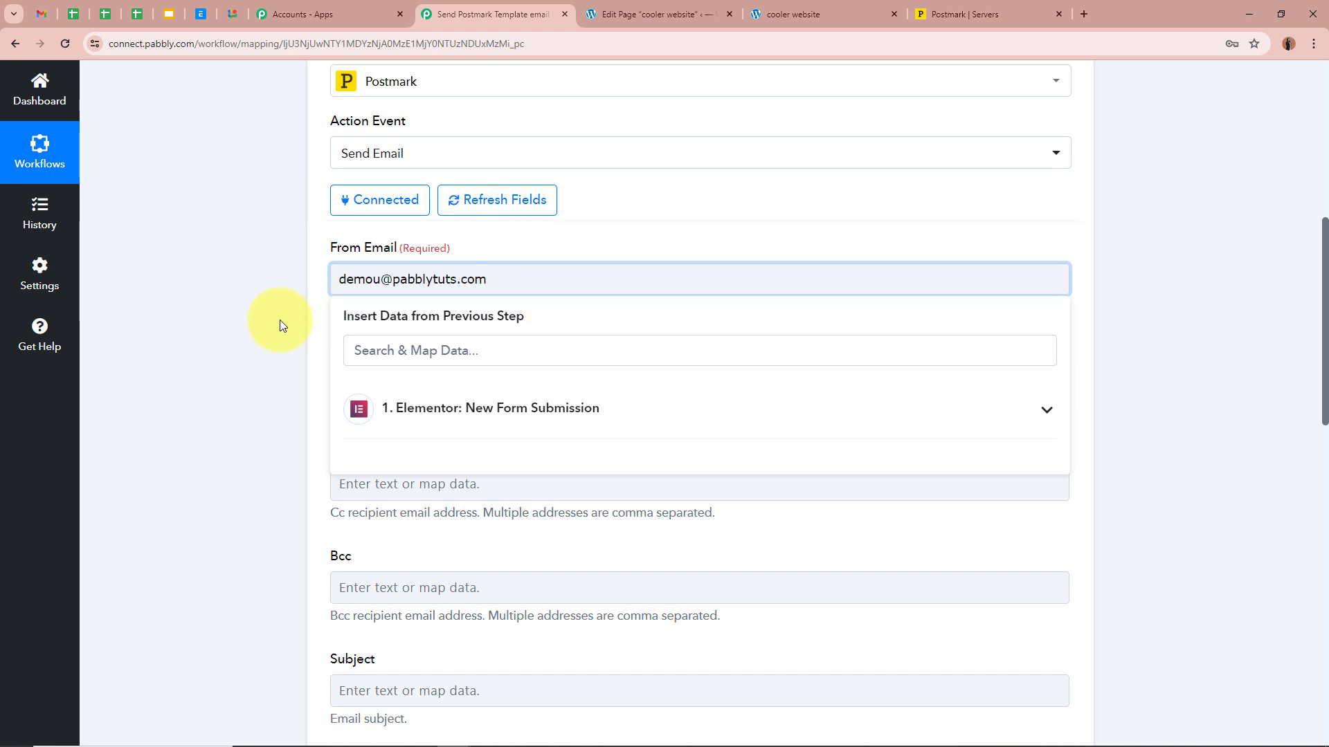
{"action": "left_click", "coordinate": [279, 320]}
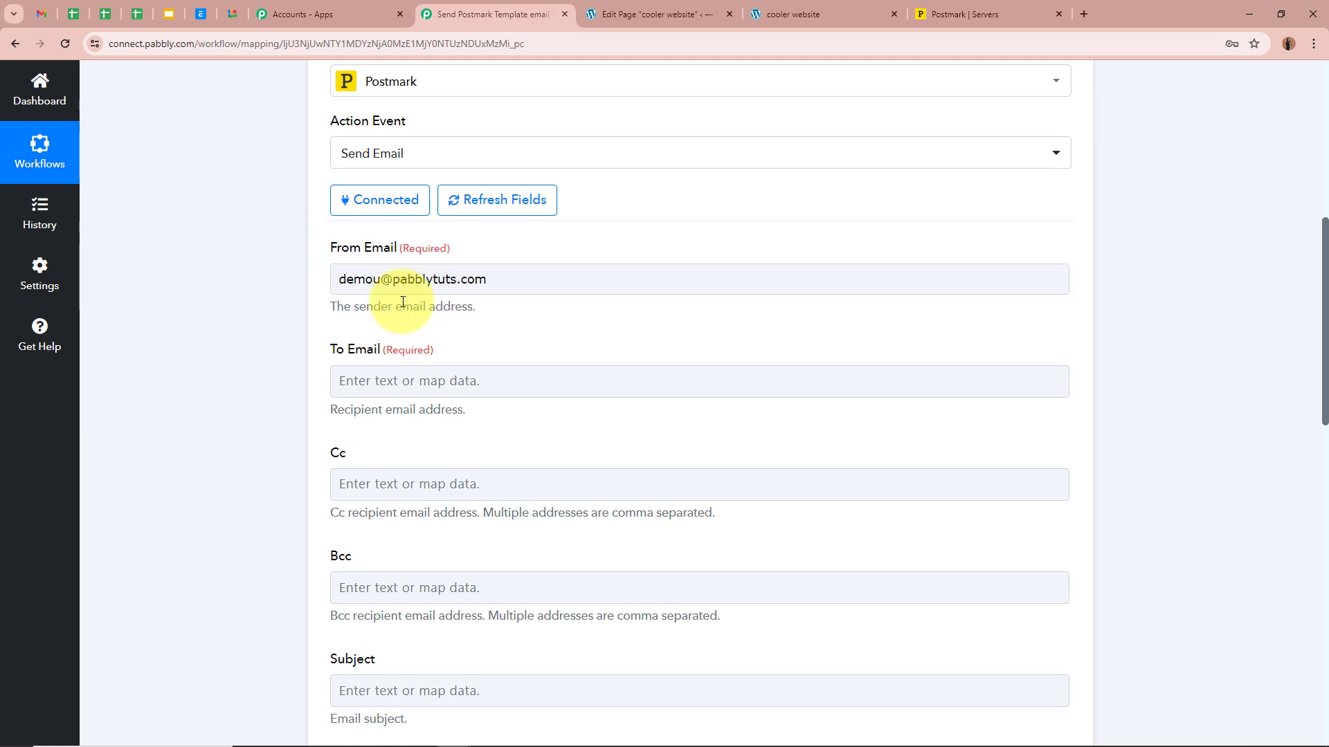
{"action": "left_click", "coordinate": [309, 290]}
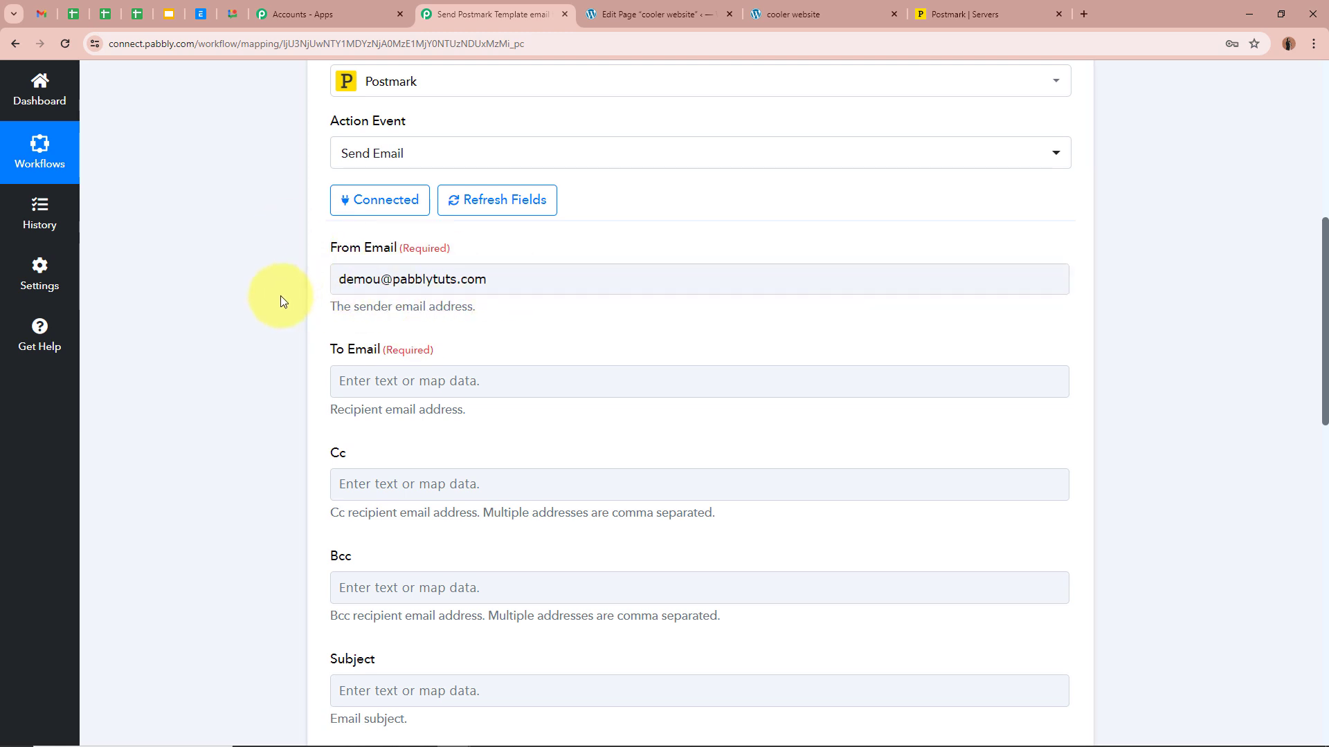
{"action": "scroll", "coordinate": [259, 297], "scroll_direction": "down", "scroll_amount": 2}
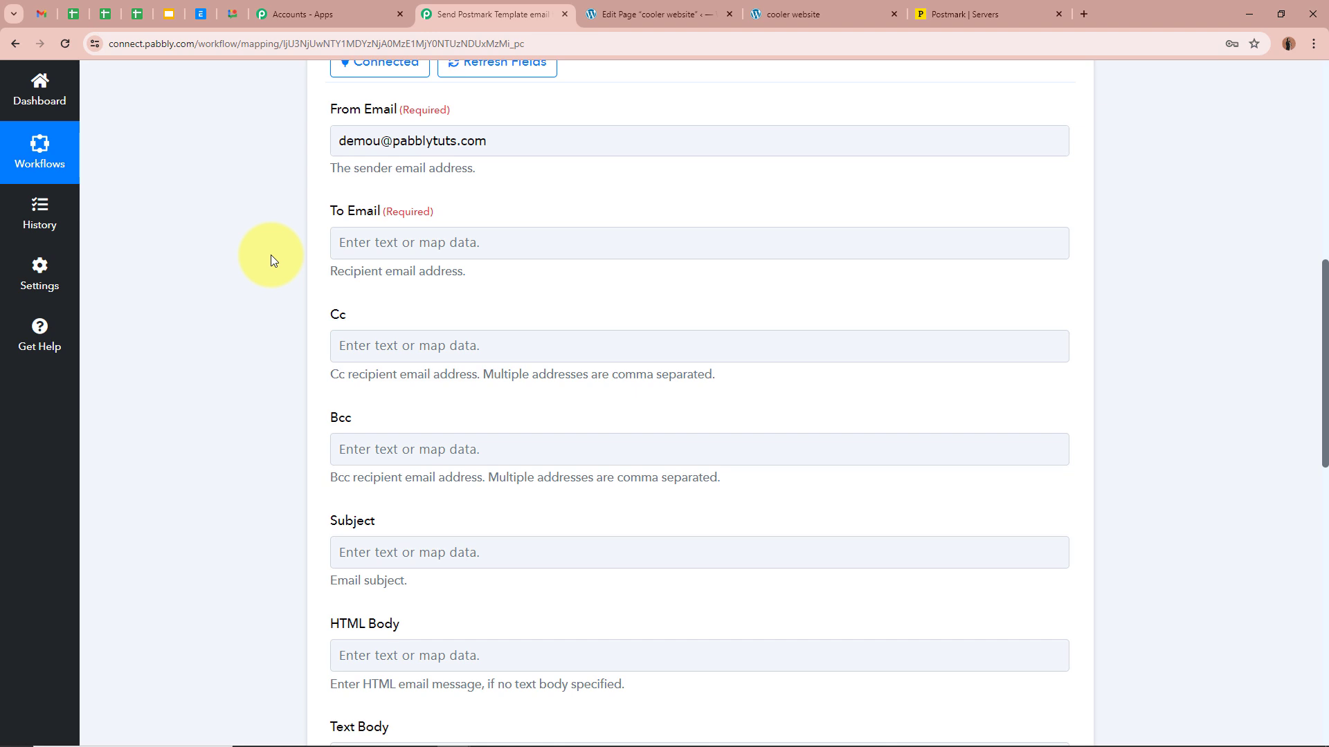
{"action": "scroll", "coordinate": [271, 256], "scroll_direction": "up", "scroll_amount": 7}
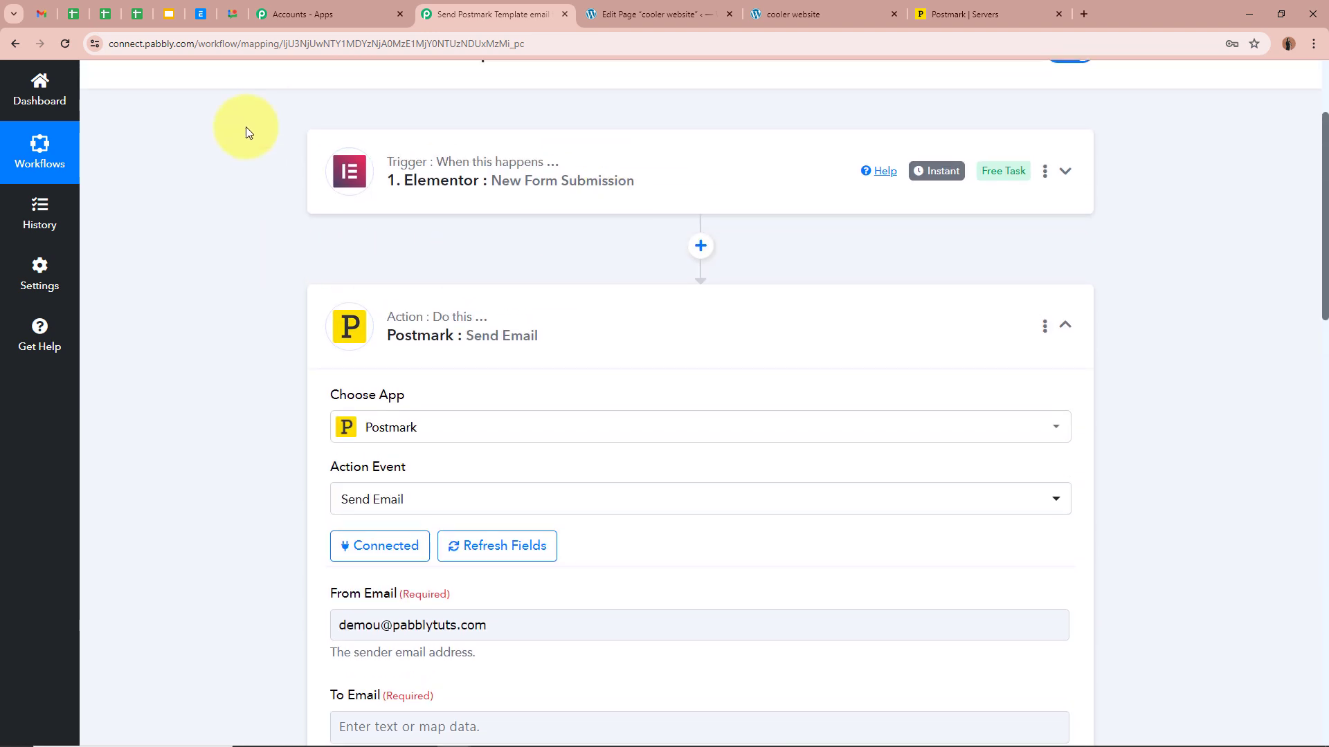
{"action": "scroll", "coordinate": [239, 274], "scroll_direction": "down", "scroll_amount": 5}
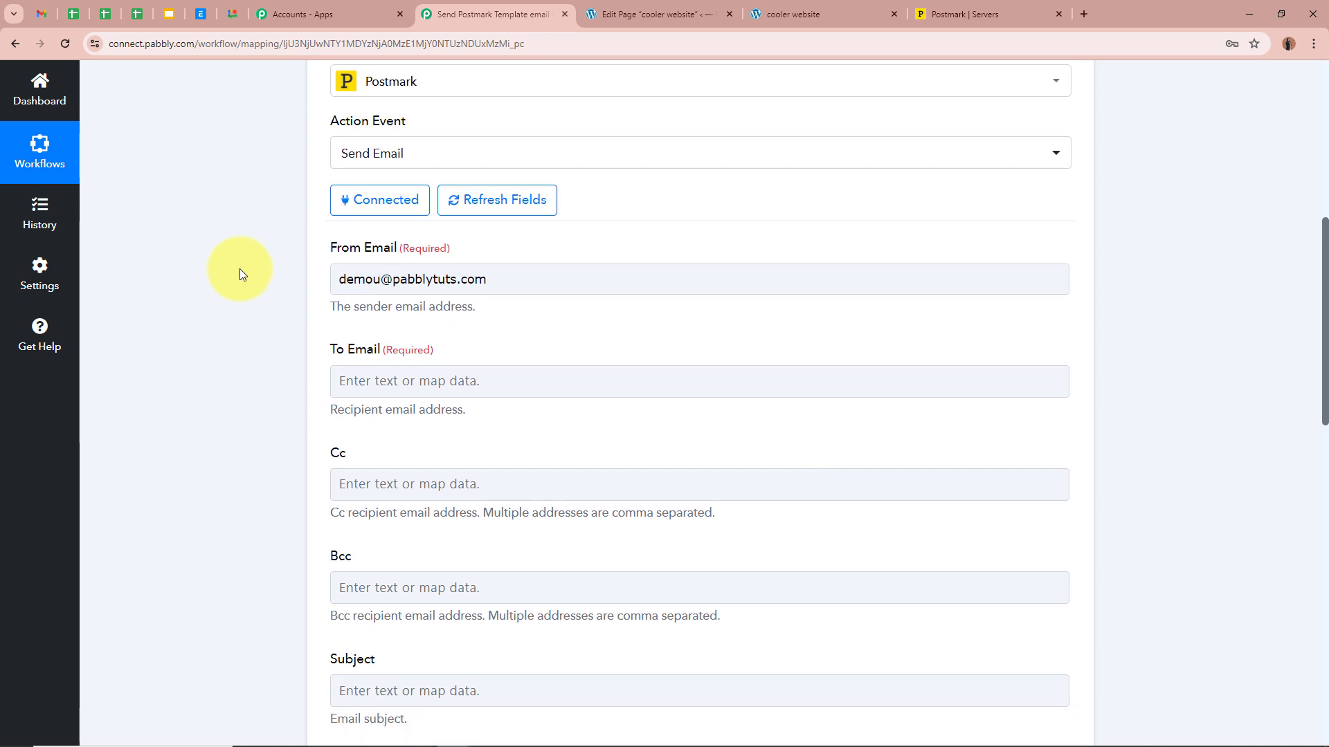
{"action": "scroll", "coordinate": [240, 274], "scroll_direction": "down", "scroll_amount": 1}
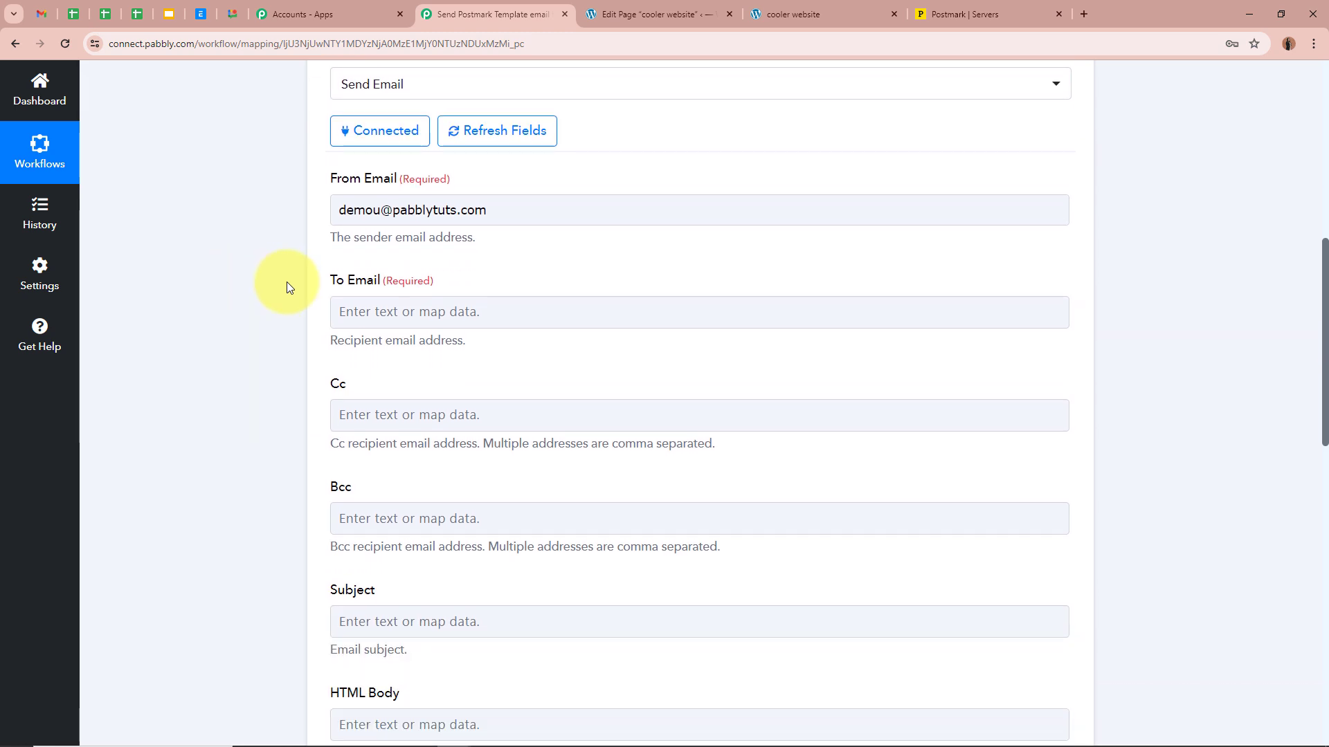
{"action": "left_click", "coordinate": [375, 311]}
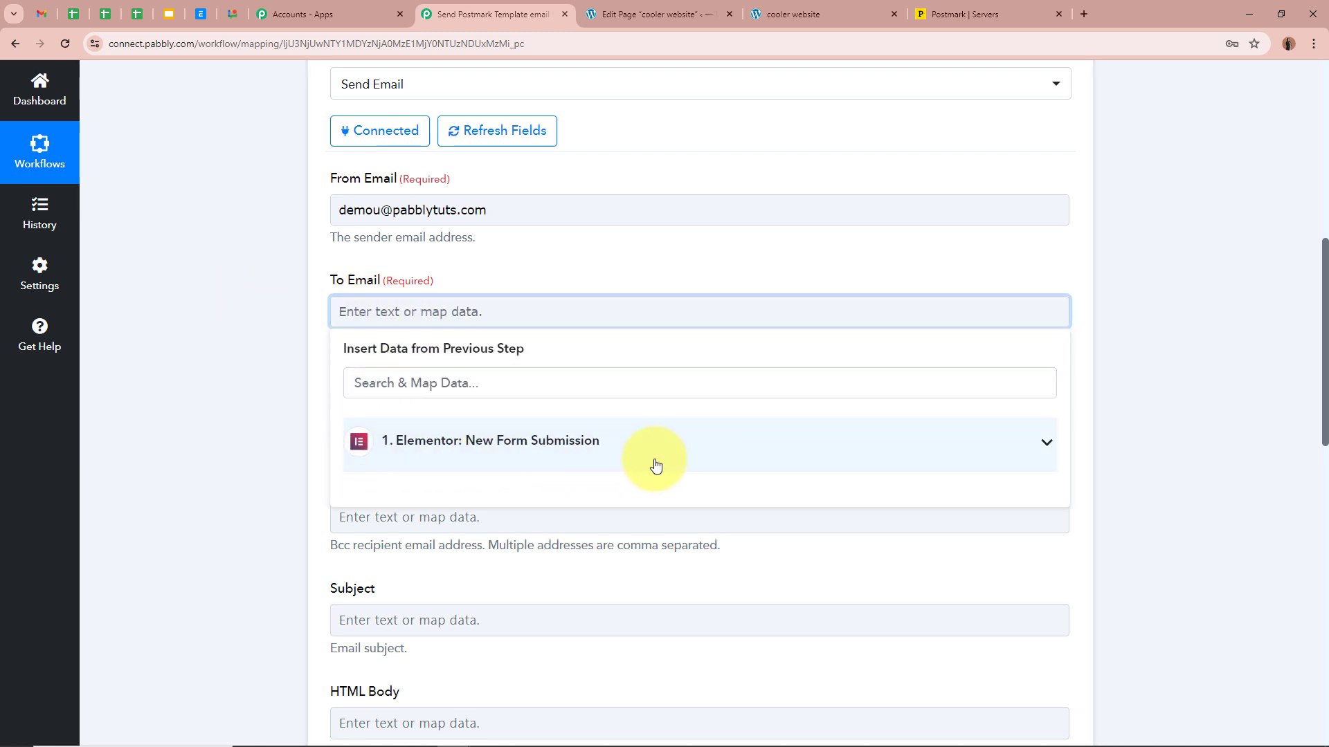
- Map Email from '1. Elementor: New Form Submission' into the To Email field
{"action": "left_click", "coordinate": [993, 444]}
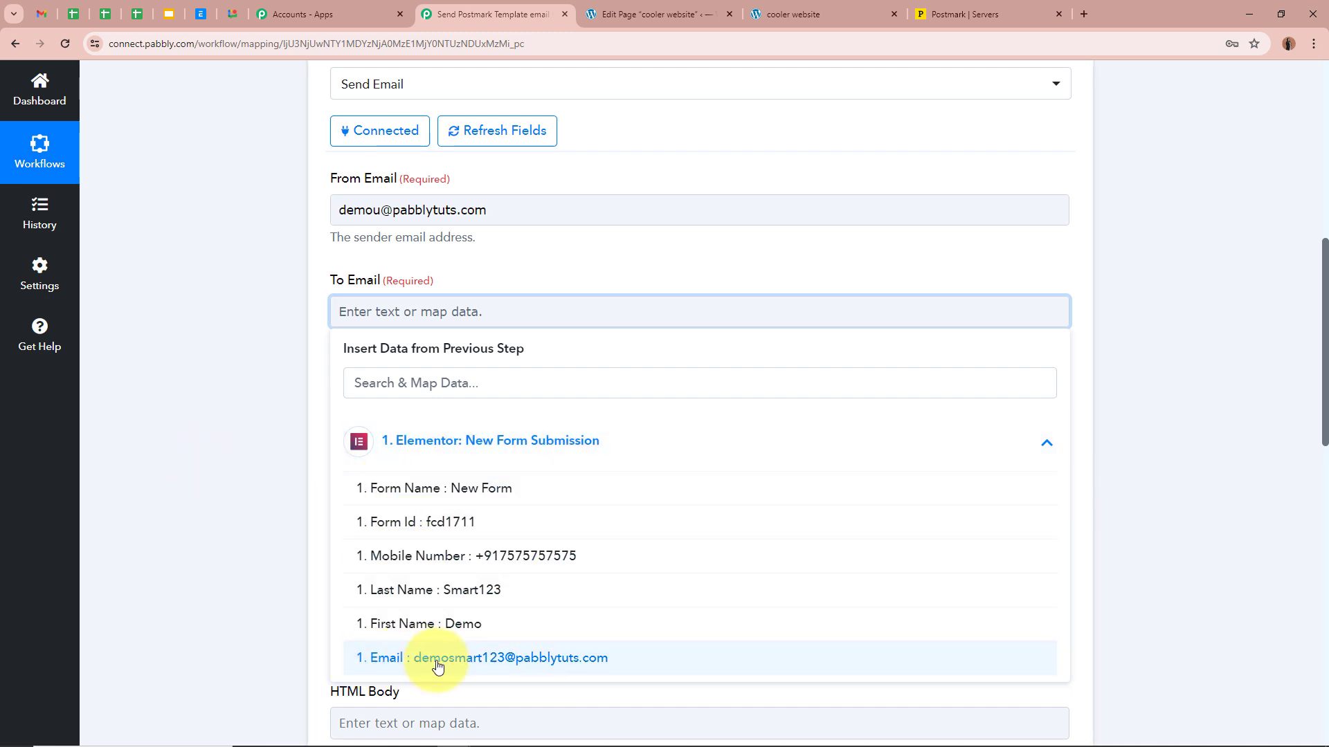
{"action": "left_click", "coordinate": [557, 666]}
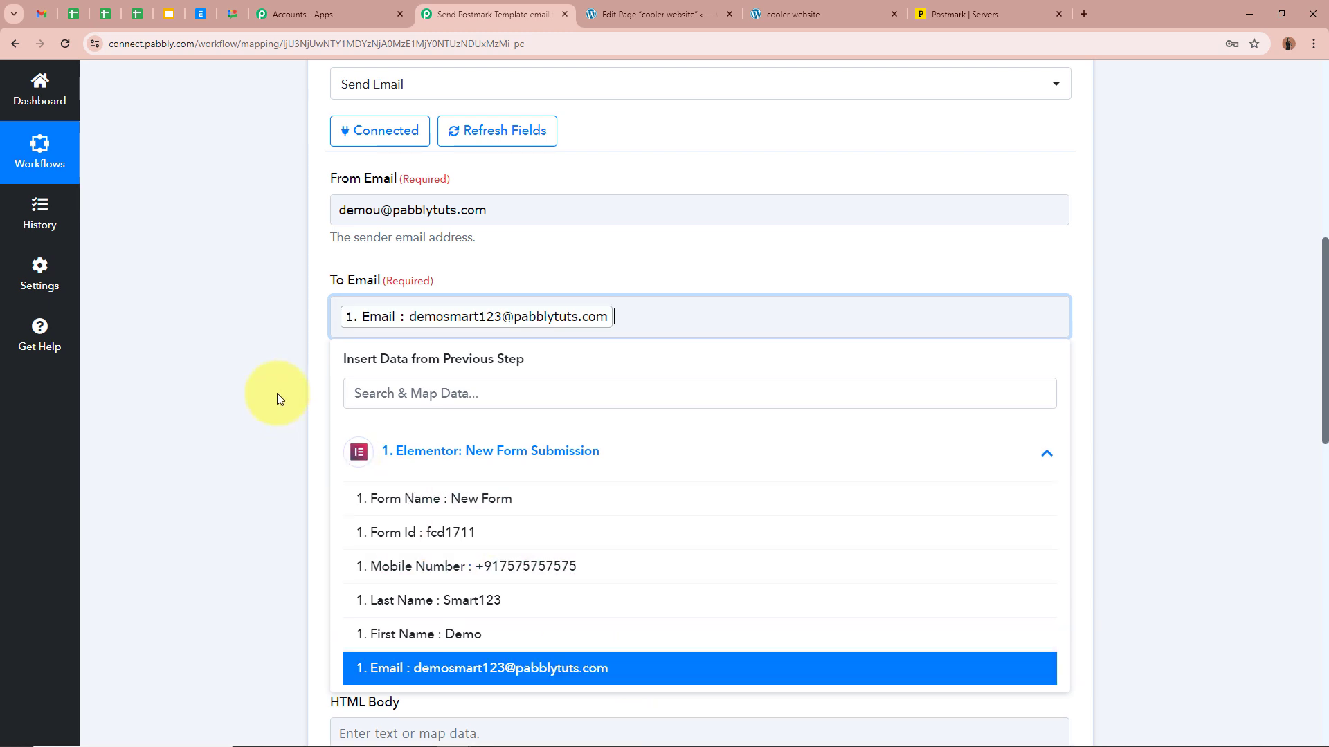
{"action": "left_click", "coordinate": [258, 367]}
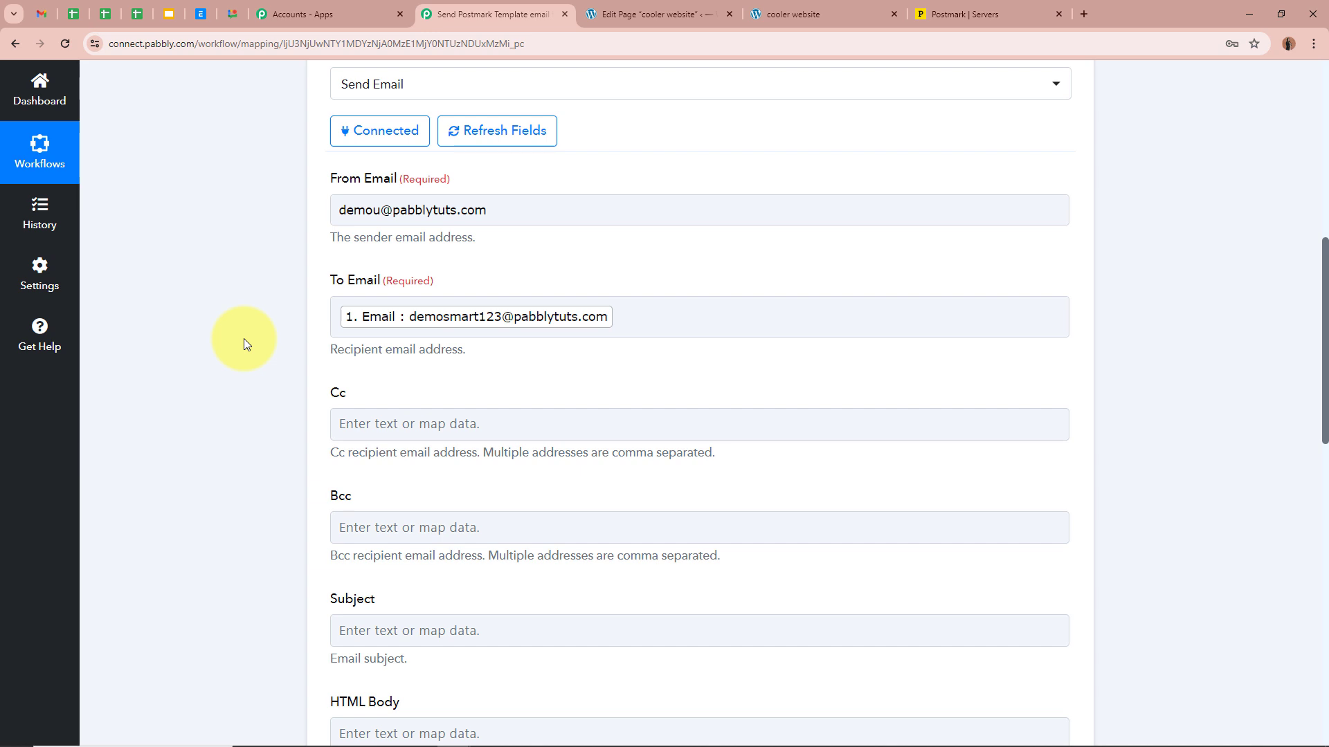
- Paste 'Thank You for Your Interest in Our Coolers!' into the Subject field
{"action": "scroll", "coordinate": [244, 339], "scroll_direction": "up", "scroll_amount": 7}
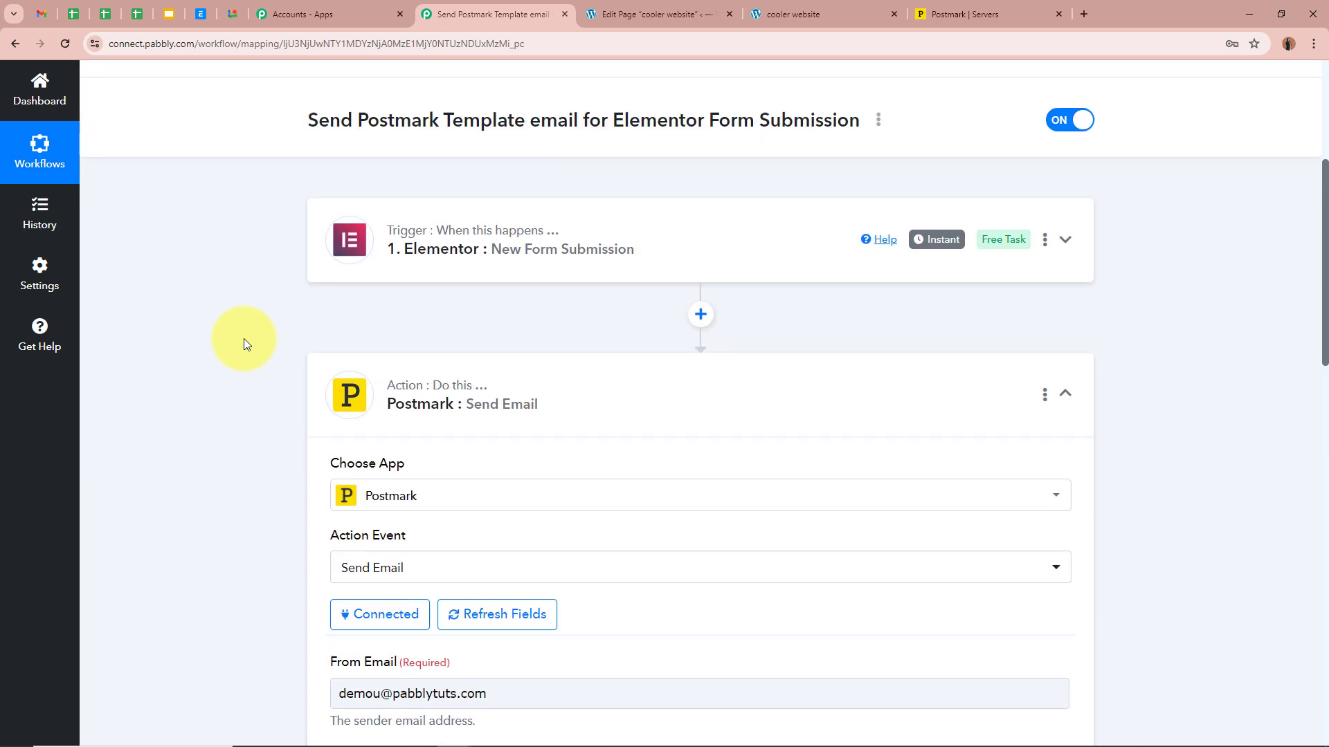
{"action": "scroll", "coordinate": [243, 338], "scroll_direction": "down", "scroll_amount": 6}
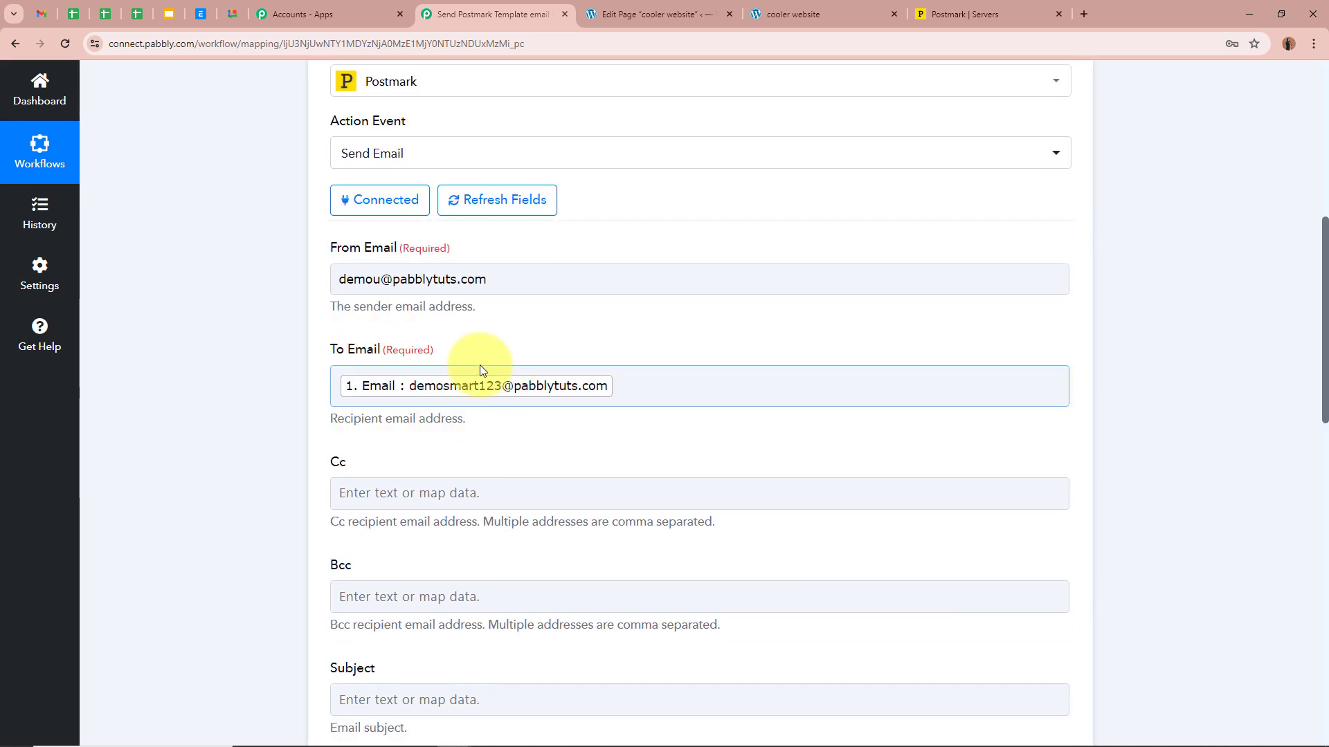
{"action": "scroll", "coordinate": [228, 389], "scroll_direction": "down", "scroll_amount": 2}
{"action": "scroll", "coordinate": [228, 395], "scroll_direction": "down", "scroll_amount": 1}
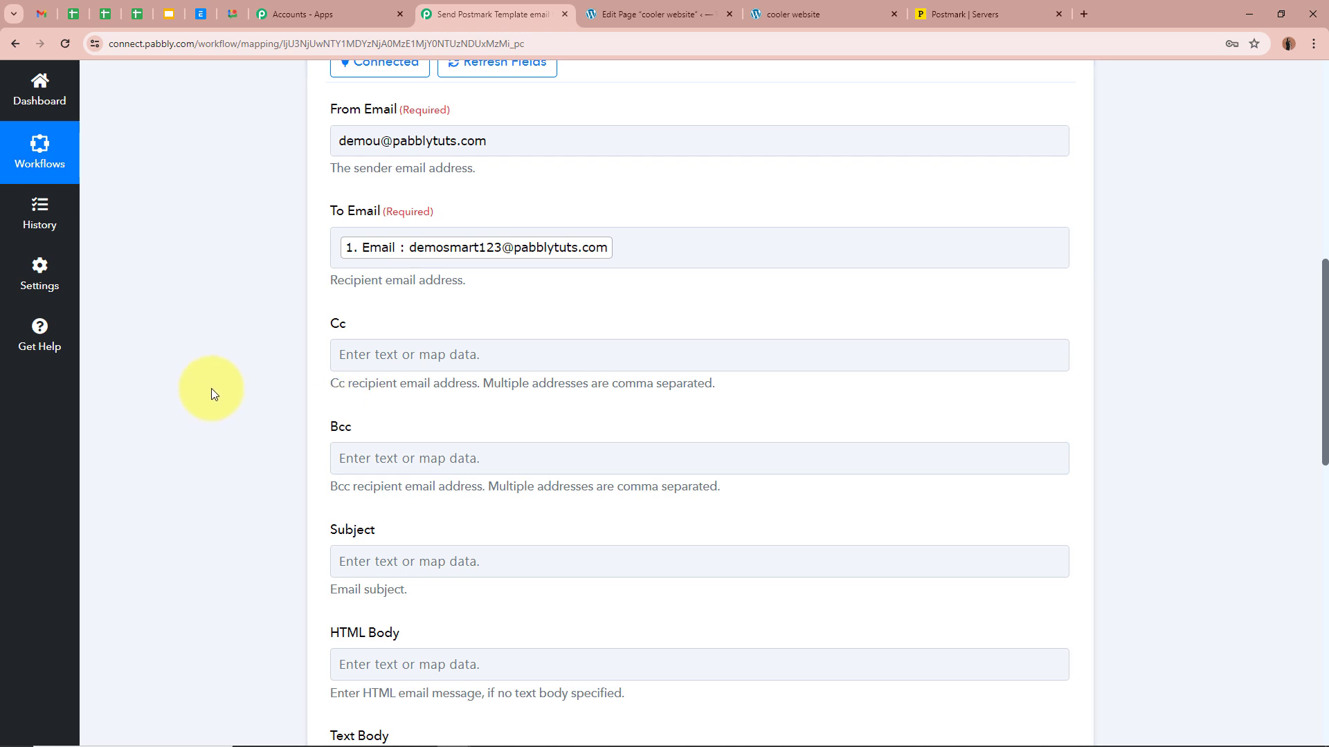
{"action": "left_click", "coordinate": [777, 458]}
{"action": "left_click", "coordinate": [265, 414]}
{"action": "scroll", "coordinate": [265, 414], "scroll_direction": "down", "scroll_amount": 3}
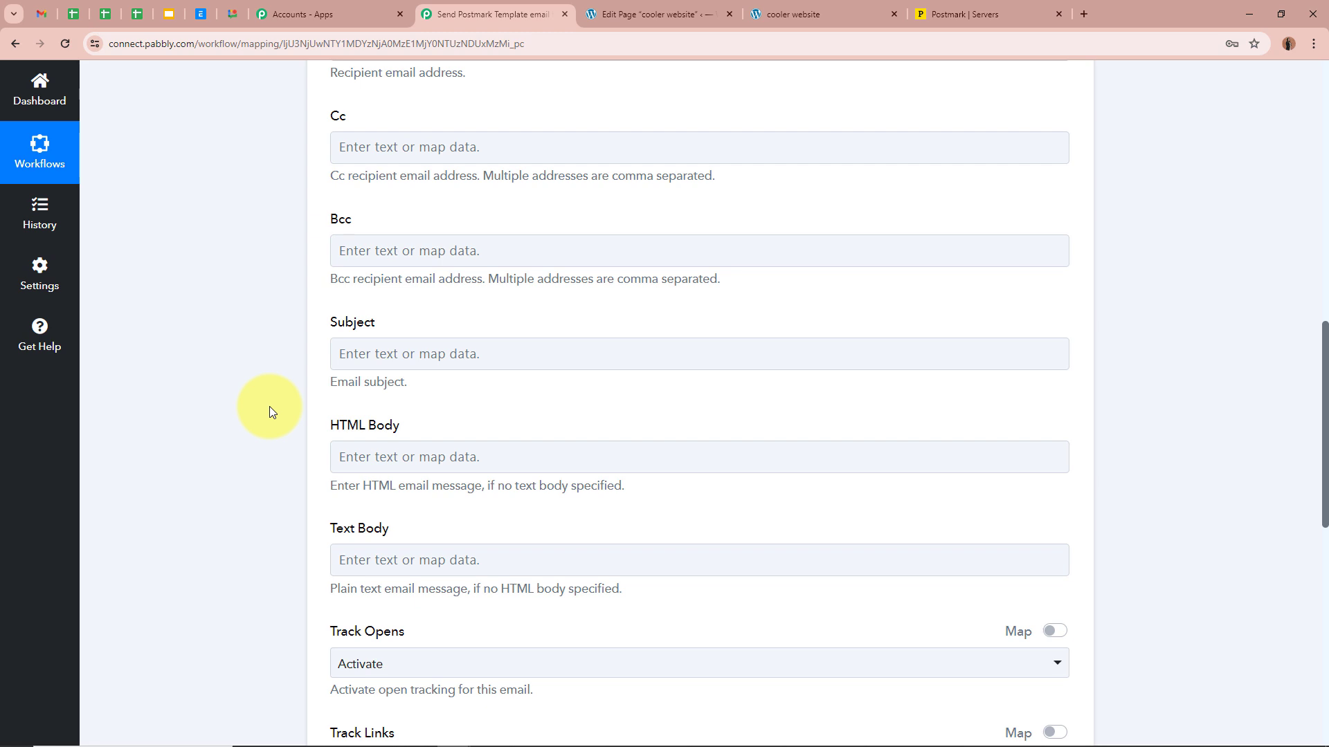
{"action": "left_click", "coordinate": [406, 357]}
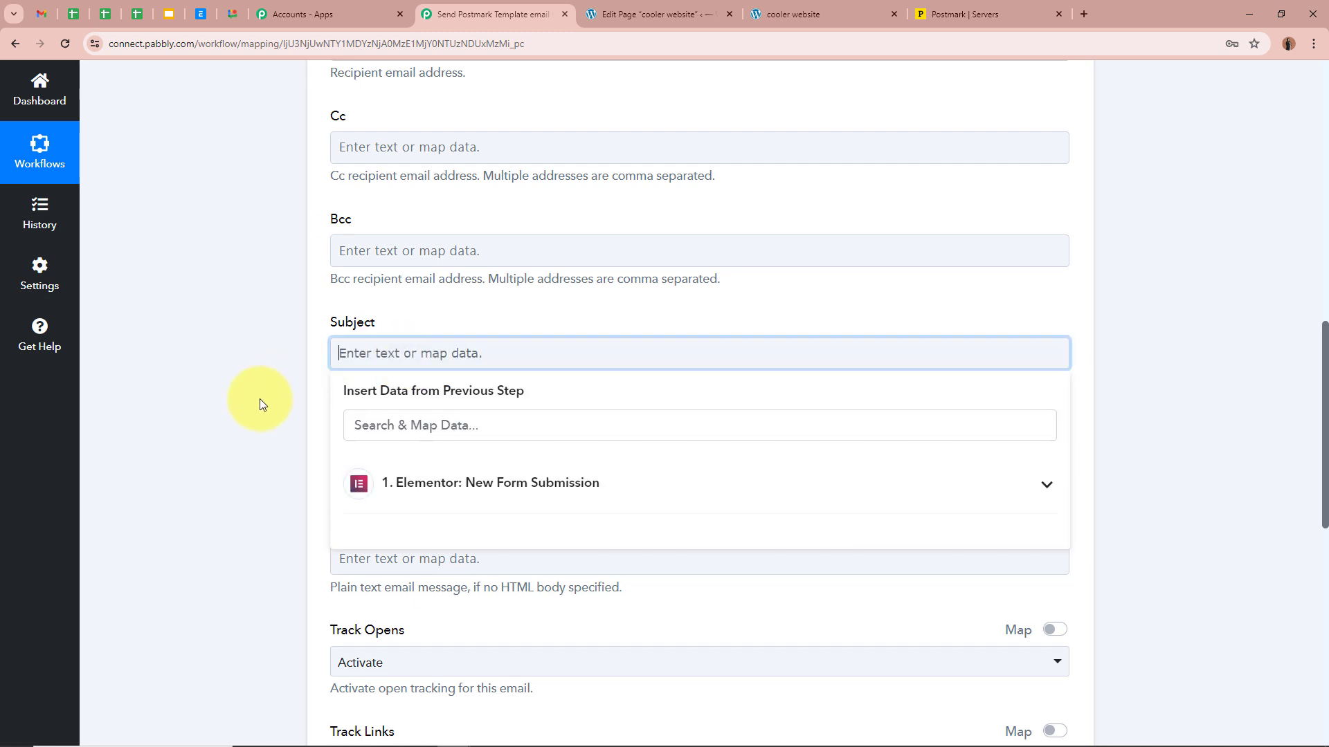
{"action": "type", "text": "Thank You for Your Interest in Our Coolers!"}
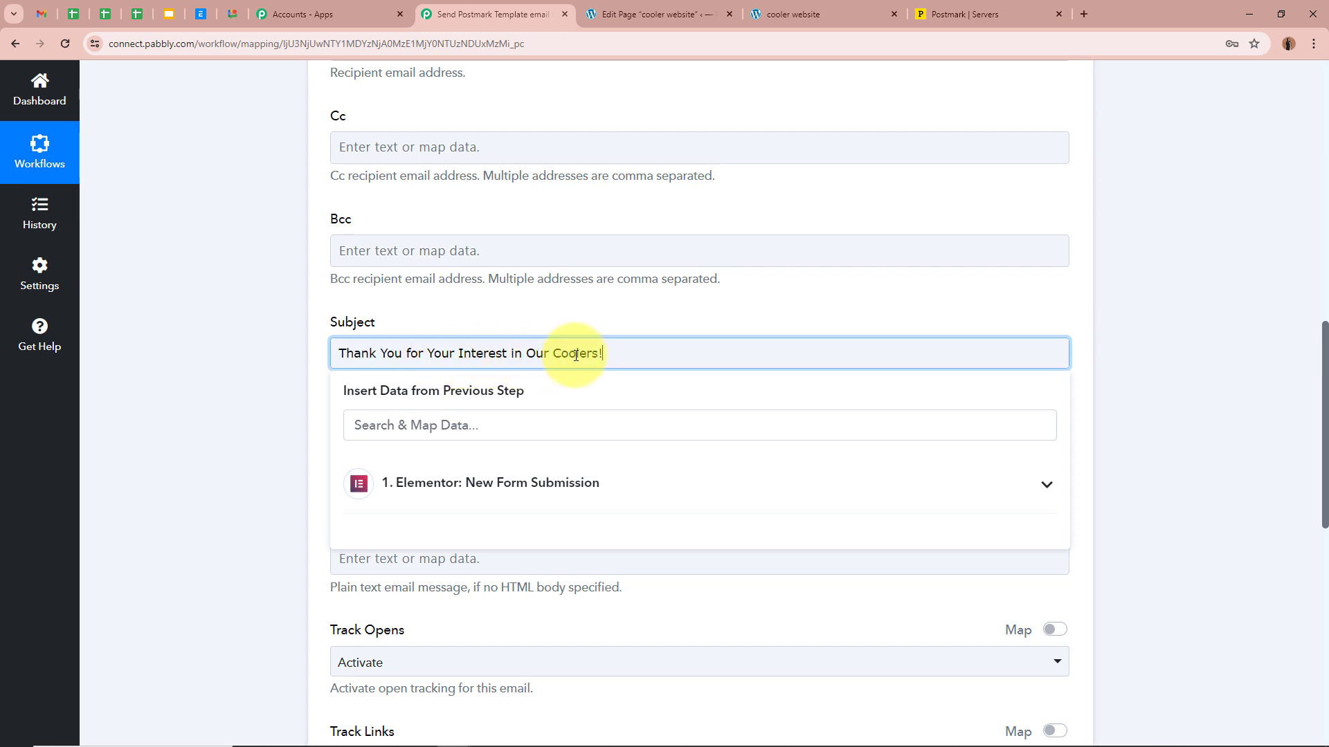
{"action": "left_click", "coordinate": [184, 362]}
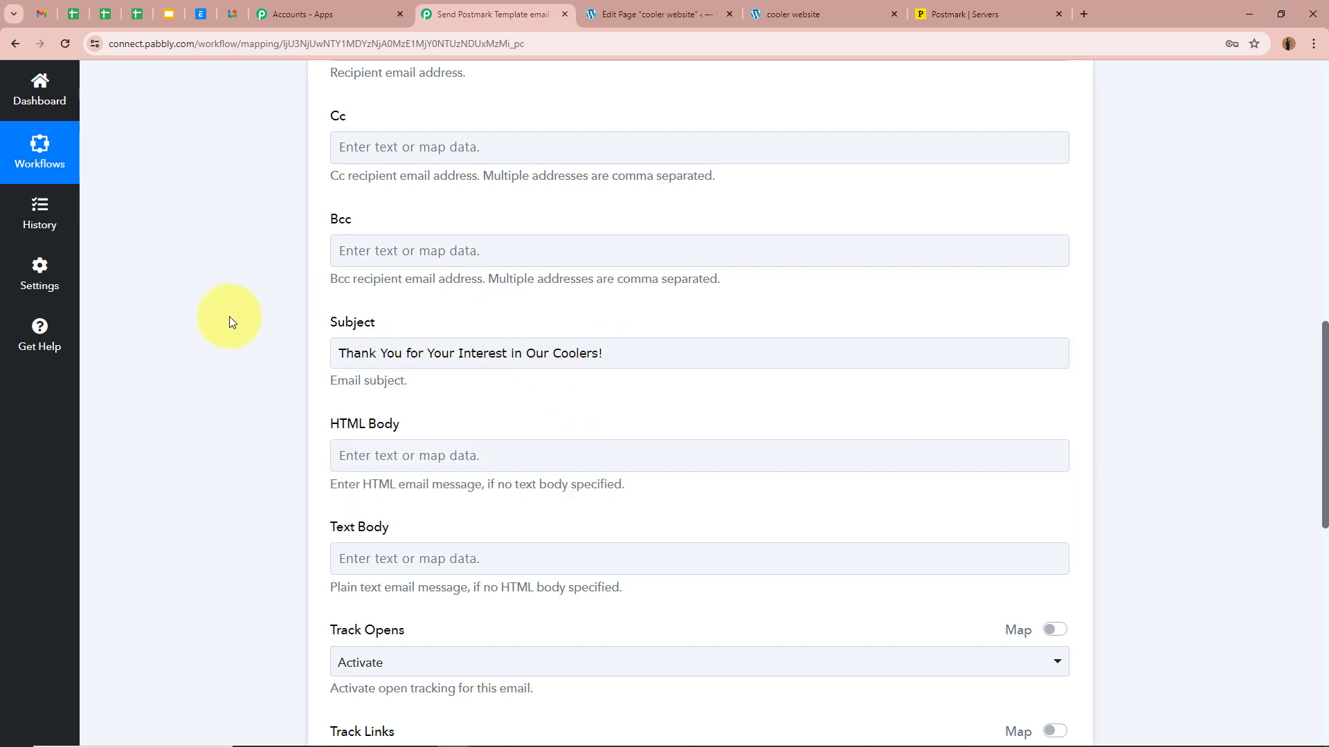
{"action": "left_click", "coordinate": [484, 353]}
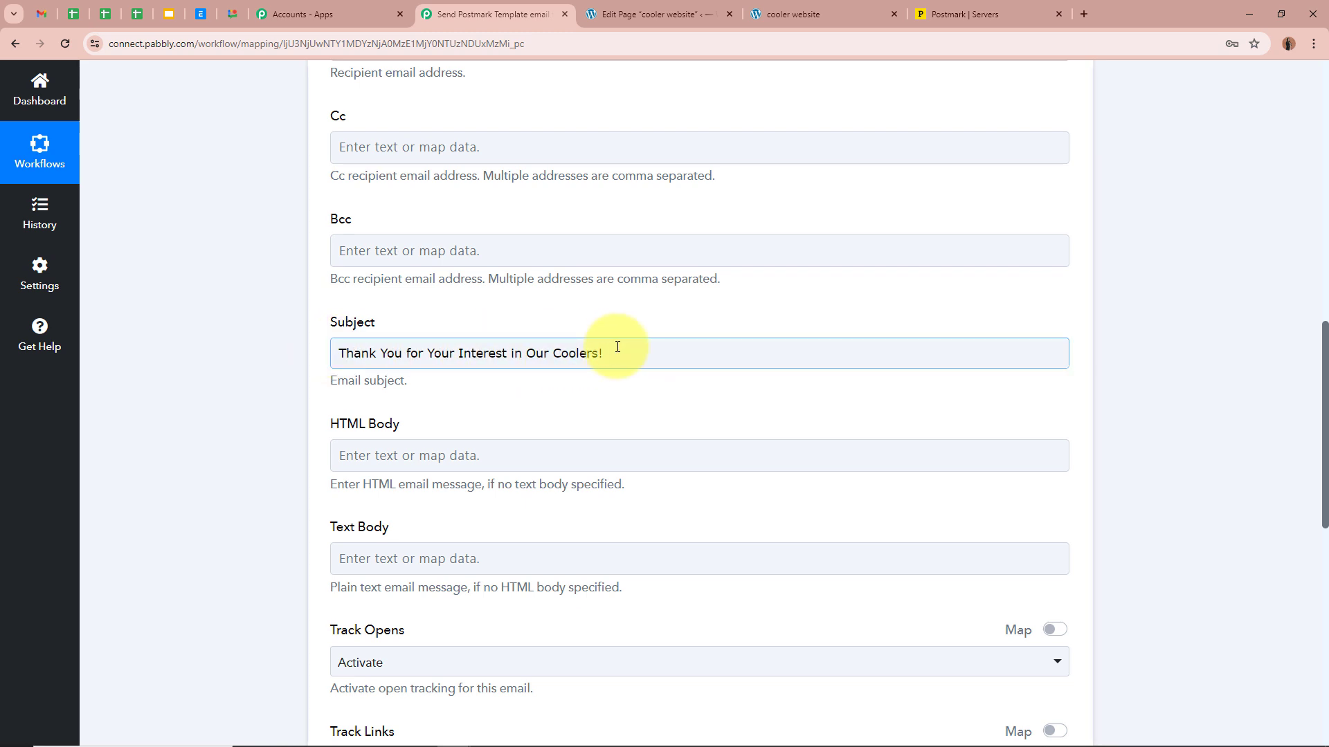
{"action": "left_click", "coordinate": [296, 326]}
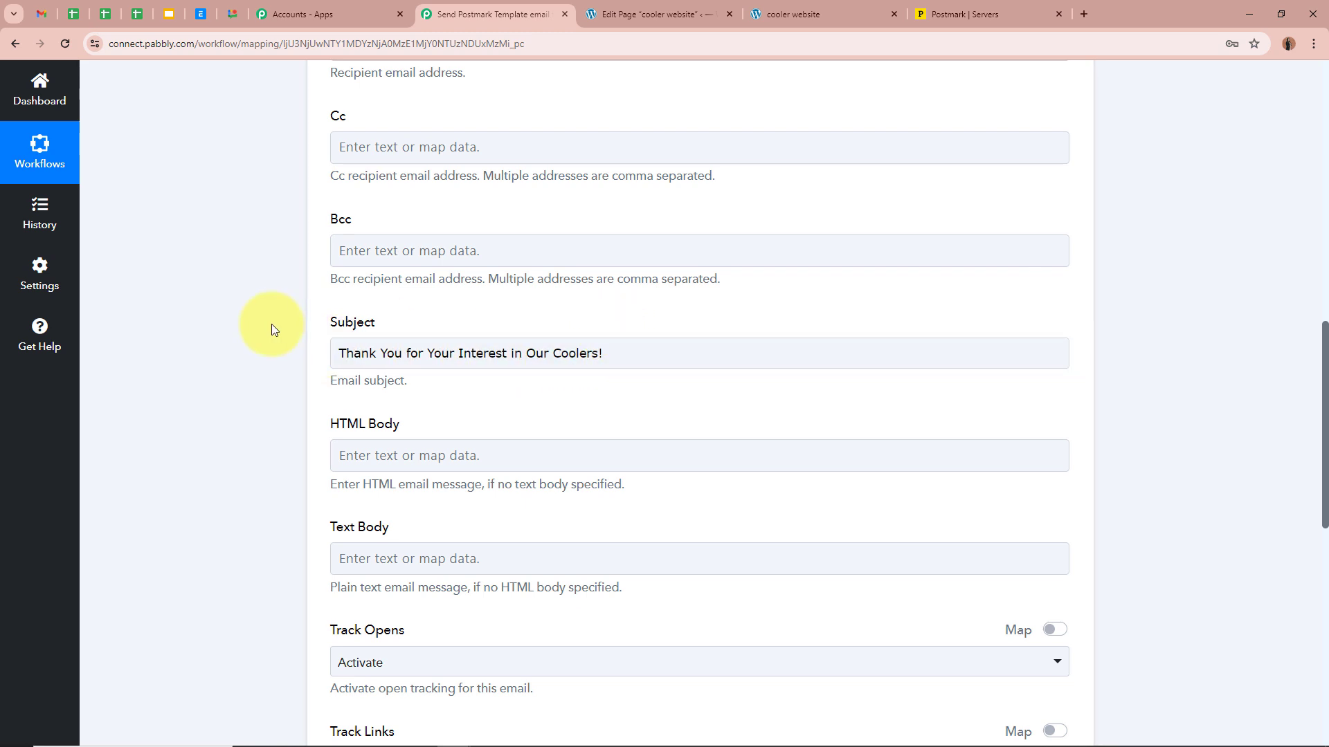
{"action": "scroll", "coordinate": [271, 324], "scroll_direction": "down", "scroll_amount": 2}
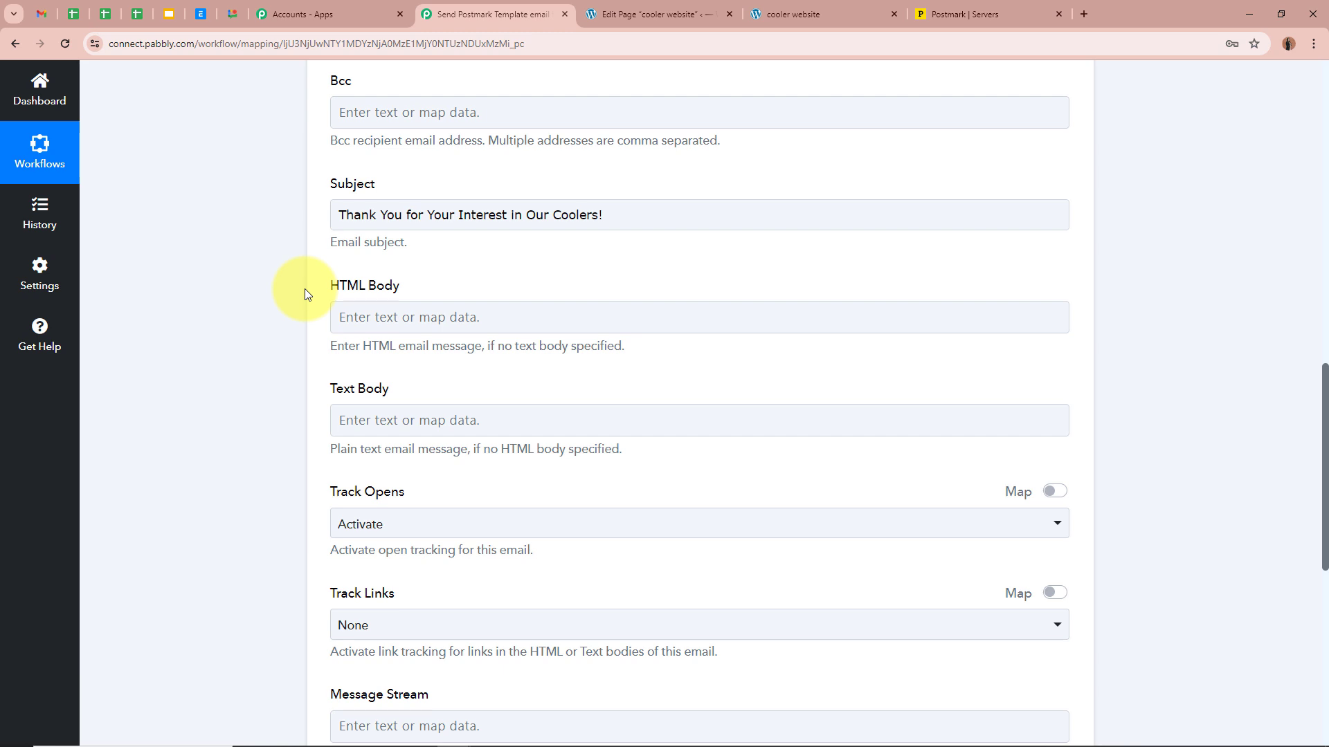
- Paste the prepared coolers thank-you message into the Text Body
{"action": "left_click", "coordinate": [373, 319]}
{"action": "left_click", "coordinate": [239, 316]}
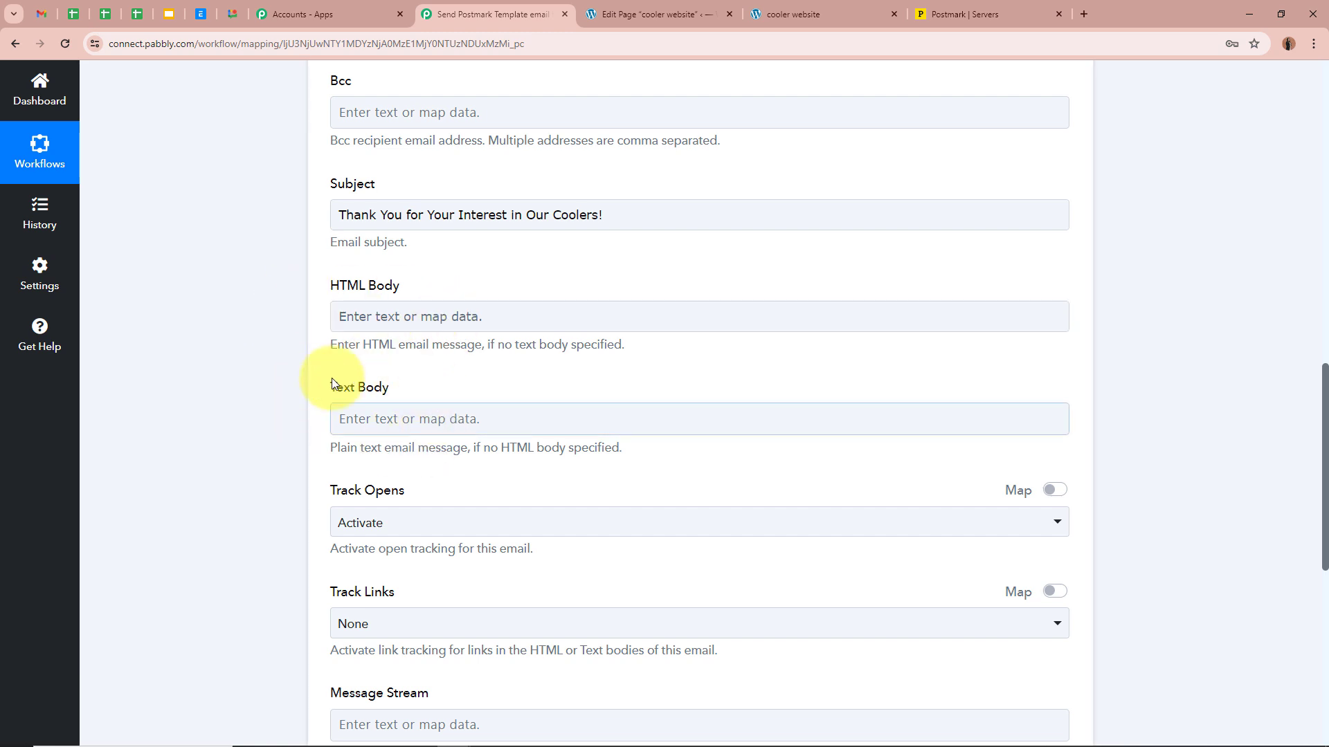
{"action": "scroll", "coordinate": [284, 391], "scroll_direction": "down", "scroll_amount": 1}
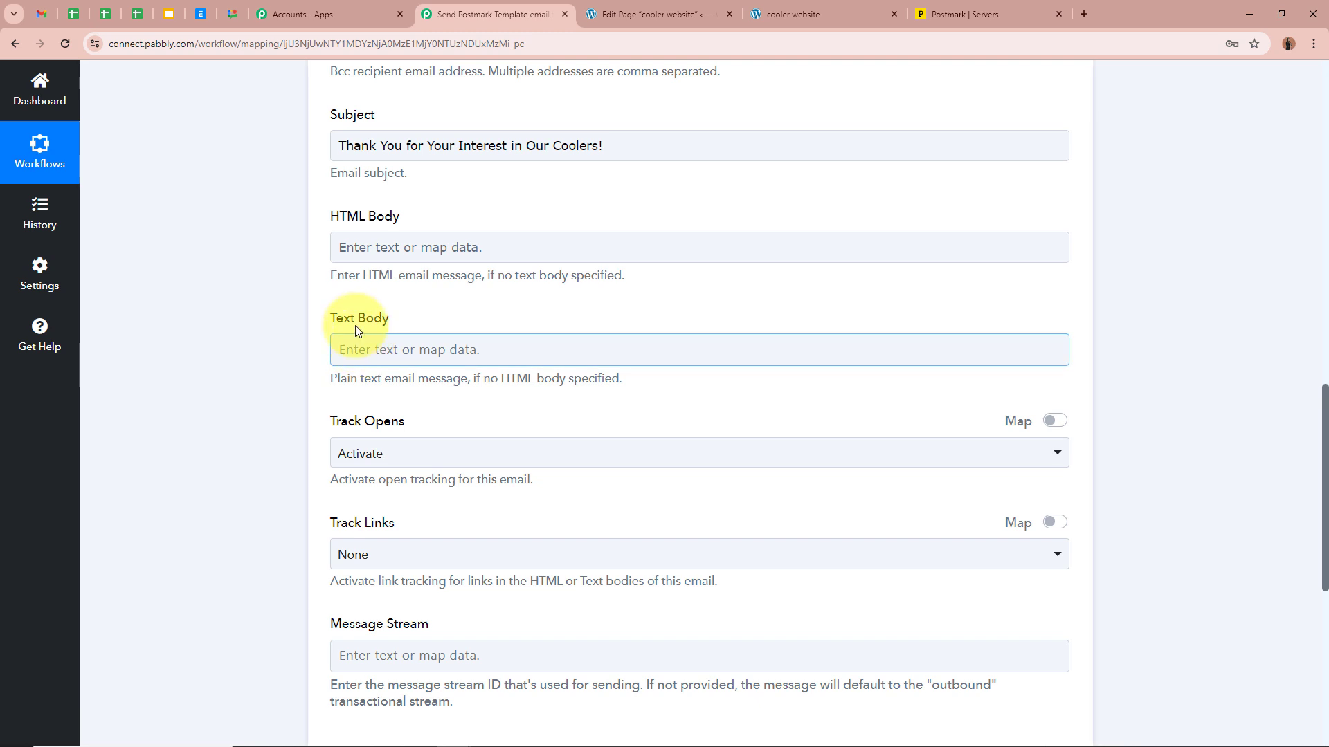
{"action": "left_click", "coordinate": [339, 351]}
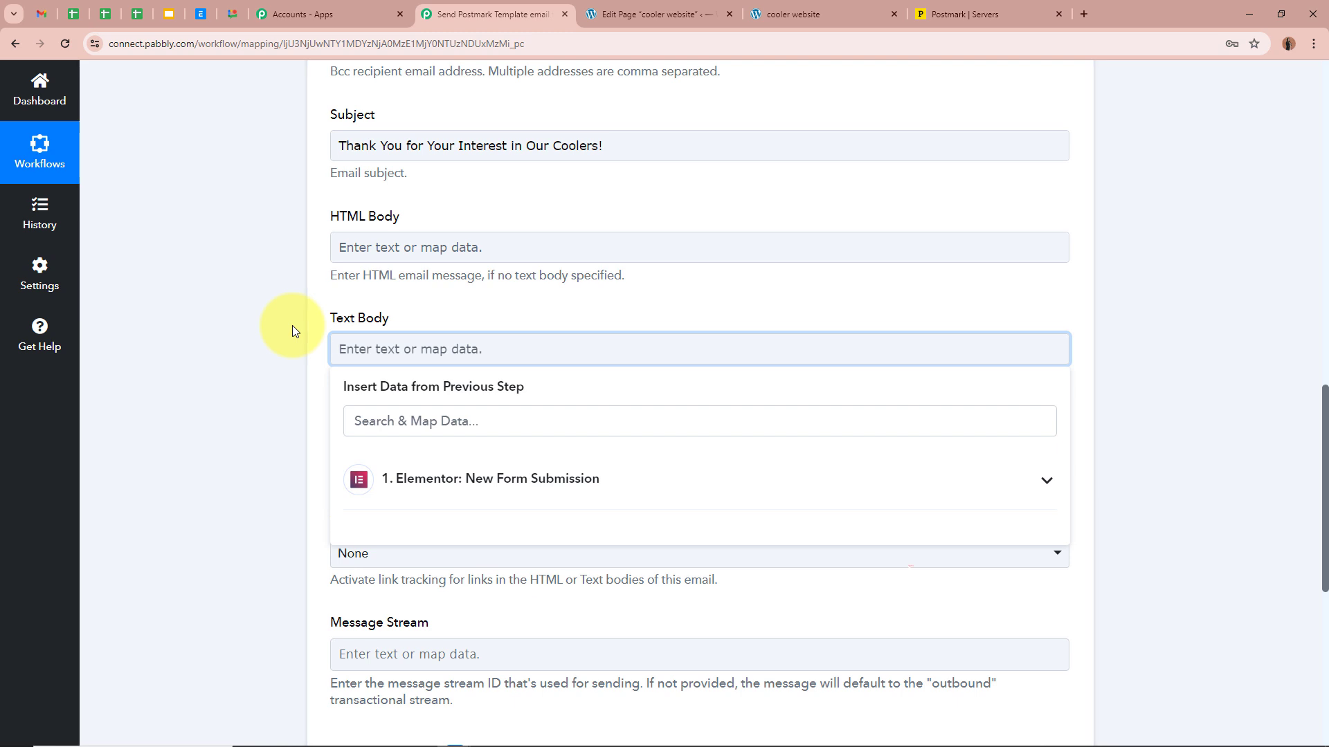
{"action": "key", "text": "ctrl+v"}
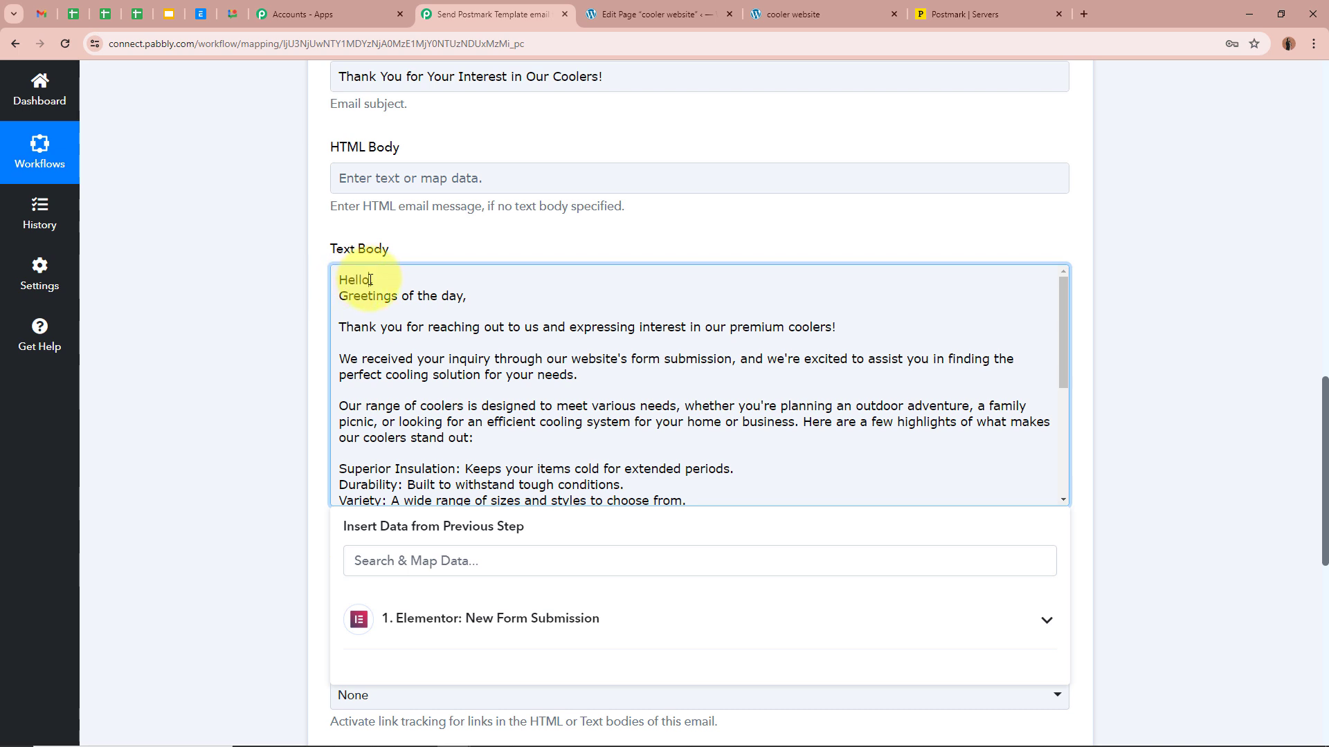
- Insert the Elementor First Name and Last Name fields after 'Hello' in the body
{"action": "left_click", "coordinate": [370, 280]}
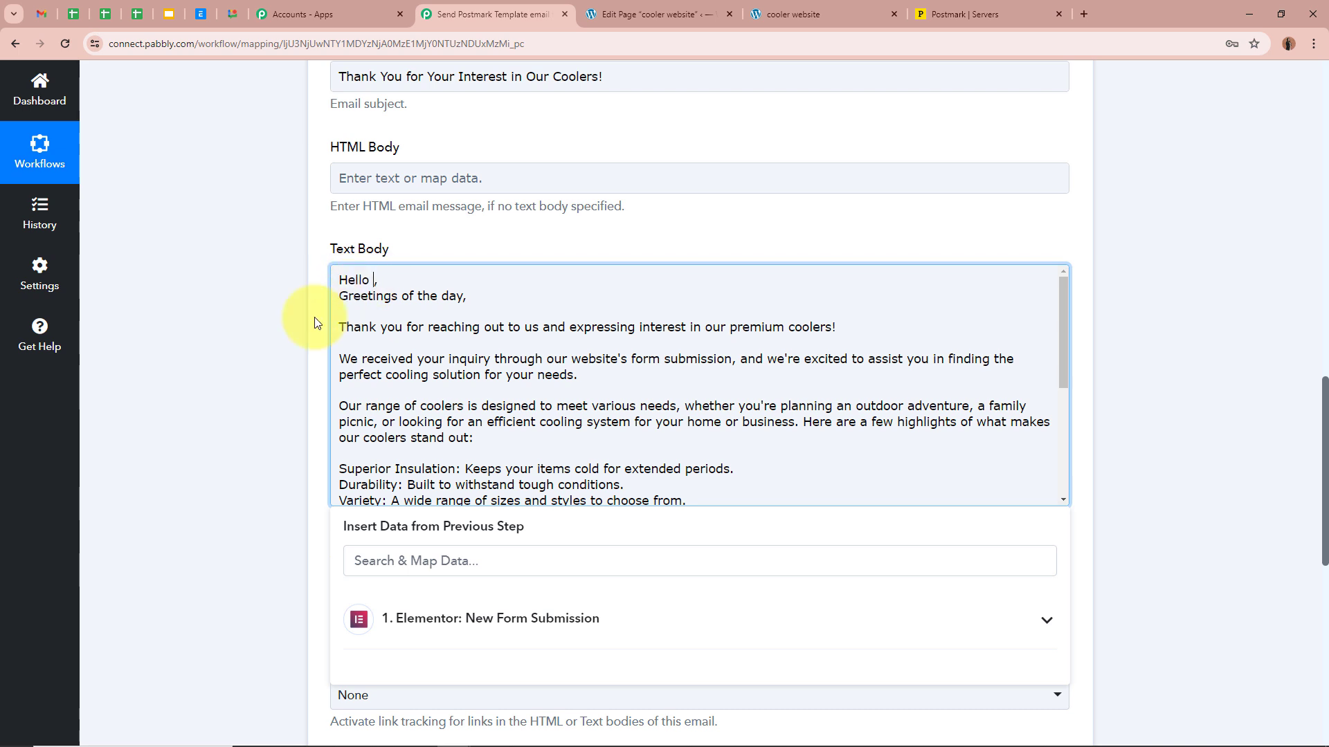
{"action": "left_click", "coordinate": [549, 633]}
{"action": "scroll", "coordinate": [263, 596], "scroll_direction": "down", "scroll_amount": 2}
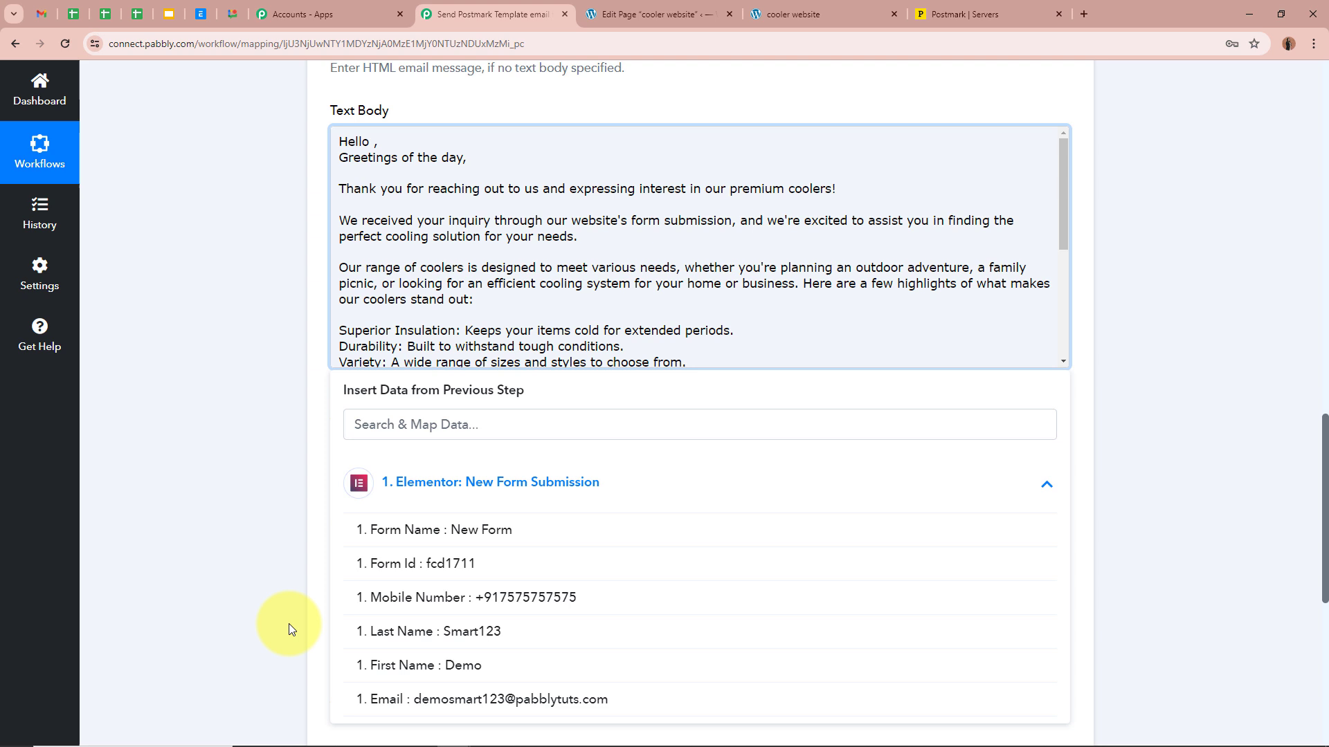
{"action": "left_click", "coordinate": [464, 666]}
{"action": "left_click", "coordinate": [470, 630]}
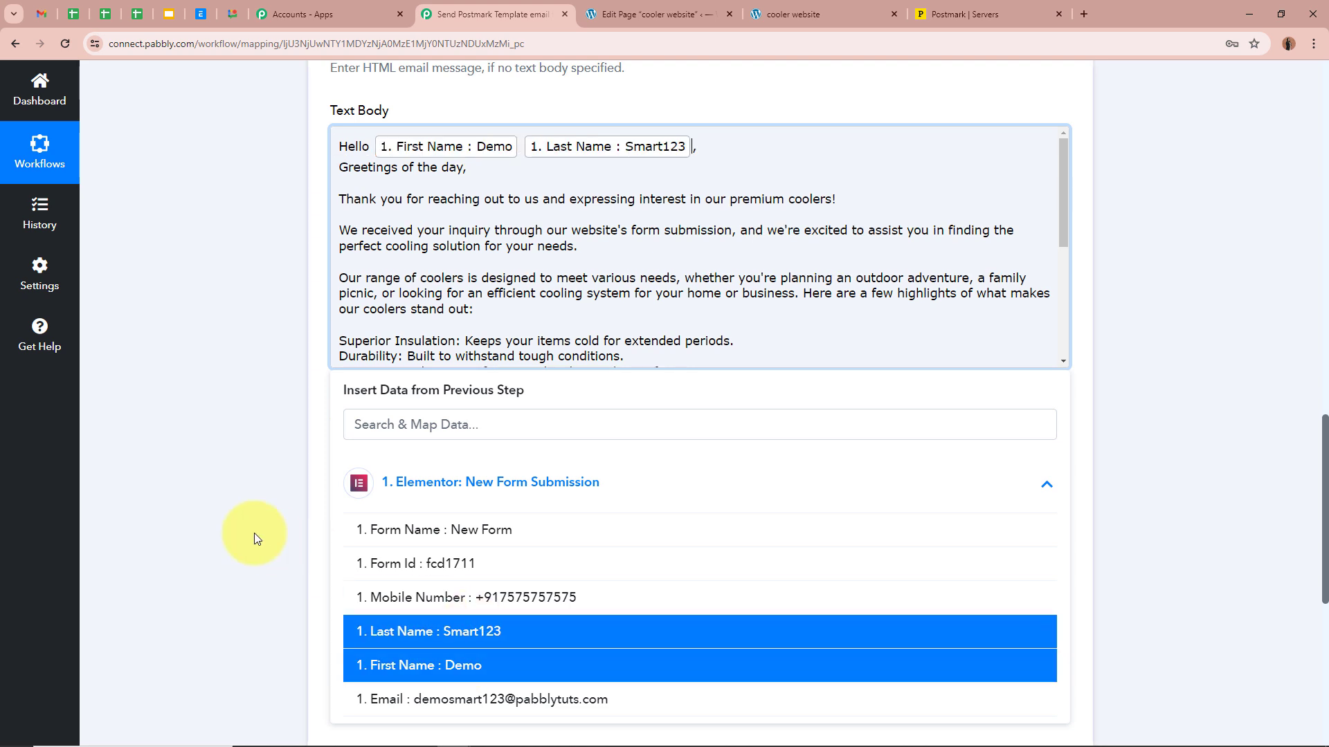
{"action": "left_click", "coordinate": [255, 538]}
- Read through the completed Text Body to check the personalized message
{"action": "left_click", "coordinate": [391, 284]}
{"action": "scroll", "coordinate": [386, 236], "scroll_direction": "up", "scroll_amount": 2}
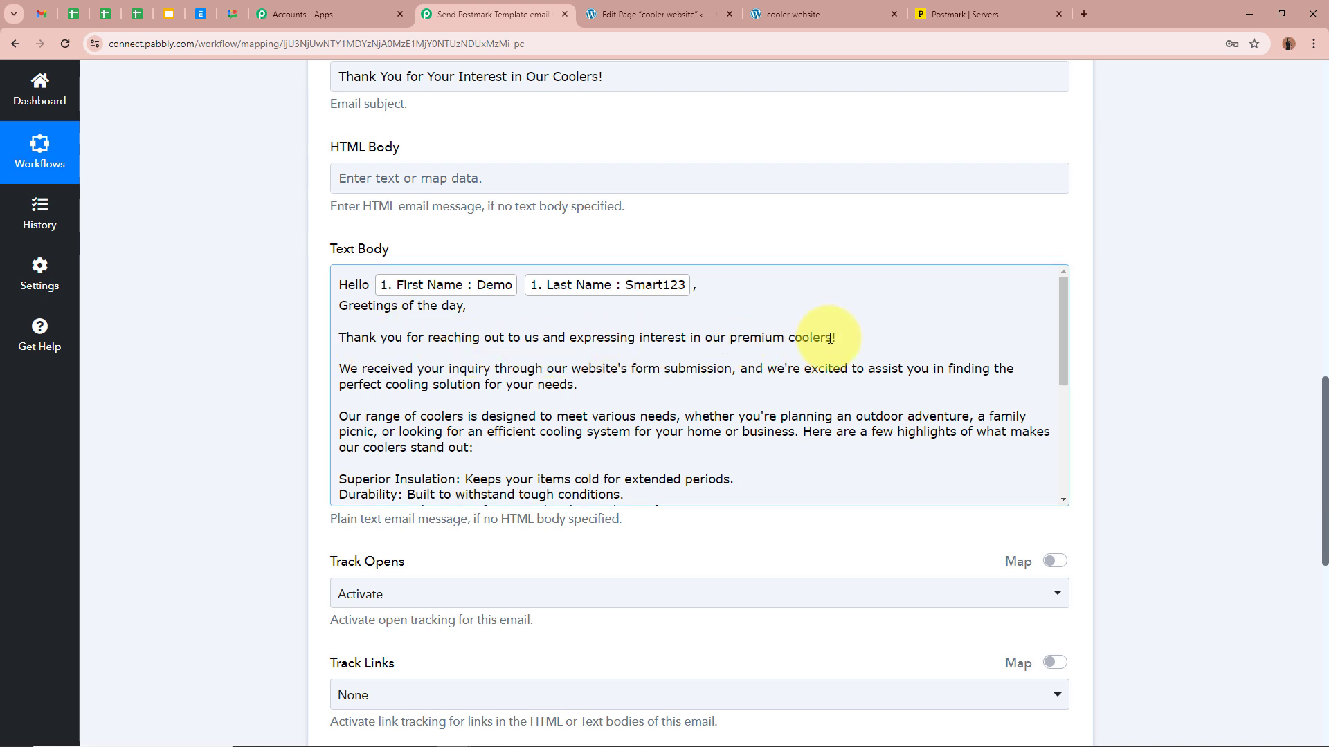
{"action": "left_click", "coordinate": [277, 365]}
{"action": "left_click", "coordinate": [564, 424]}
{"action": "scroll", "coordinate": [568, 429], "scroll_direction": "down", "scroll_amount": 1}
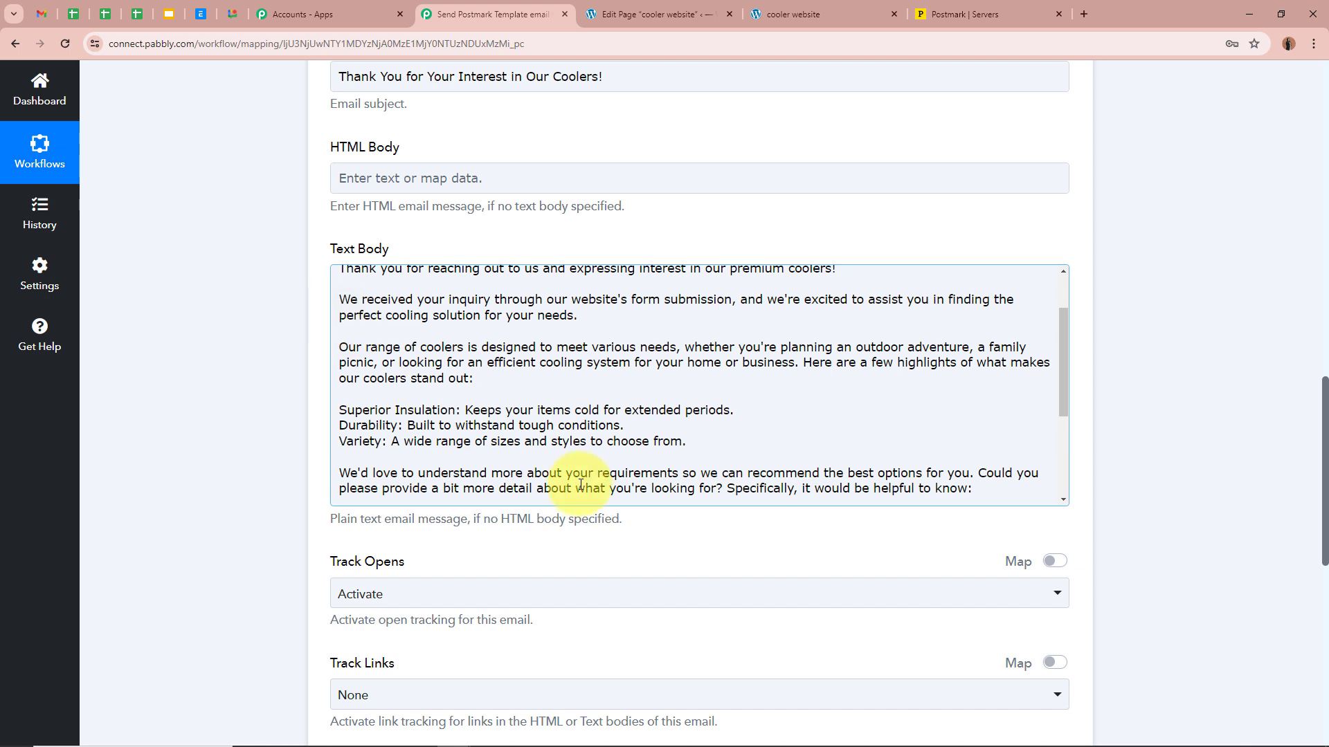
{"action": "scroll", "coordinate": [575, 470], "scroll_direction": "down", "scroll_amount": 1}
{"action": "scroll", "coordinate": [569, 465], "scroll_direction": "down", "scroll_amount": 3}
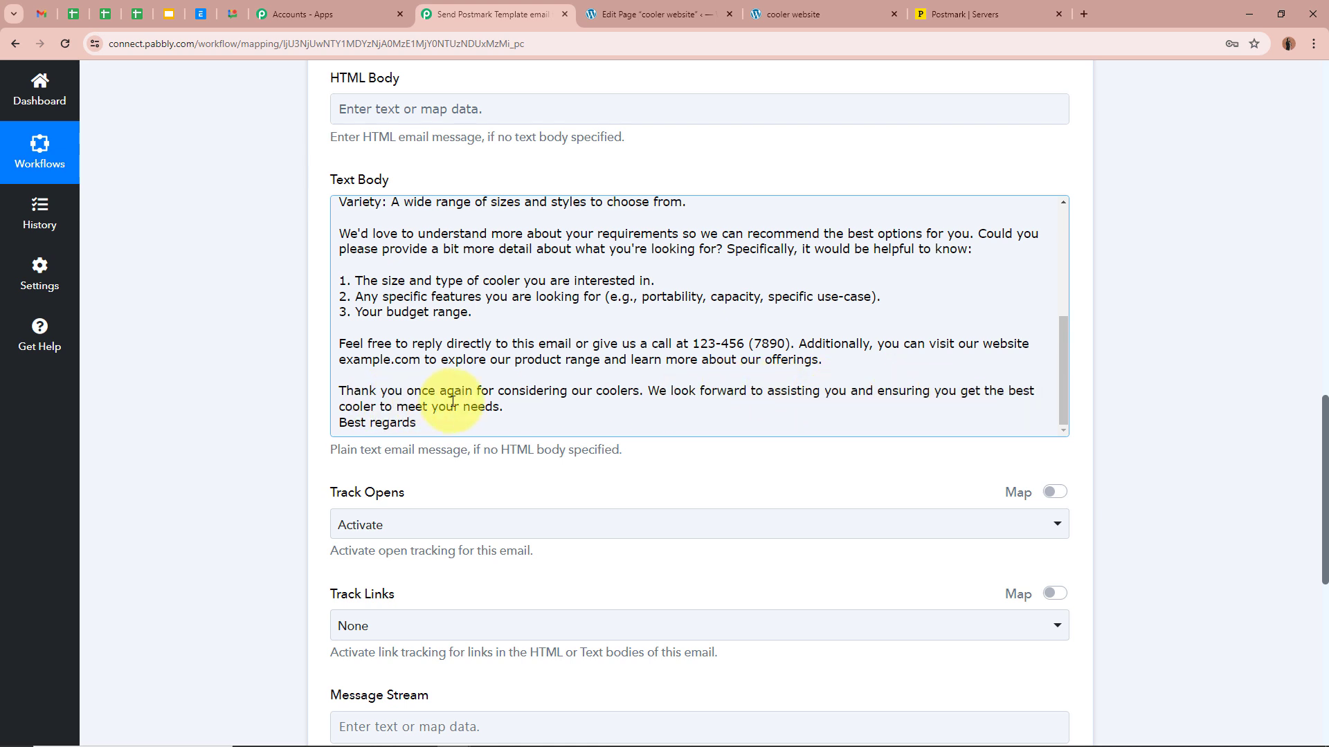
{"action": "scroll", "coordinate": [823, 391], "scroll_direction": "up", "scroll_amount": 10}
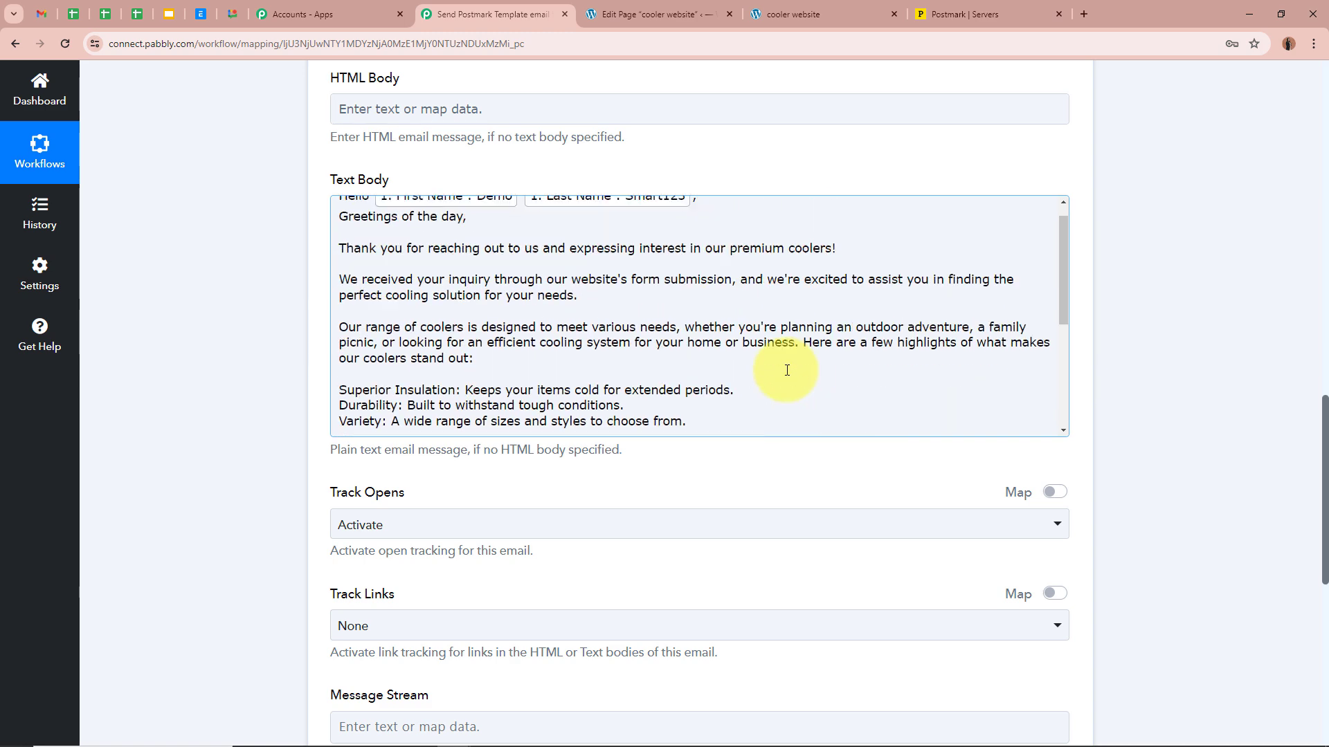
{"action": "scroll", "coordinate": [277, 346], "scroll_direction": "up", "scroll_amount": 2}
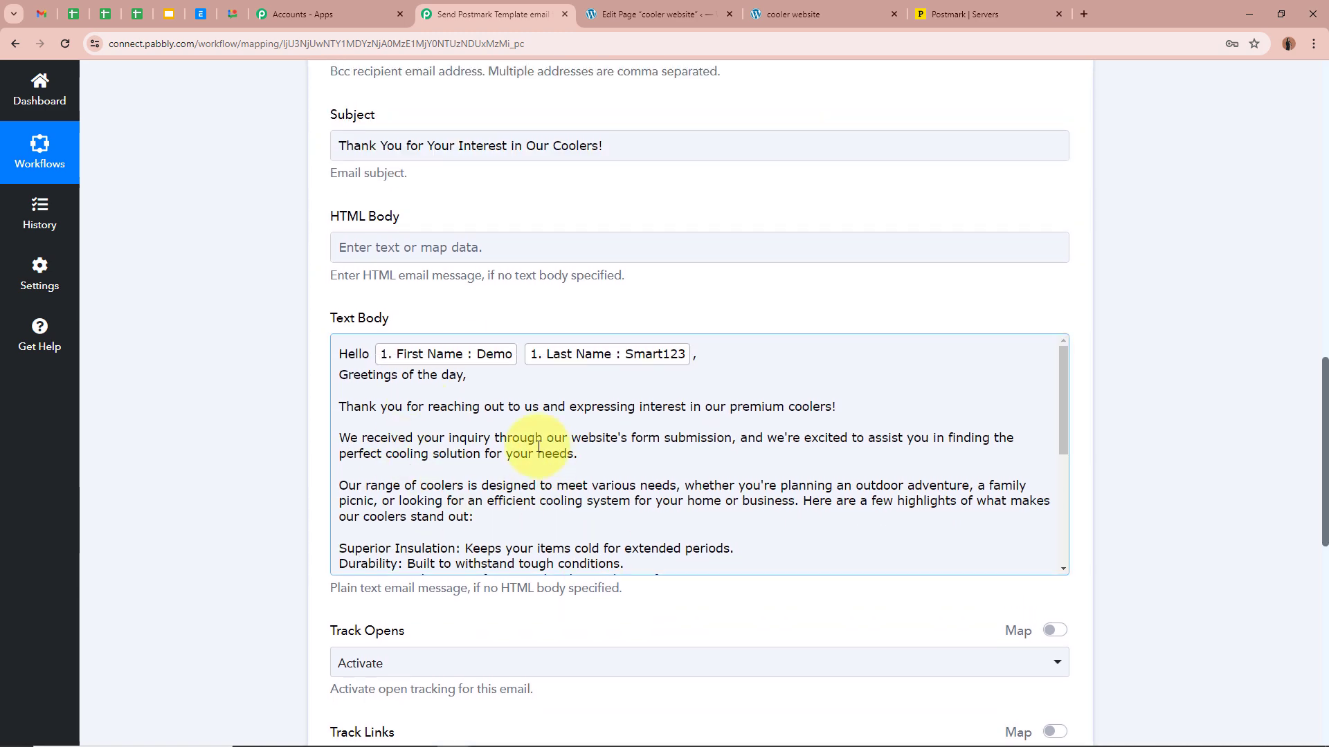
{"action": "scroll", "coordinate": [537, 446], "scroll_direction": "down", "scroll_amount": 10}
{"action": "scroll", "coordinate": [544, 488], "scroll_direction": "up", "scroll_amount": 10}
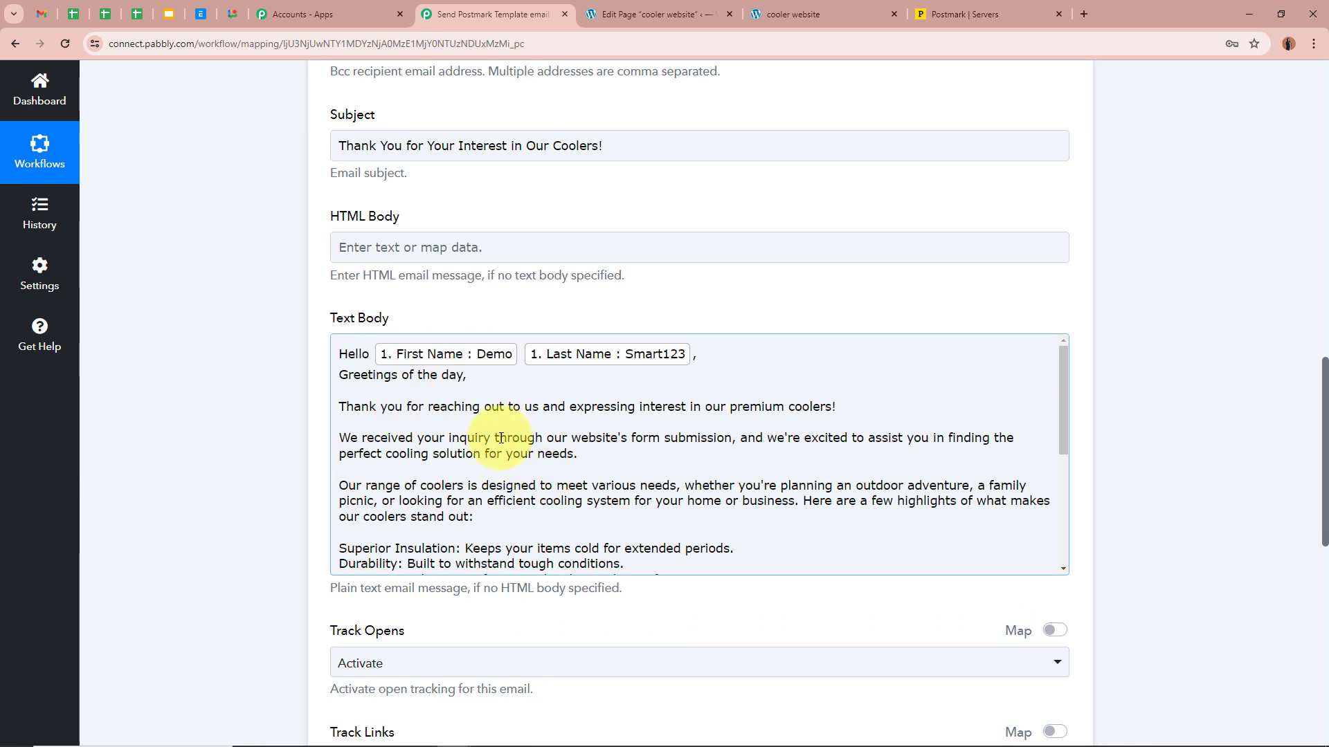
{"action": "left_click", "coordinate": [199, 418]}
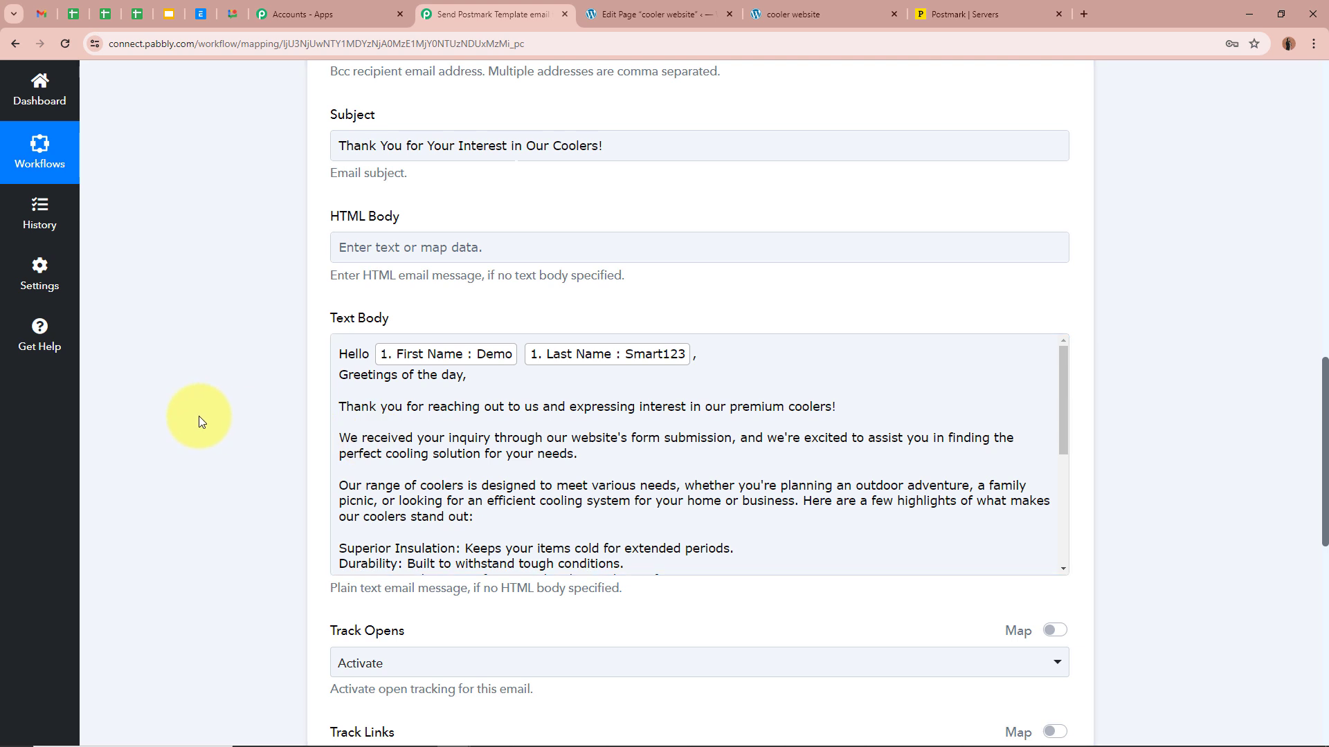
{"action": "scroll", "coordinate": [198, 416], "scroll_direction": "down", "scroll_amount": 5}
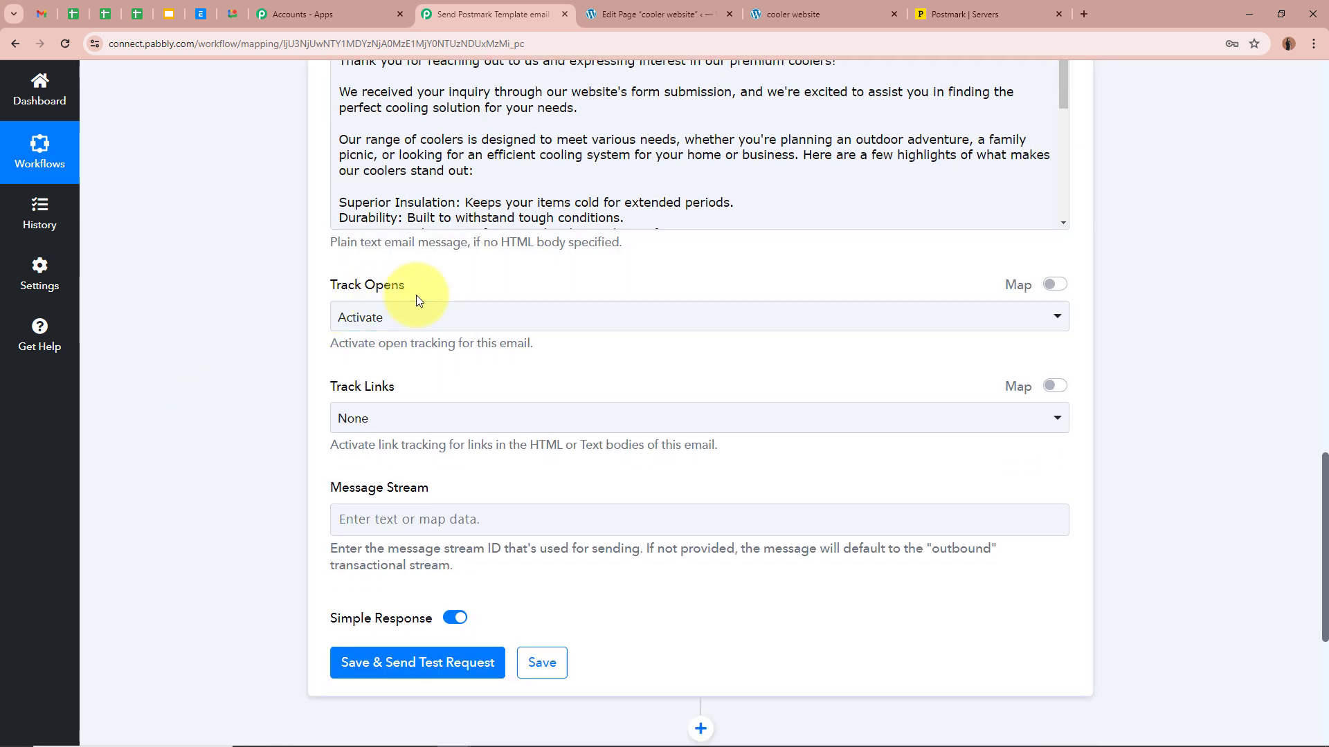
- Keep Track Opens set to Activate and Track Links set to None
{"action": "left_click", "coordinate": [443, 317]}
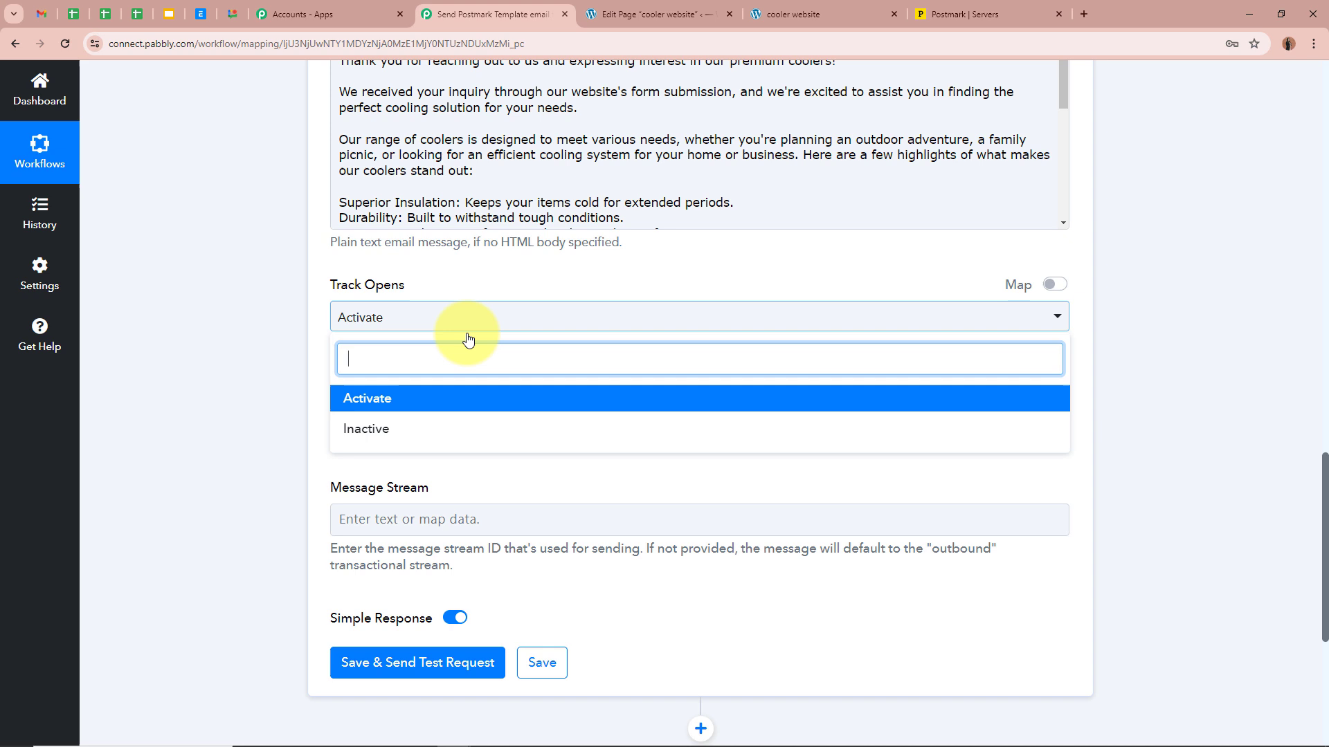
{"action": "left_click", "coordinate": [454, 396]}
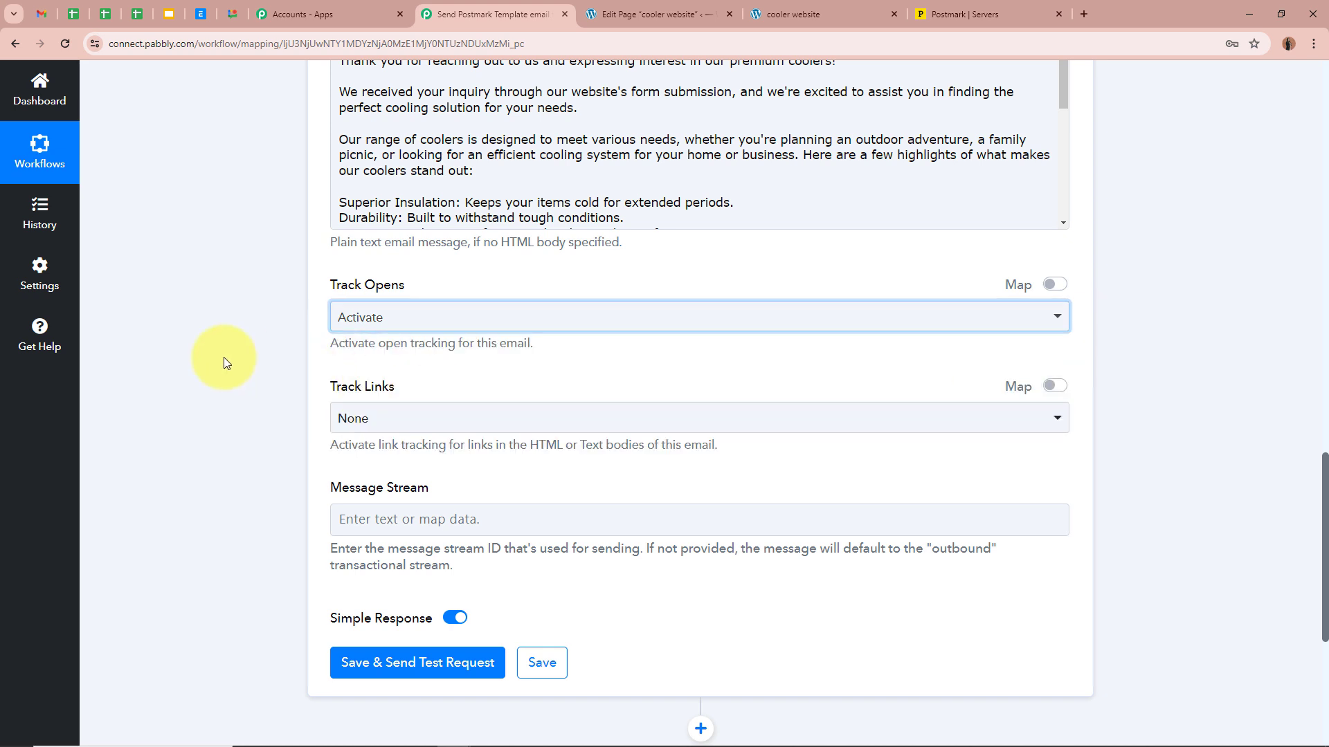
{"action": "left_click", "coordinate": [415, 421]}
{"action": "left_click", "coordinate": [418, 497]}
{"action": "left_click", "coordinate": [272, 444]}
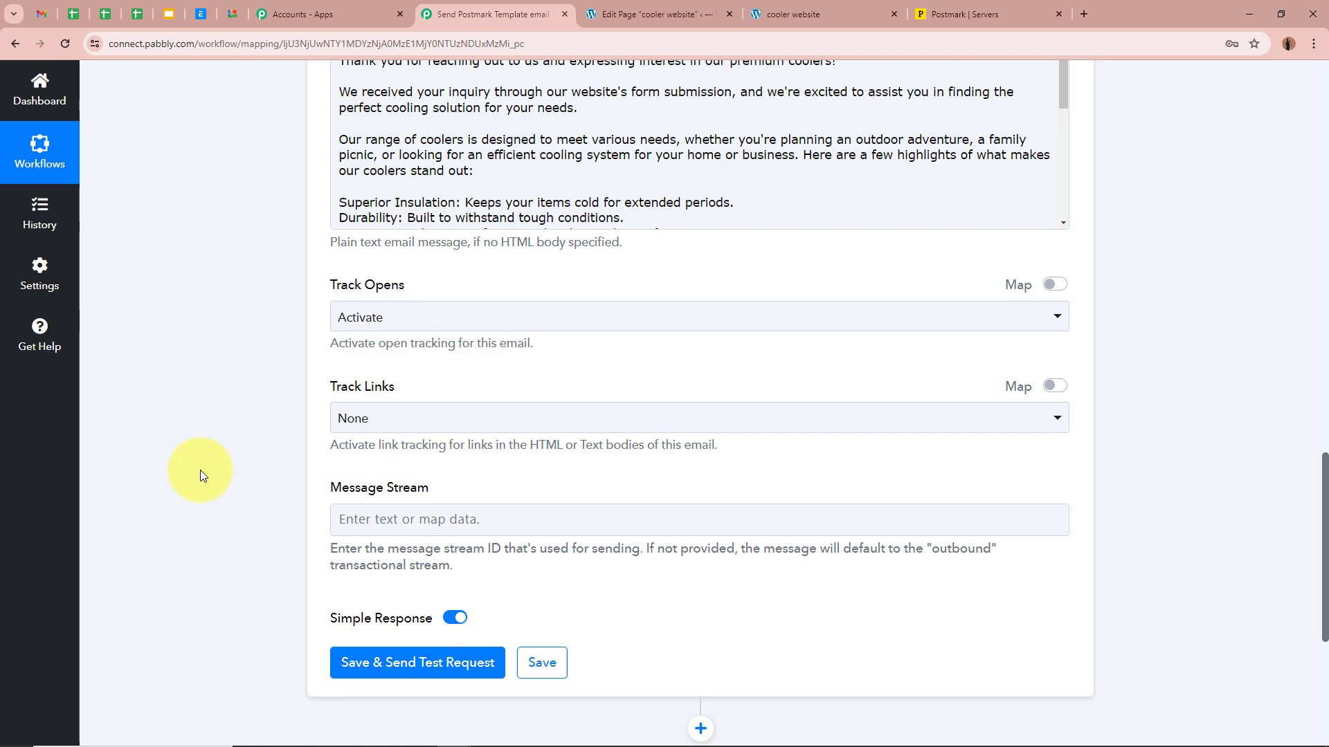
- Save and send a test request, confirming the response shows error code 0 and 'OK'
{"action": "scroll", "coordinate": [200, 475], "scroll_direction": "up", "scroll_amount": 10}
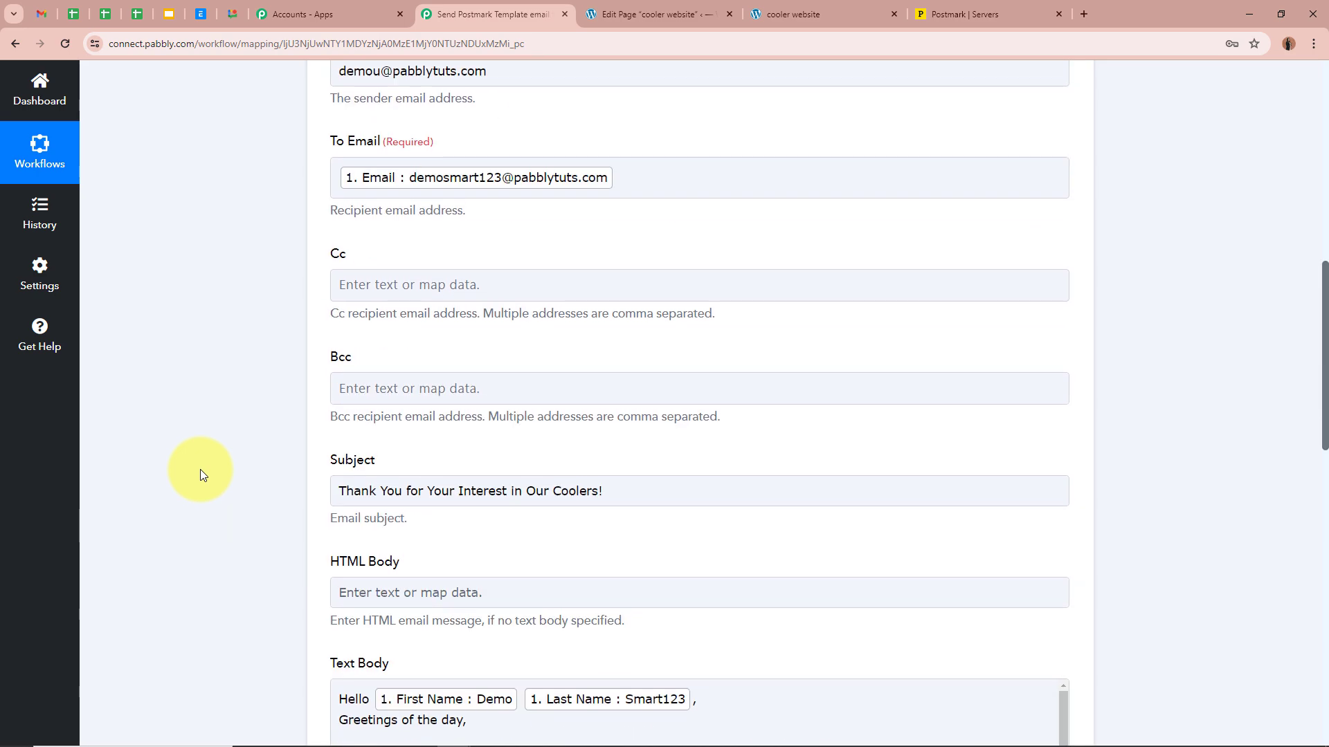
{"action": "scroll", "coordinate": [200, 475], "scroll_direction": "down", "scroll_amount": 4}
{"action": "scroll", "coordinate": [201, 475], "scroll_direction": "down", "scroll_amount": 8}
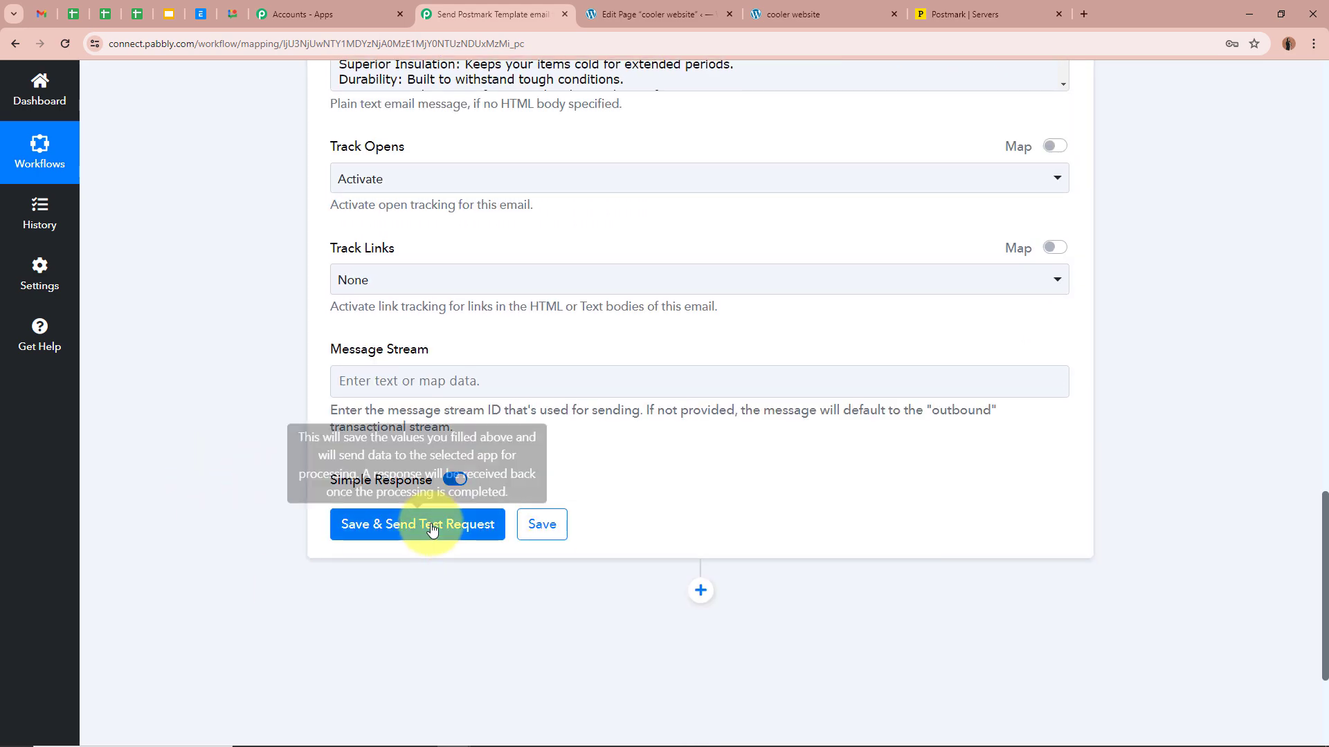
{"action": "left_click", "coordinate": [436, 524]}
{"action": "scroll", "coordinate": [198, 475], "scroll_direction": "down", "scroll_amount": 3}
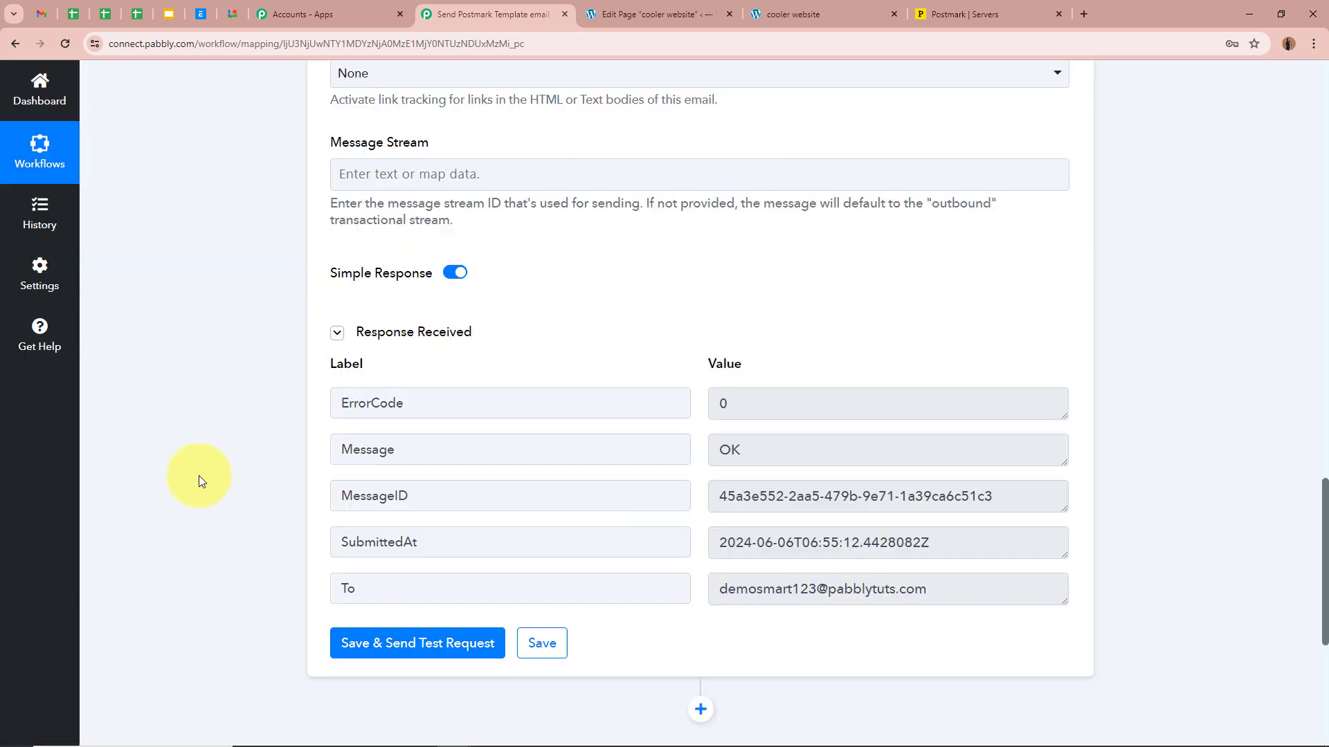
{"action": "scroll", "coordinate": [198, 475], "scroll_direction": "down", "scroll_amount": 1}
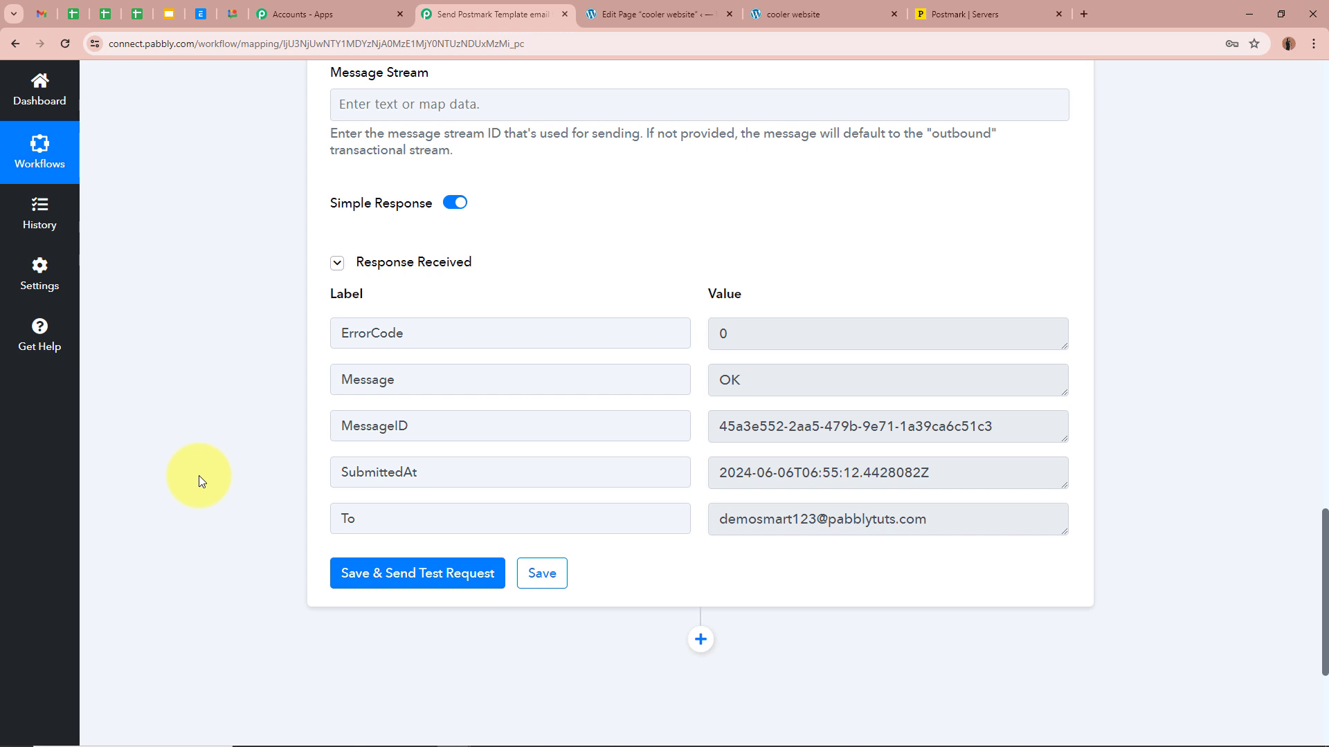
{"action": "double_click", "coordinate": [822, 377]}
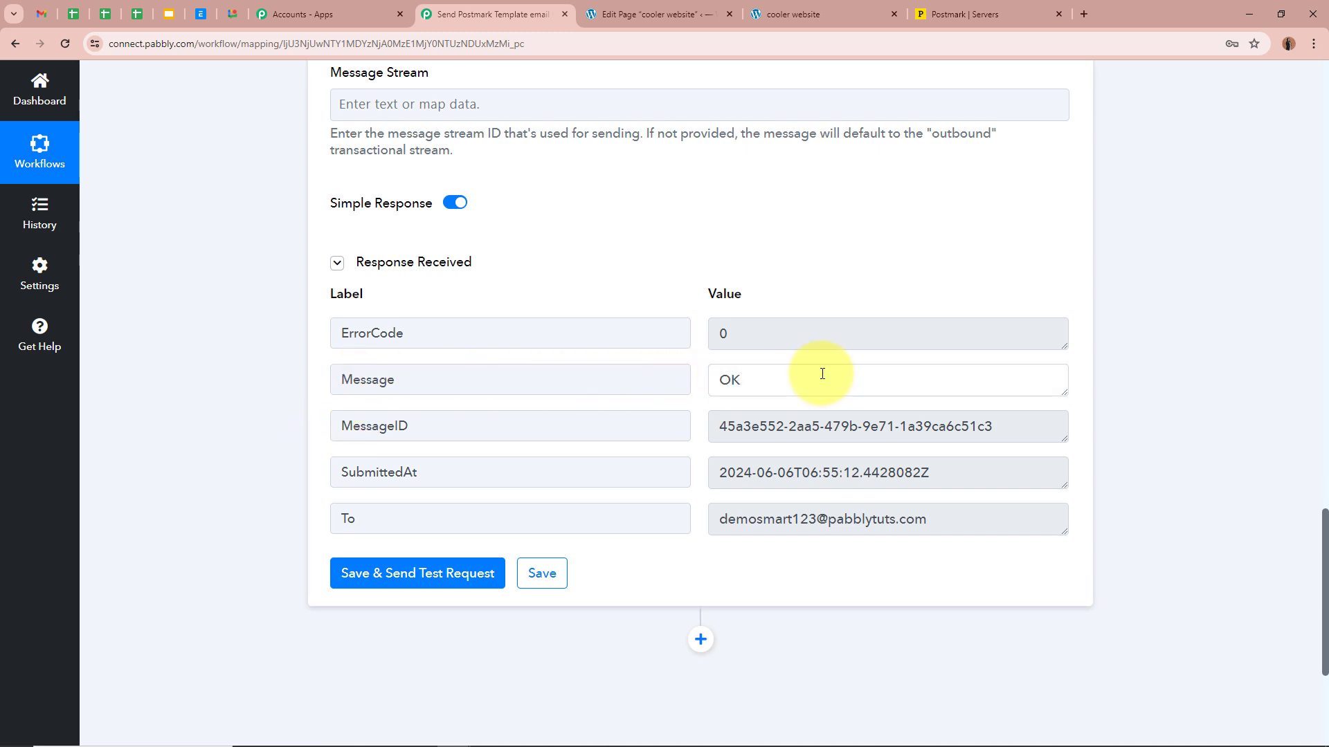
{"action": "left_click", "coordinate": [224, 388]}
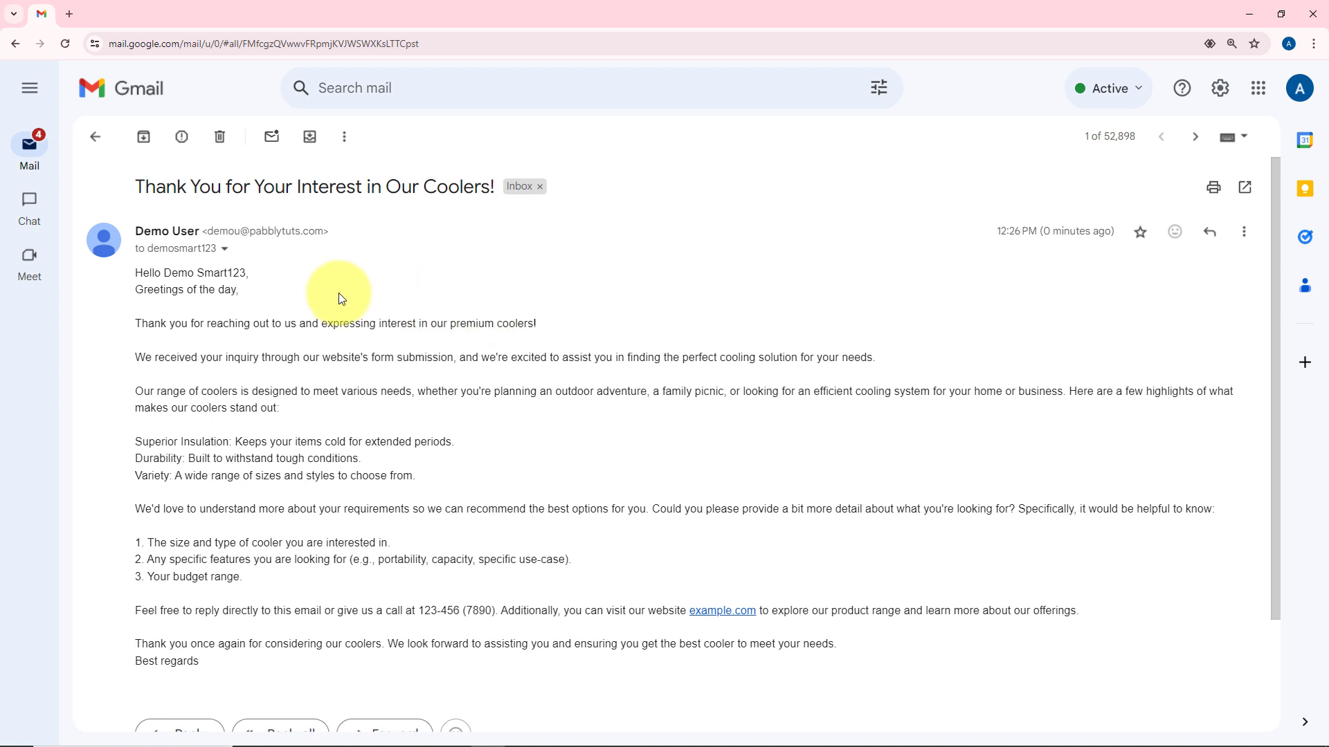
- Highlight the coolers email's greeting with the submitter's full name, then the body text, to verify them
{"action": "left_click_drag", "start_coordinate": [141, 273], "coordinate": [296, 278]}
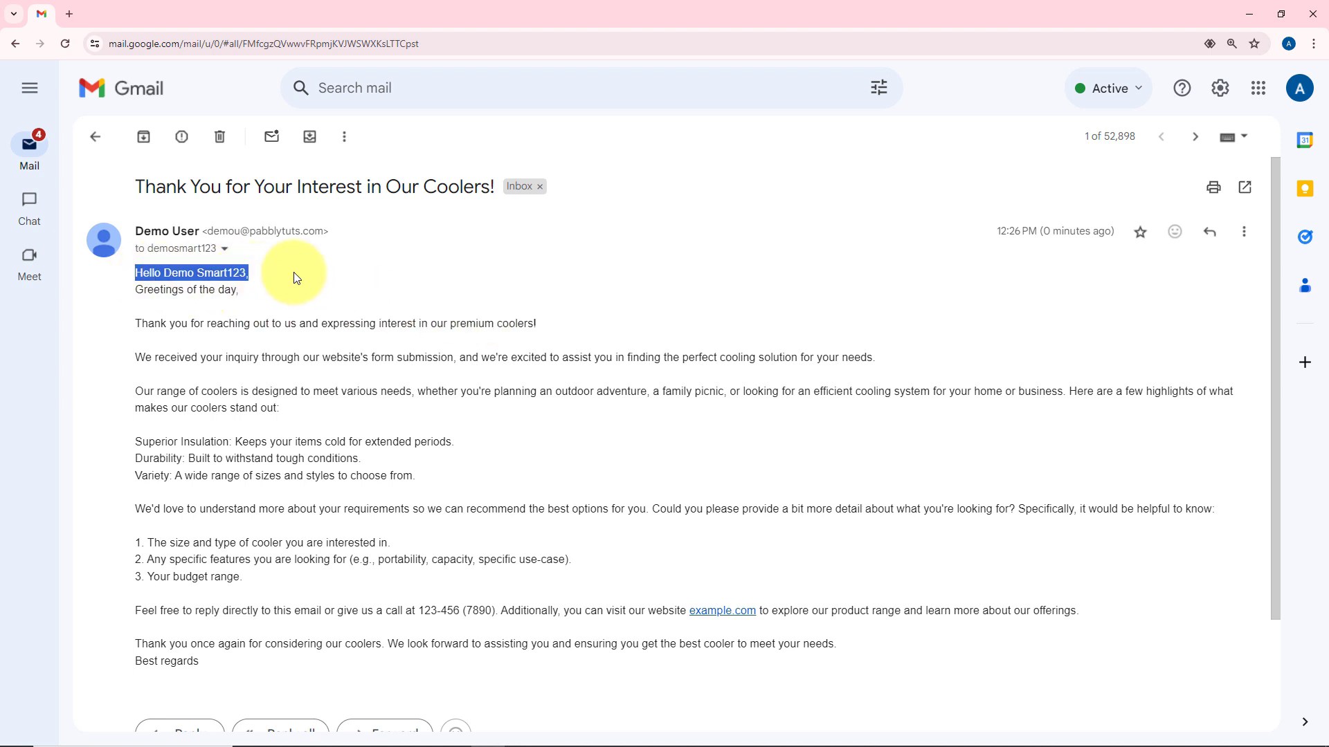
{"action": "left_click", "coordinate": [205, 291]}
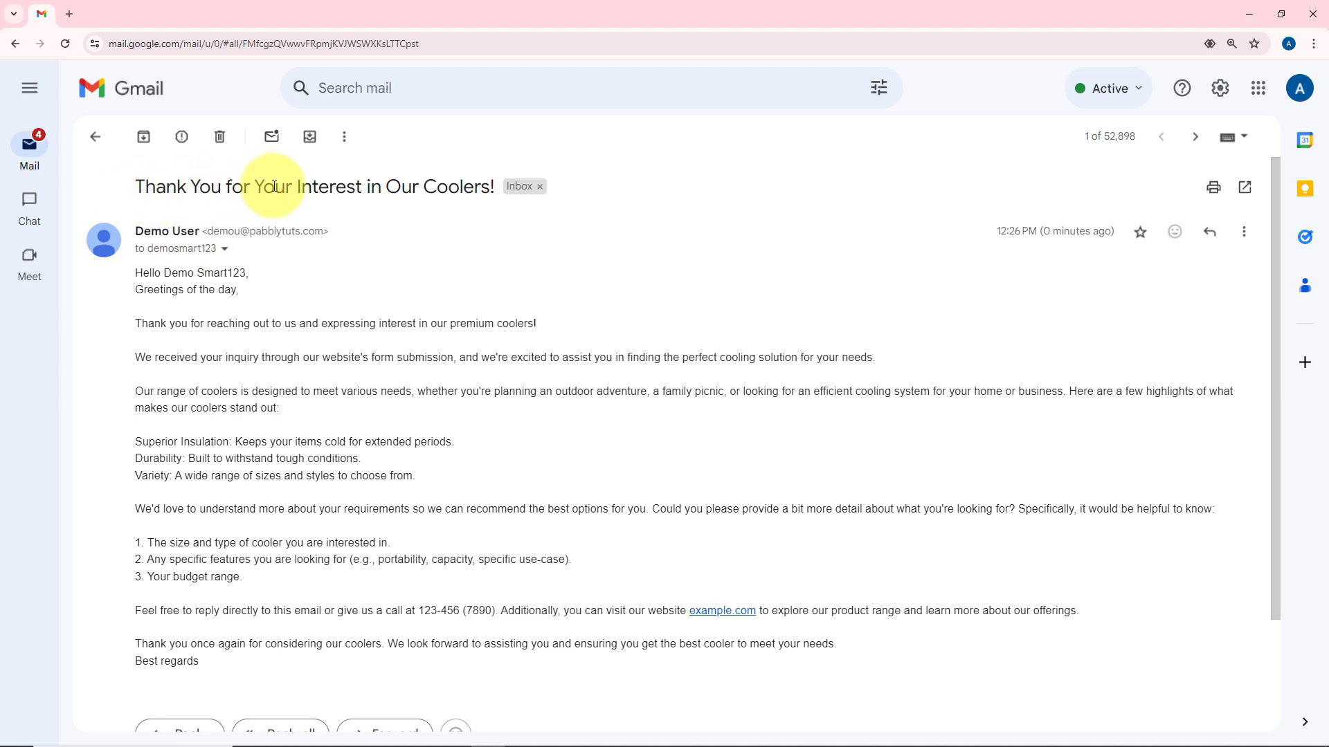
{"action": "left_click_drag", "start_coordinate": [135, 323], "coordinate": [599, 606]}
{"action": "left_click", "coordinate": [600, 605]}
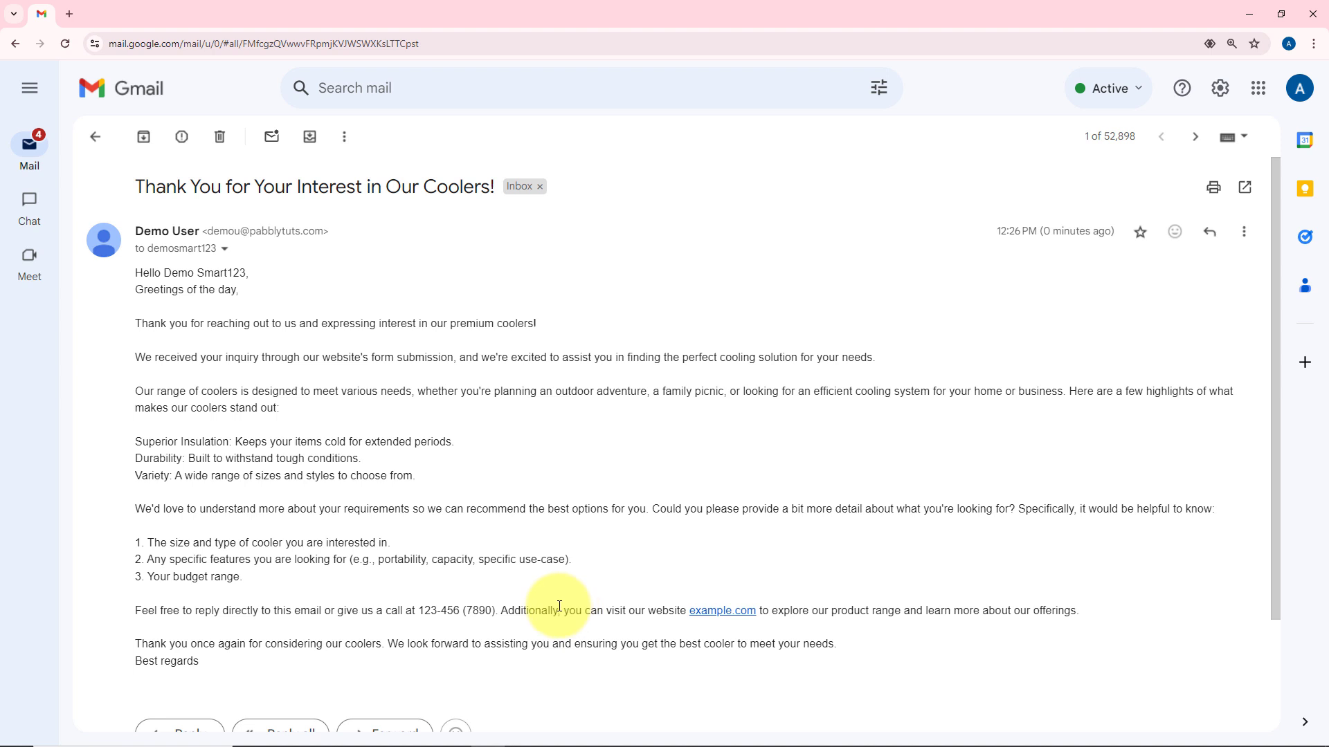